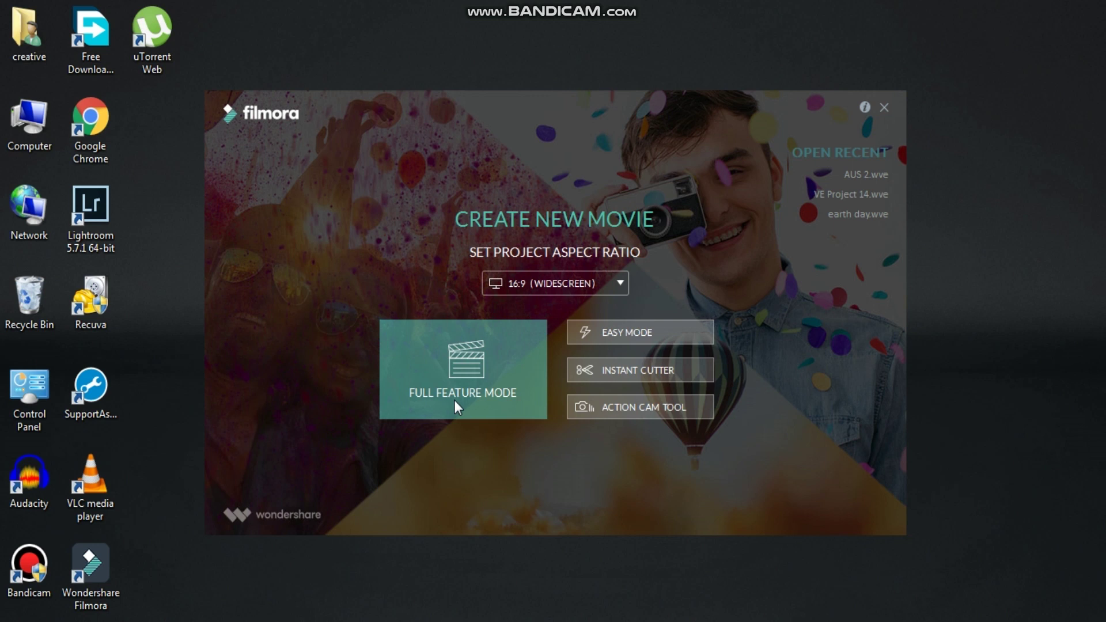
Start a new Full Feature Mode project, then bring up the Downloads folder with images 1–6 and the WW2 MP4.
{"action": "left_click", "coordinate": [455, 400]}
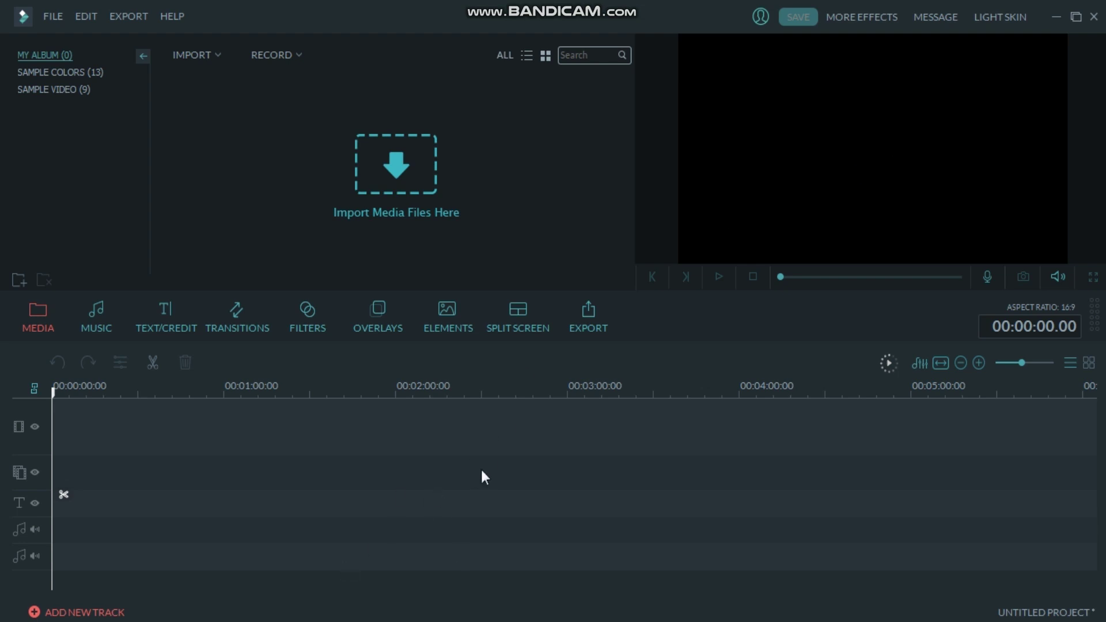
{"action": "key", "text": "alt+Tab"}
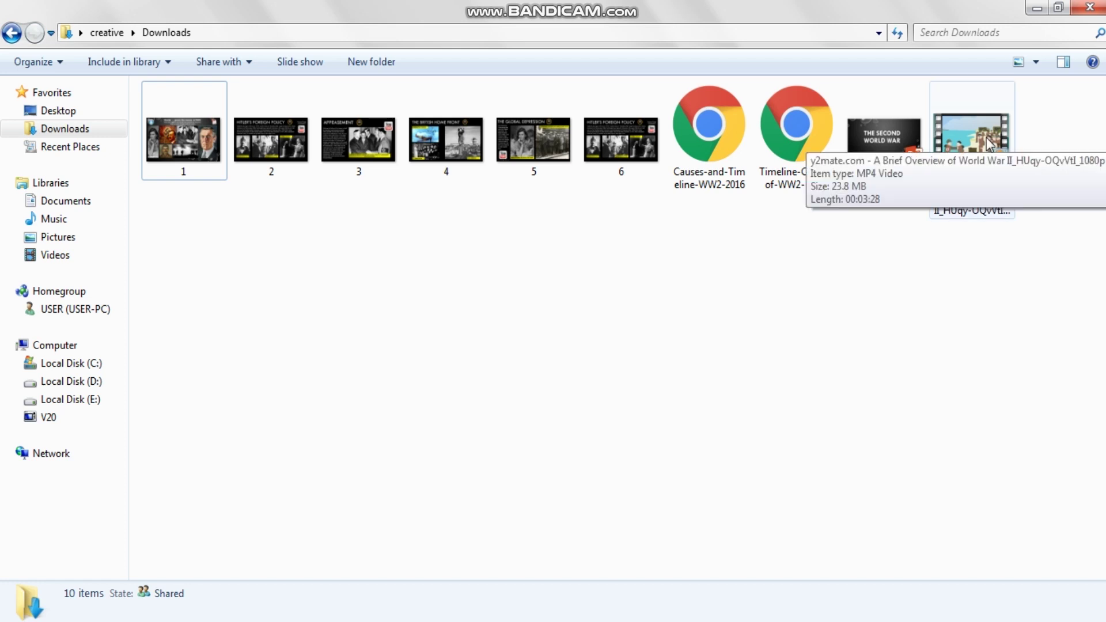
Drag the y2mate WW2 overview MP4 from Downloads into Filmora's My Album.
{"action": "left_click_drag", "start_coordinate": [988, 138], "coordinate": [341, 205]}
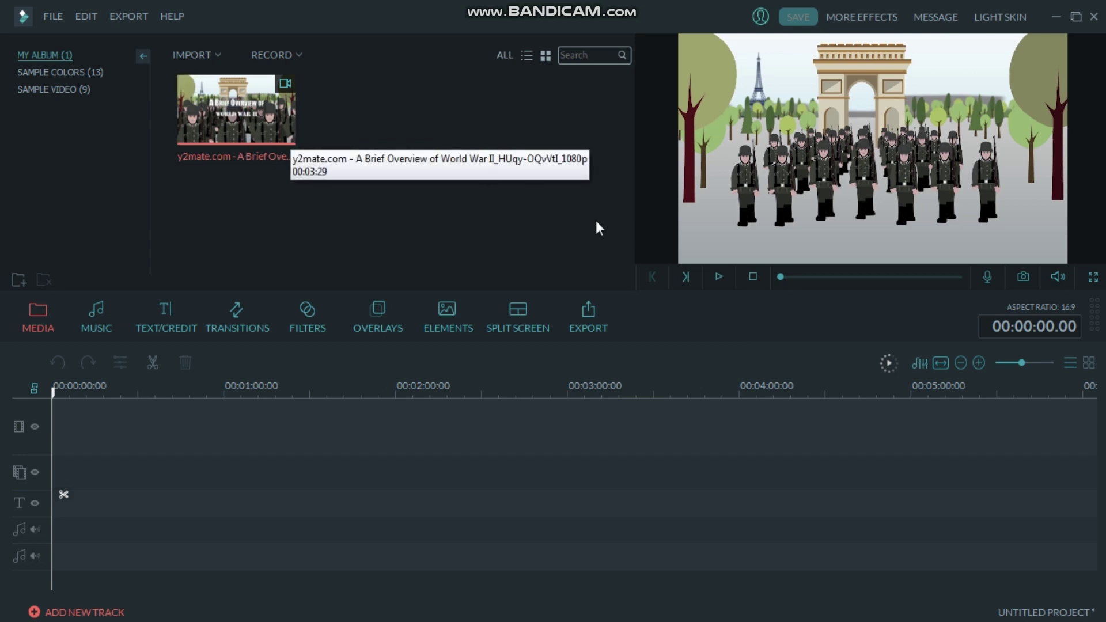
Preview the WW2 overview clip, then place it on the video track.
{"action": "left_click", "coordinate": [721, 275]}
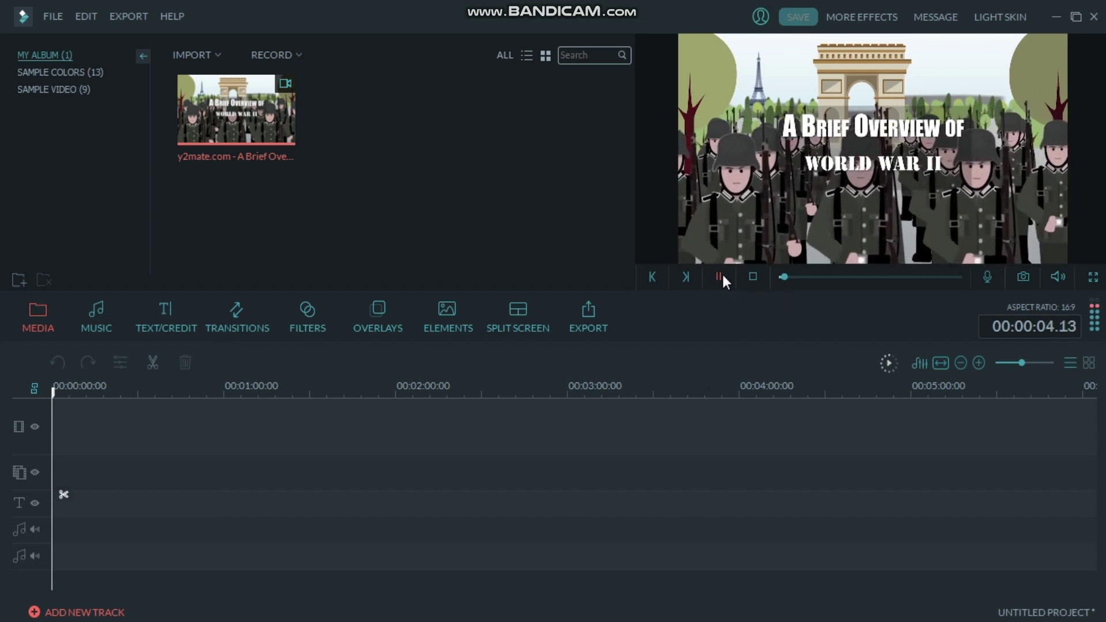
{"action": "left_click", "coordinate": [722, 276]}
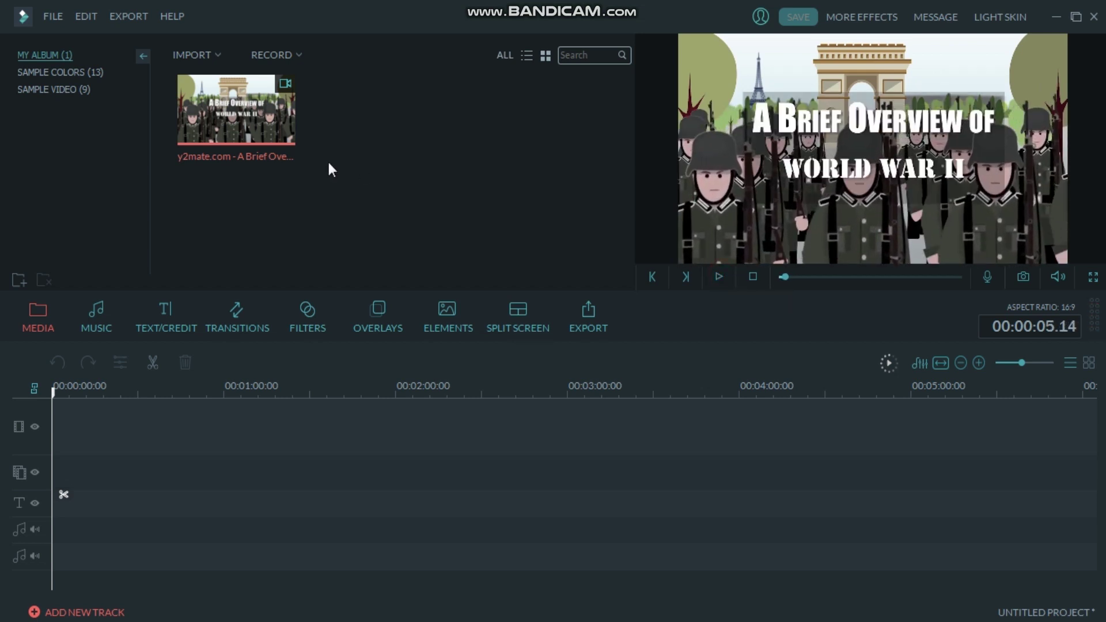
{"action": "left_click_drag", "start_coordinate": [278, 120], "coordinate": [216, 414]}
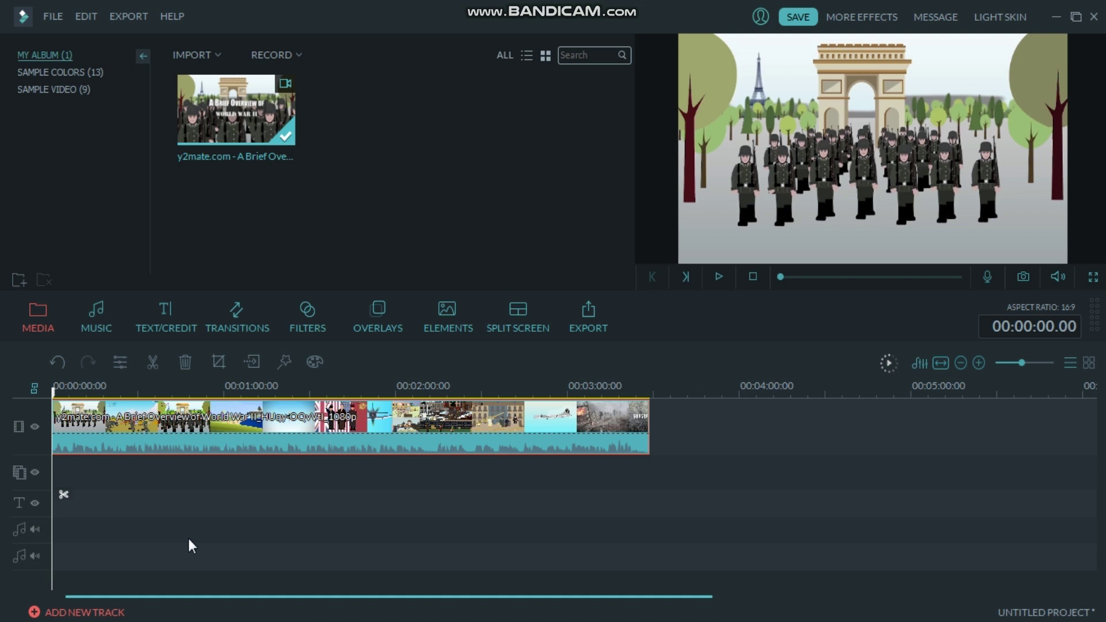
Find the first spinning-globe frame near 7 s, split there, and delete the opening title piece.
{"action": "key", "text": "space"}
{"action": "key", "text": "space"}
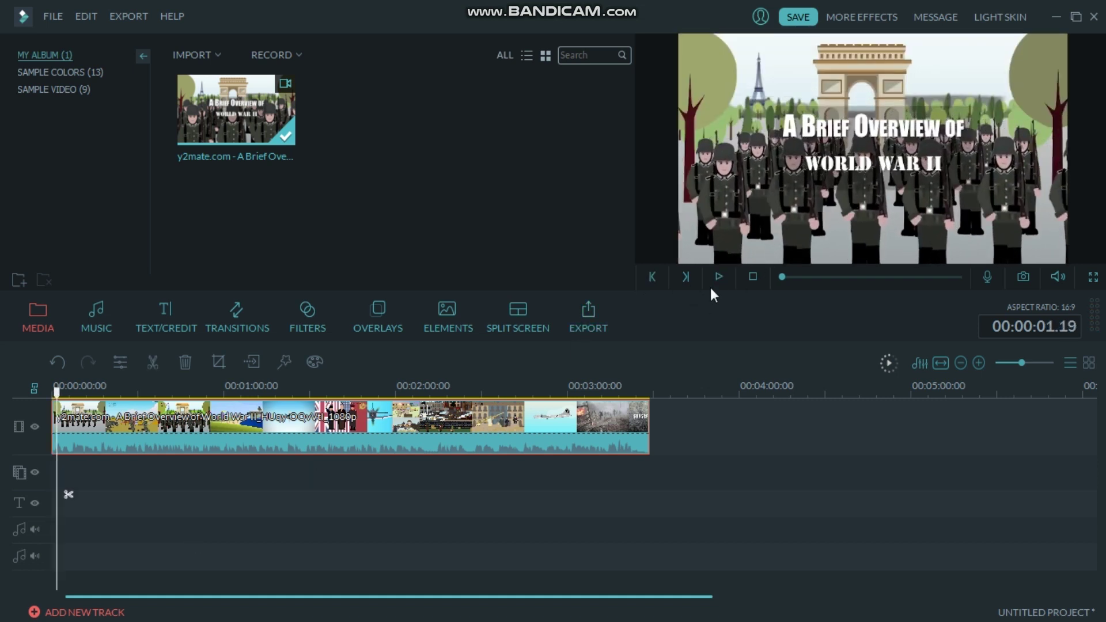
{"action": "left_click", "coordinate": [719, 274]}
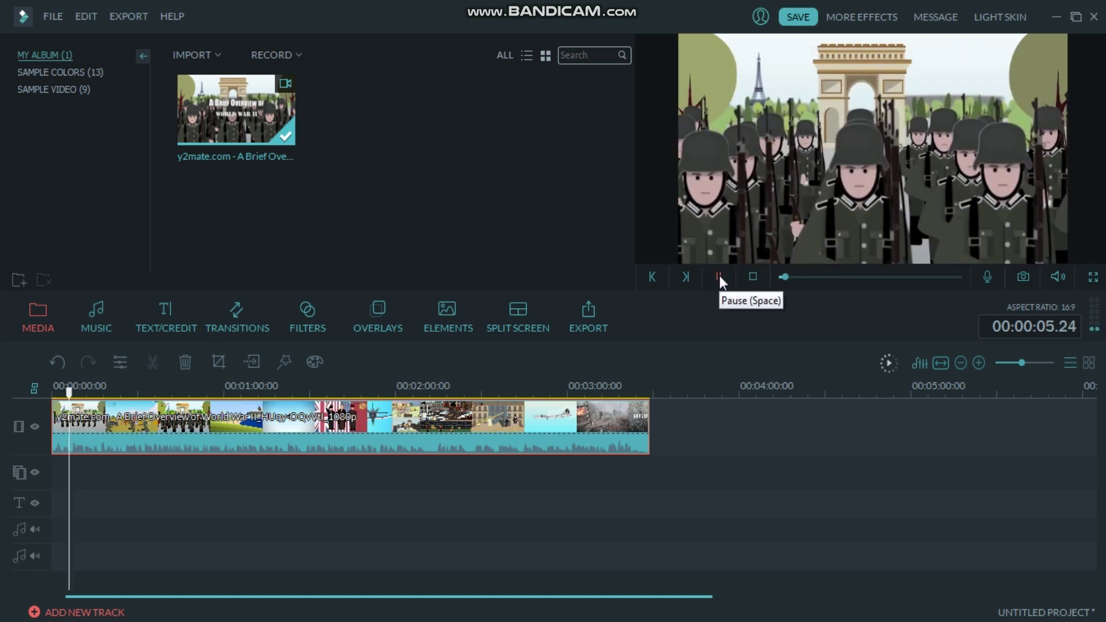
{"action": "left_click", "coordinate": [719, 275]}
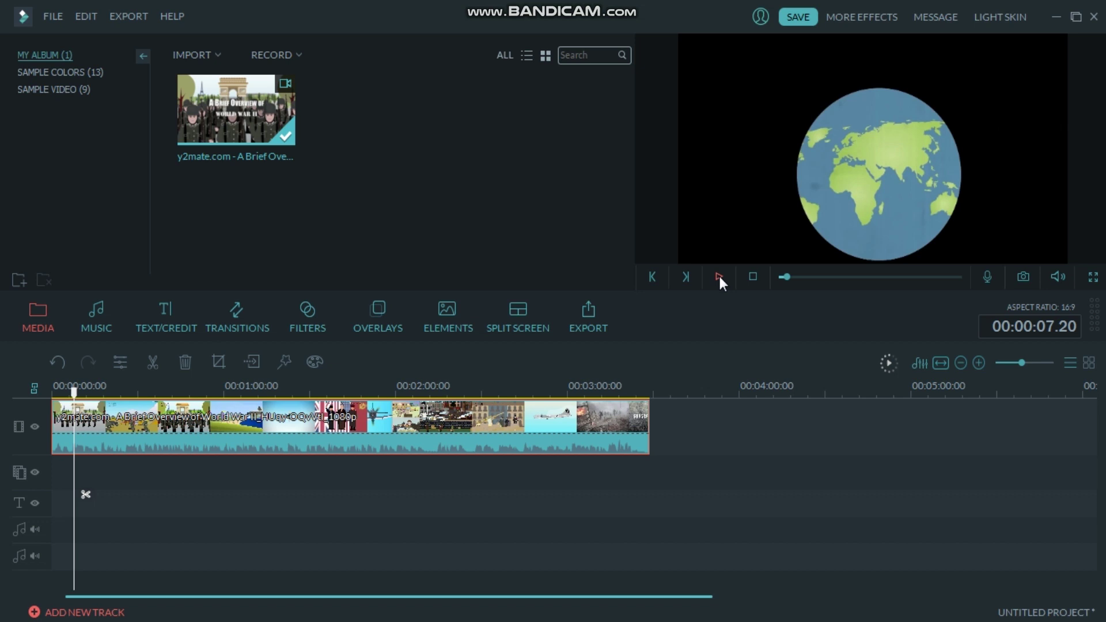
{"action": "key", "text": "Left"}
{"action": "key", "text": "Left"}
{"action": "key", "text": "Left"}
{"action": "key", "text": "Left"}
{"action": "key", "text": "Left"}
{"action": "key", "text": "Left"}
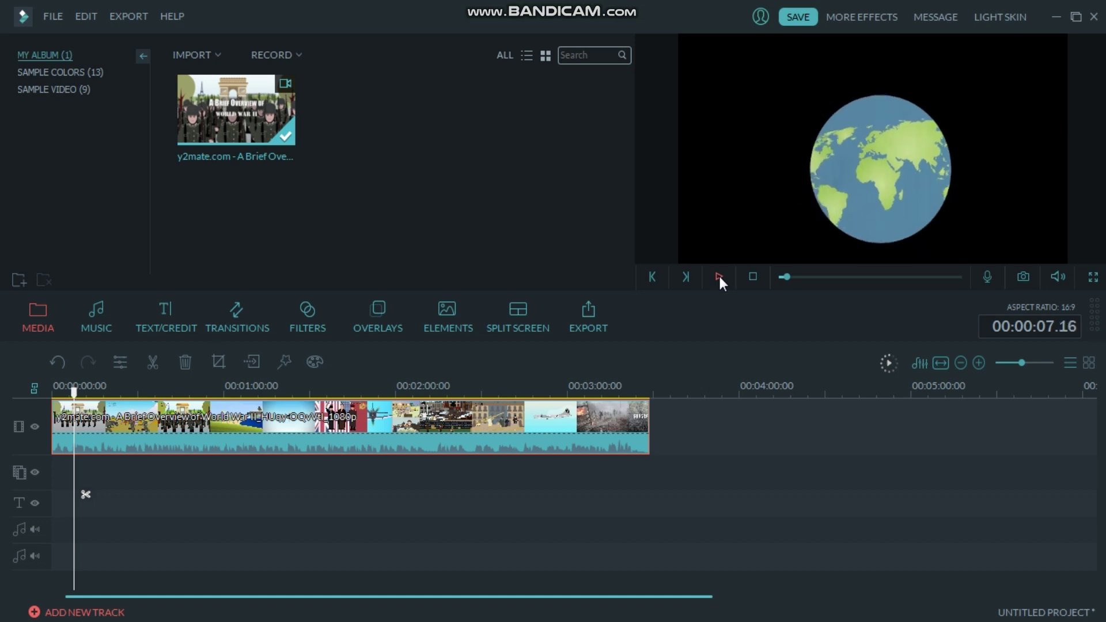
{"action": "key", "text": "Left"}
{"action": "key", "text": "Left"}
{"action": "key", "text": "Left"}
{"action": "key", "text": "Left"}
{"action": "key", "text": "Left"}
{"action": "key", "text": "Left"}
{"action": "key", "text": "Left"}
{"action": "key", "text": "Left"}
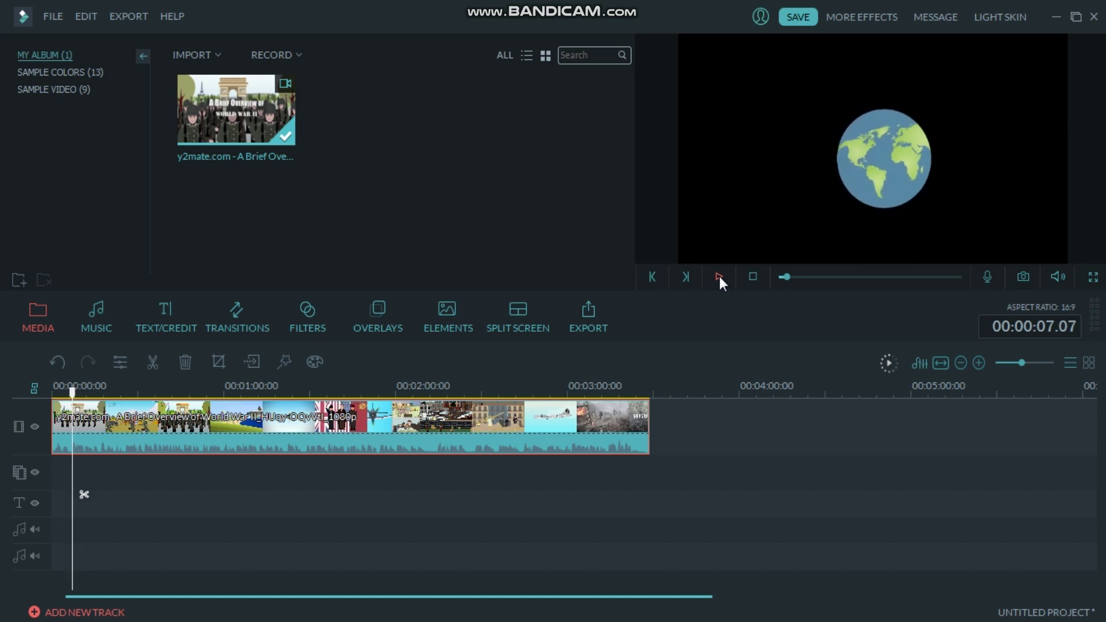
{"action": "key", "text": "Left"}
{"action": "key", "text": "Left"}
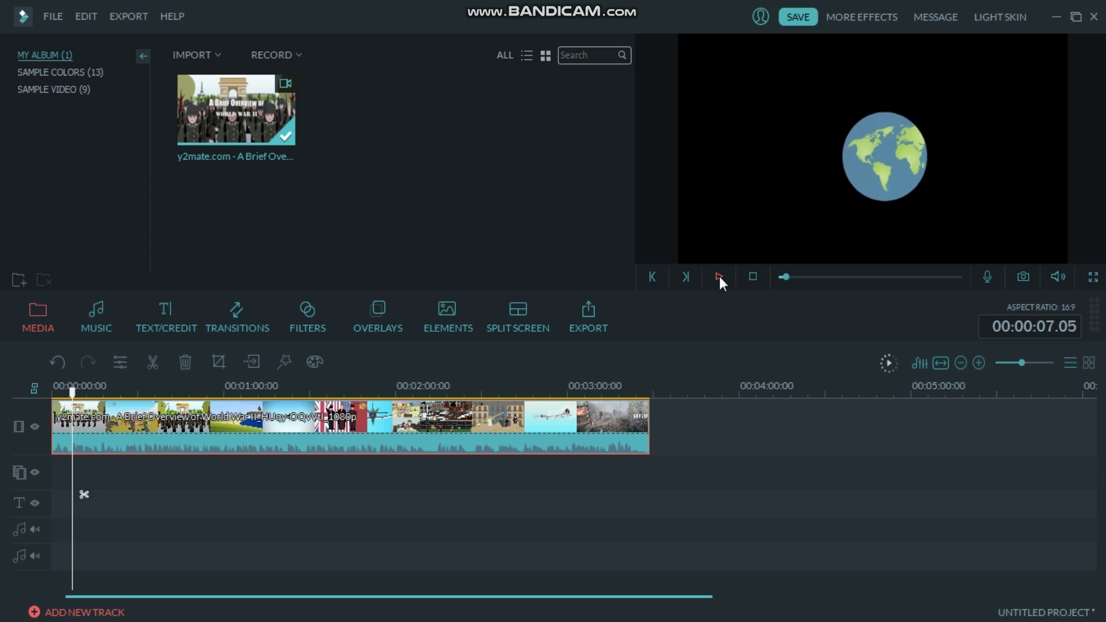
{"action": "key", "text": "Right"}
{"action": "left_click", "coordinate": [160, 361]}
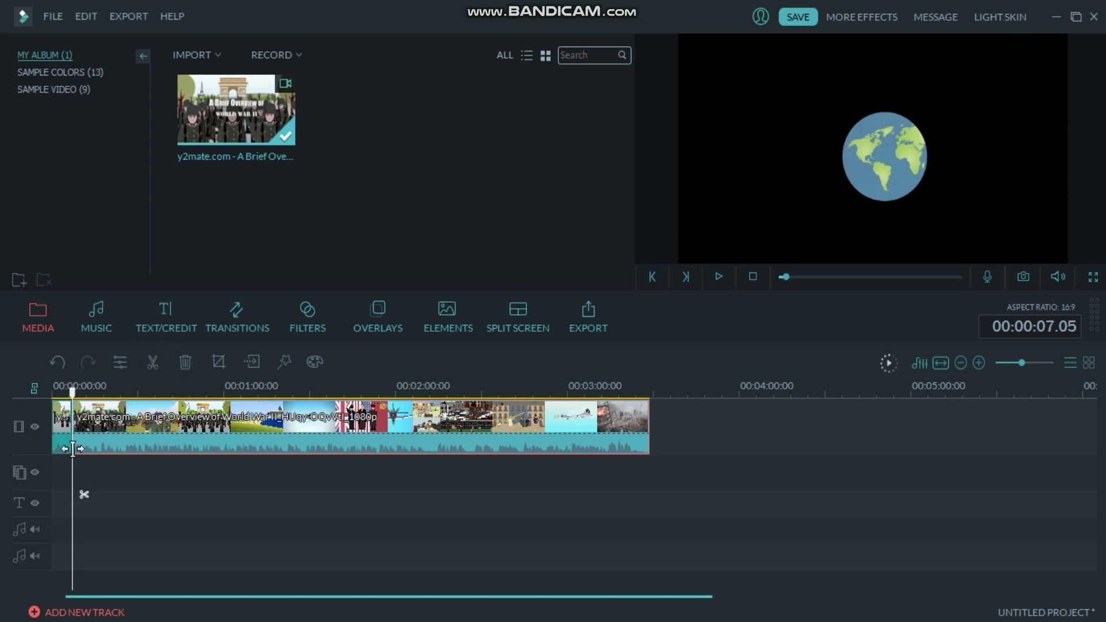
{"action": "left_click", "coordinate": [58, 435]}
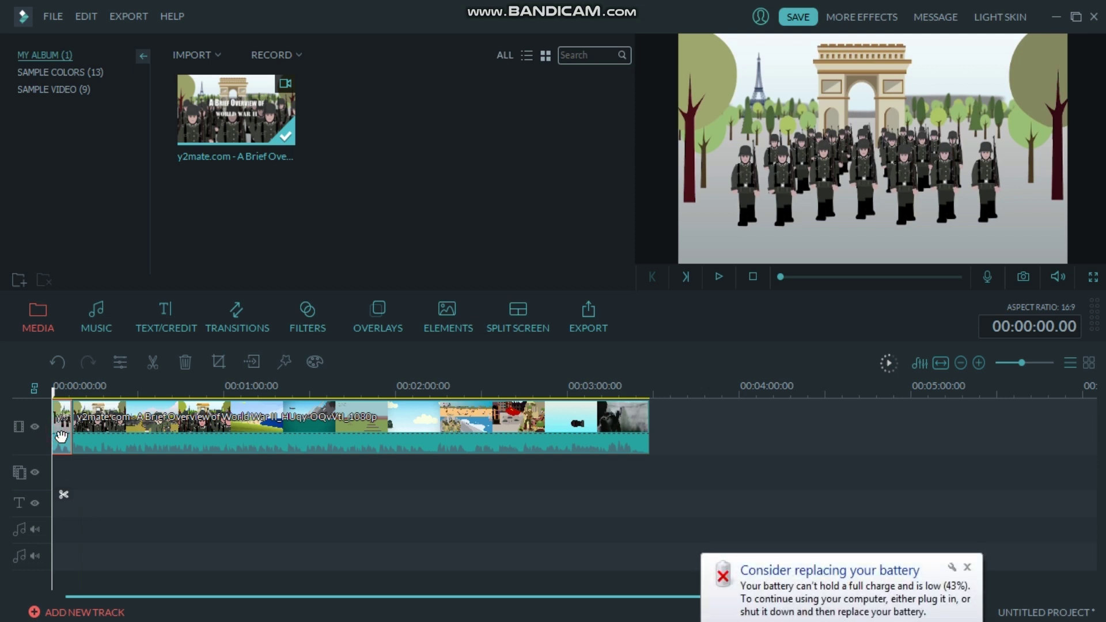
{"action": "key", "text": "Delete"}
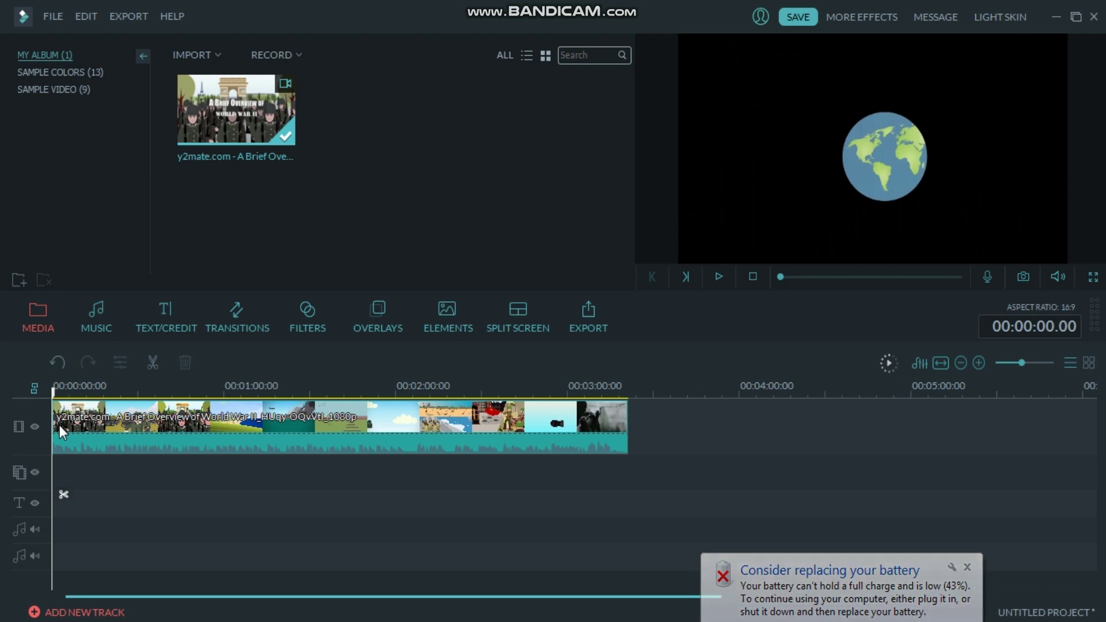
Split the video clip at 00:00:21.11.
{"action": "double_click", "coordinate": [128, 419]}
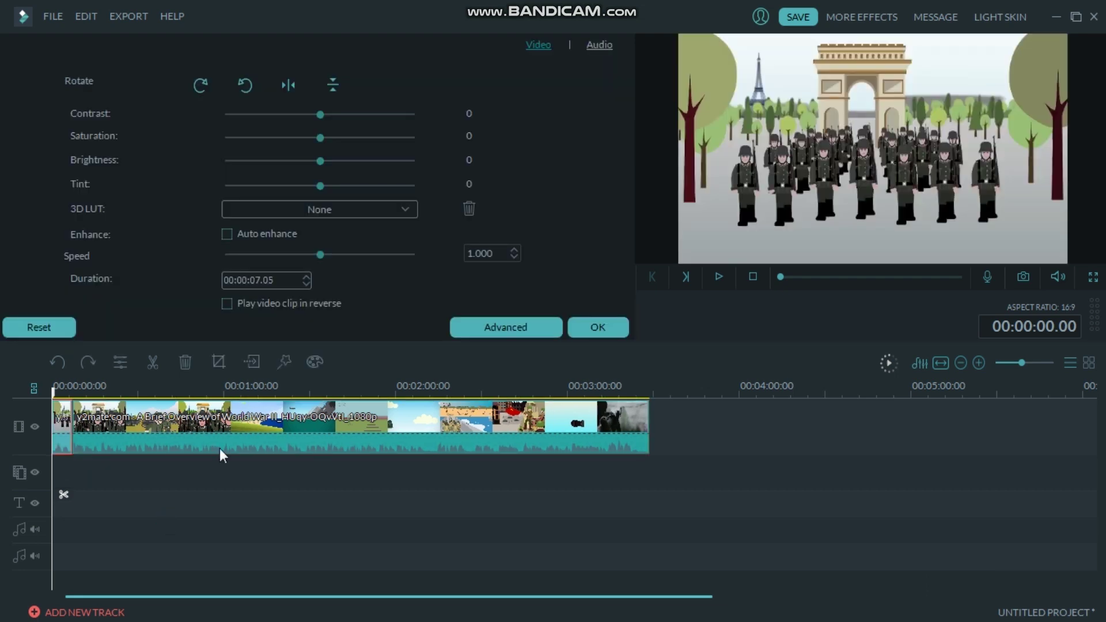
{"action": "left_click", "coordinate": [610, 331]}
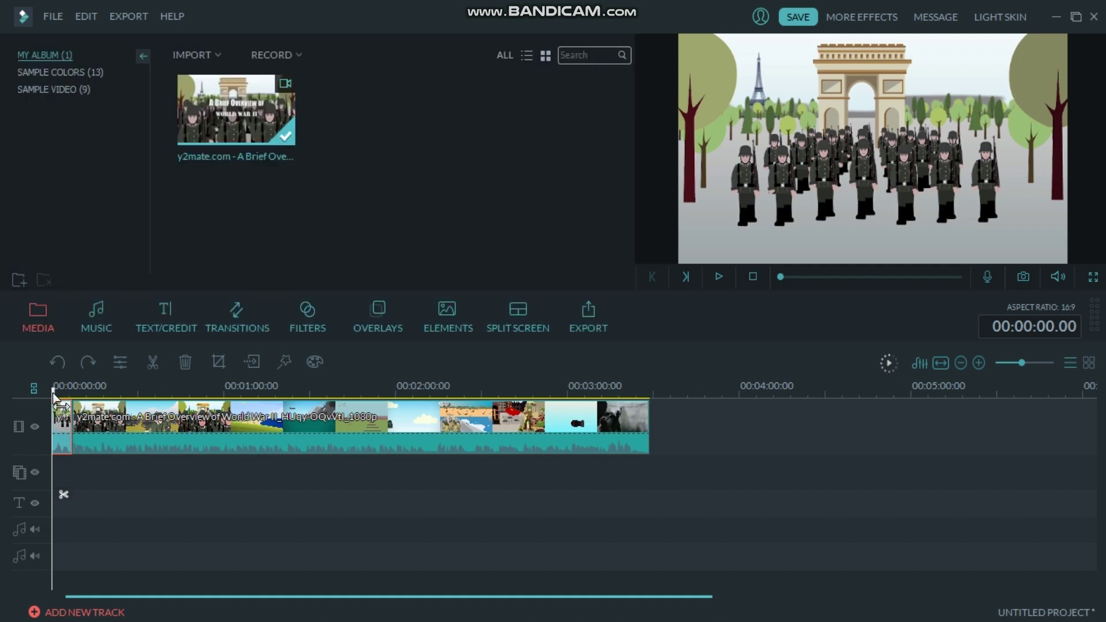
{"action": "left_click_drag", "start_coordinate": [55, 397], "coordinate": [101, 397]}
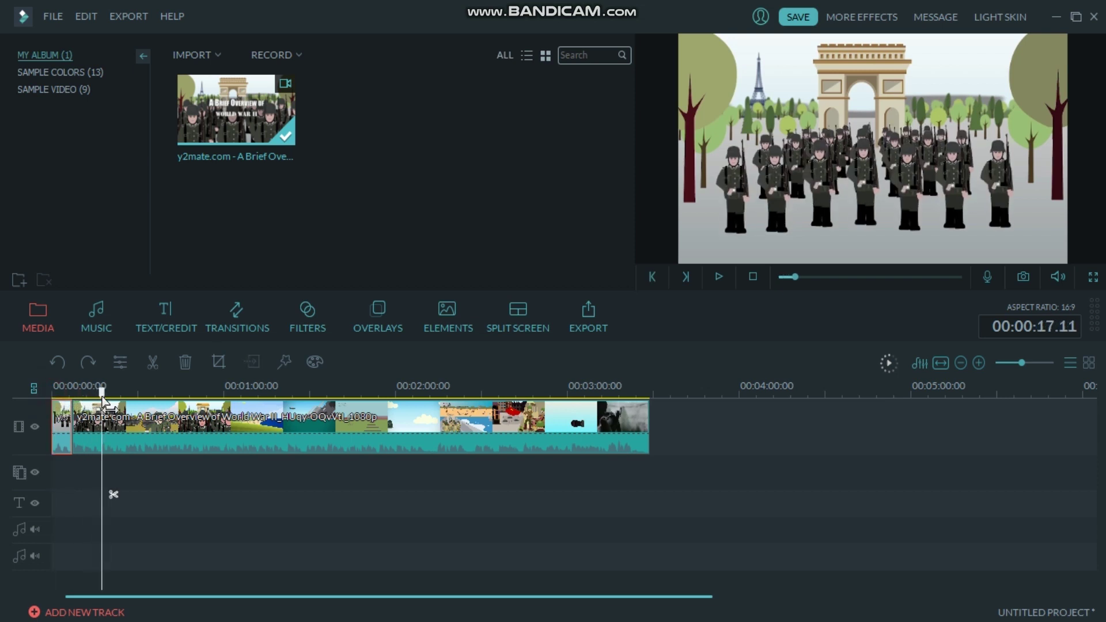
{"action": "key", "text": "space"}
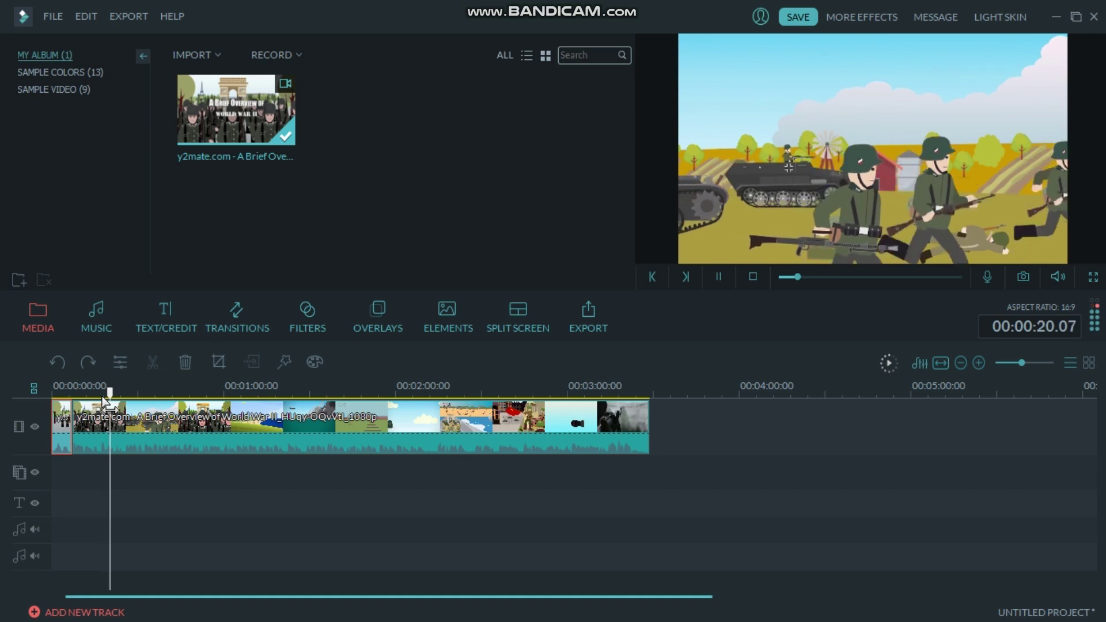
{"action": "key", "text": "space"}
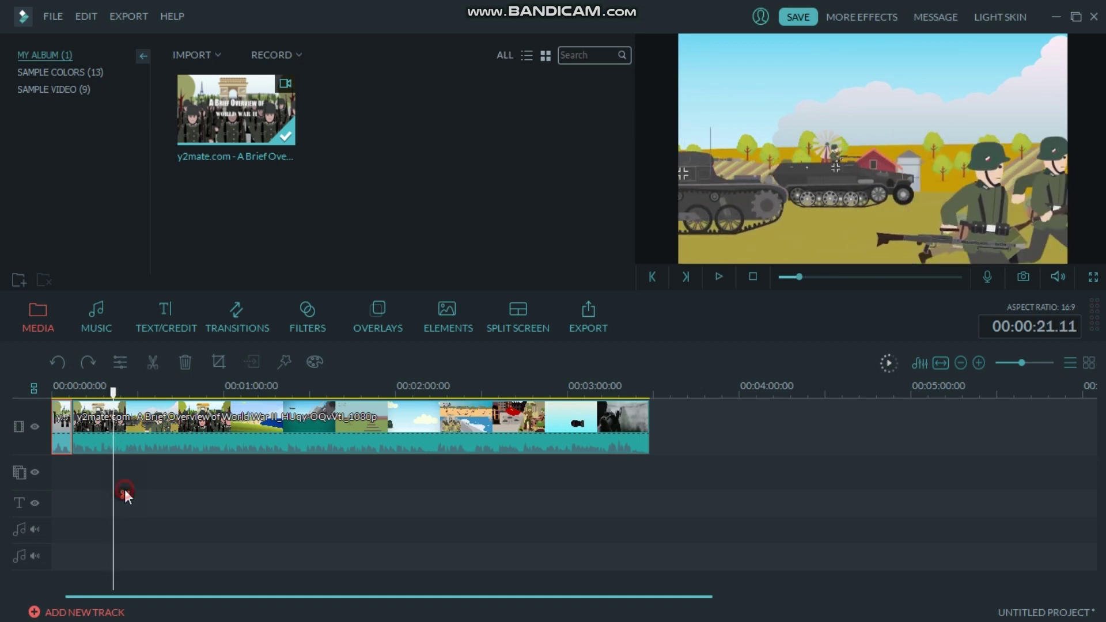
{"action": "key", "text": "ctrl+b"}
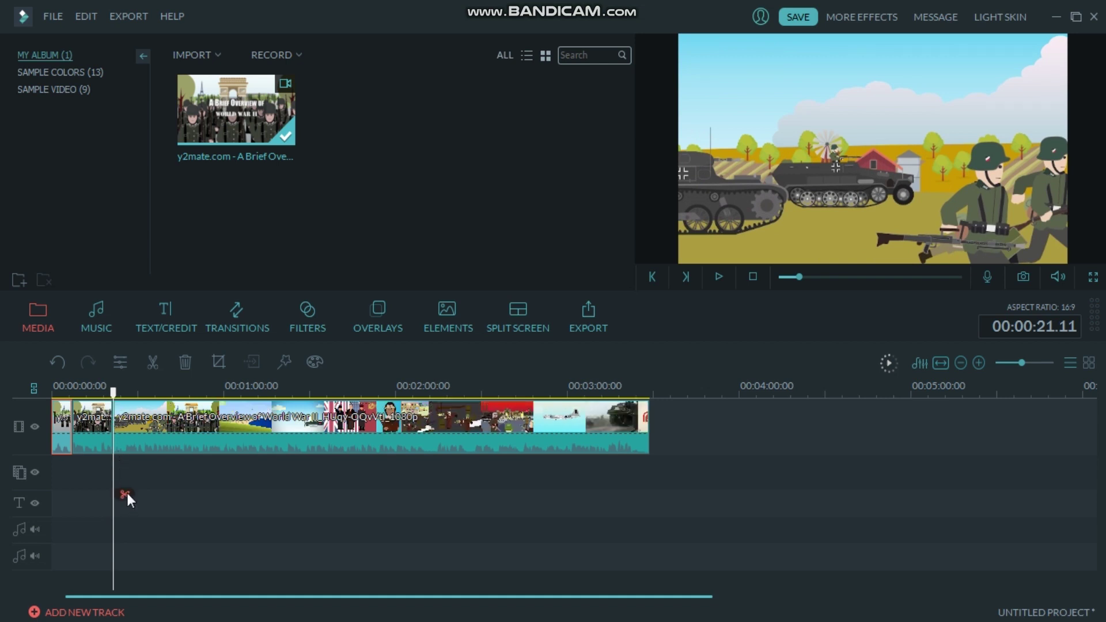
Cut again further along, then delete the piece between the cuts and the short second piece.
{"action": "left_click", "coordinate": [116, 392]}
{"action": "left_click_drag", "start_coordinate": [143, 399], "coordinate": [222, 399]}
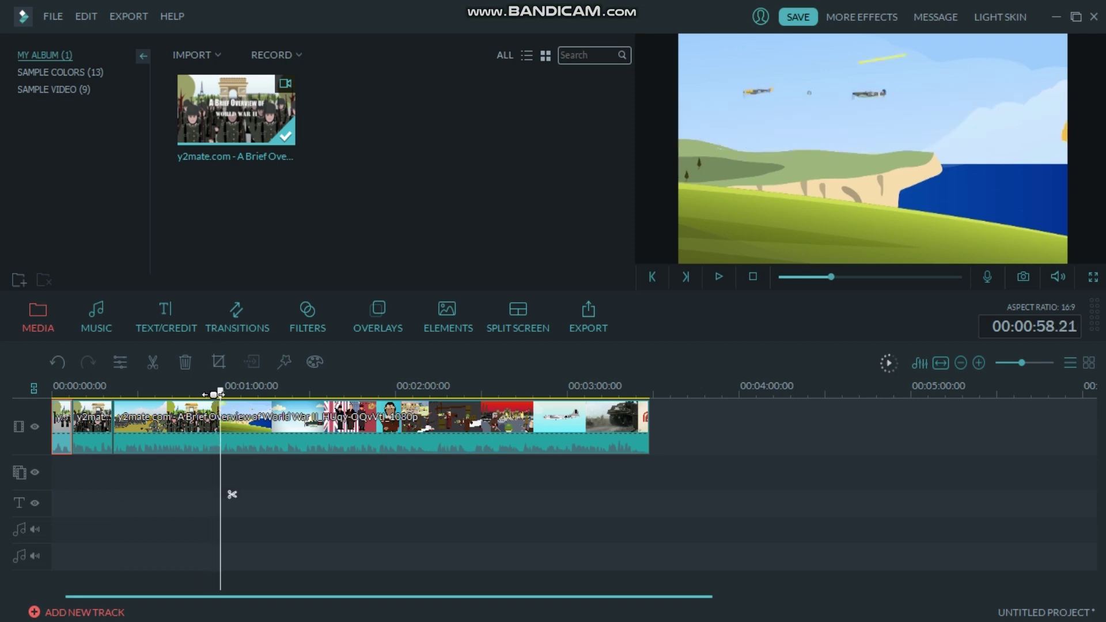
{"action": "left_click", "coordinate": [152, 370]}
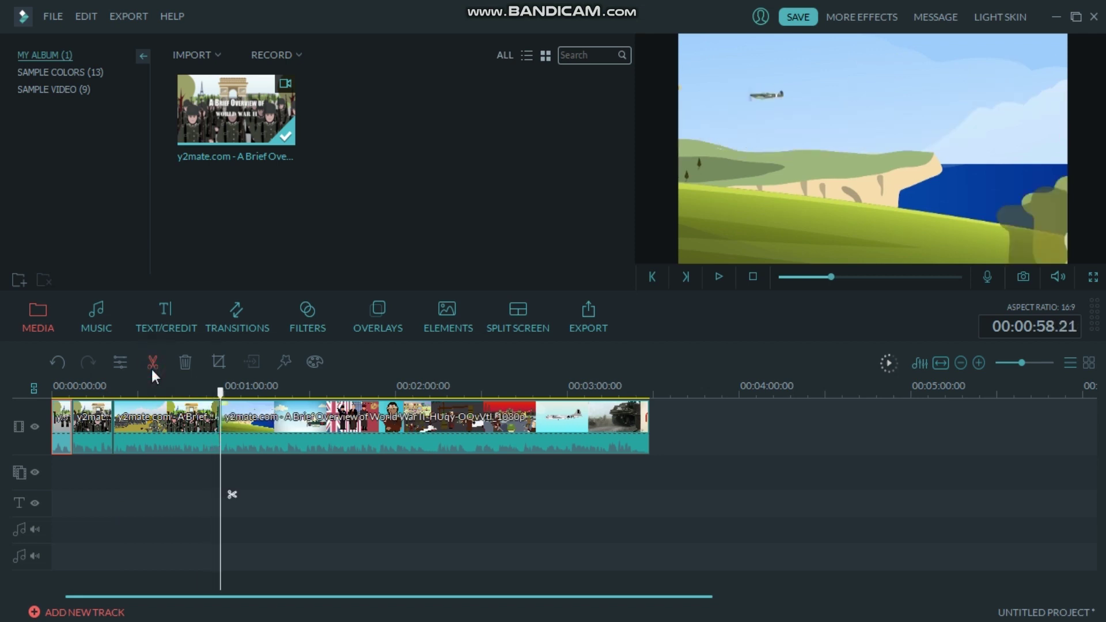
{"action": "left_click", "coordinate": [184, 442]}
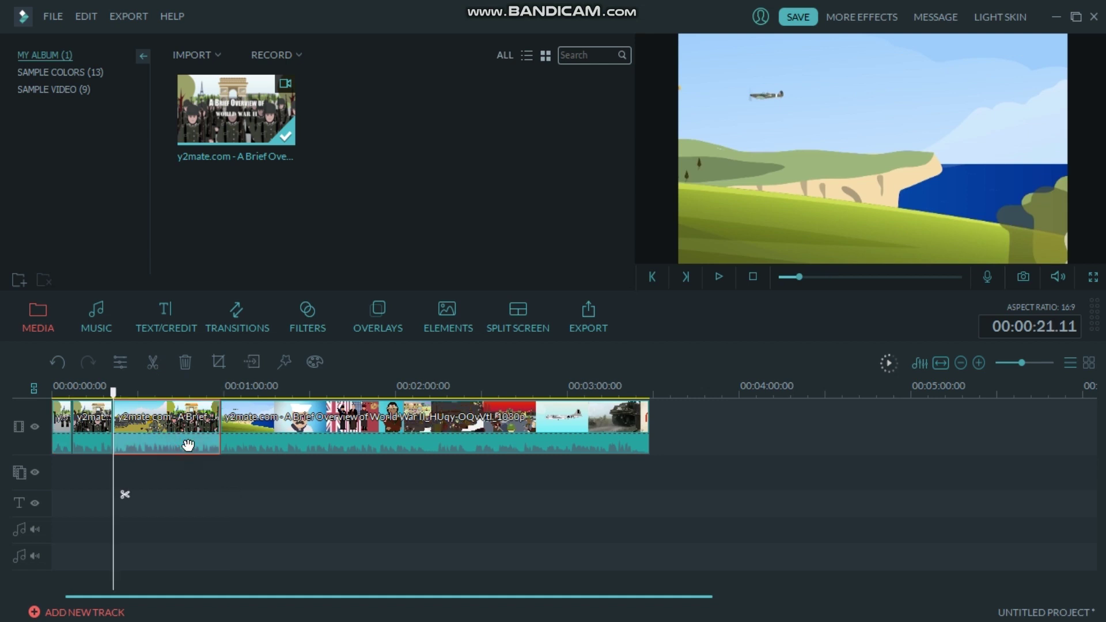
{"action": "key", "text": "Delete"}
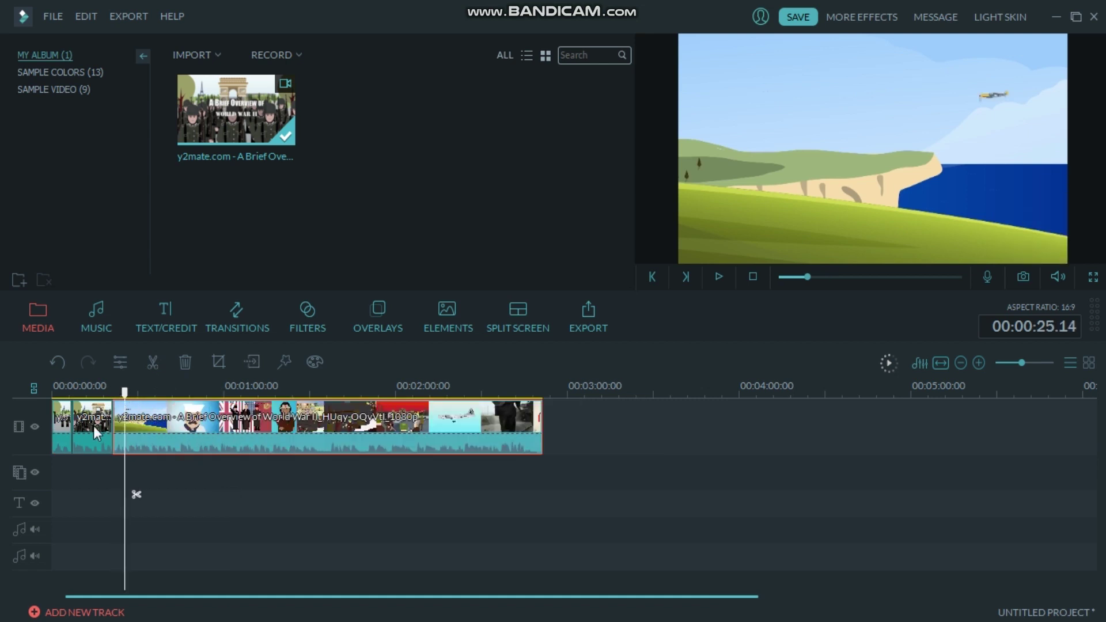
{"action": "left_click", "coordinate": [90, 431]}
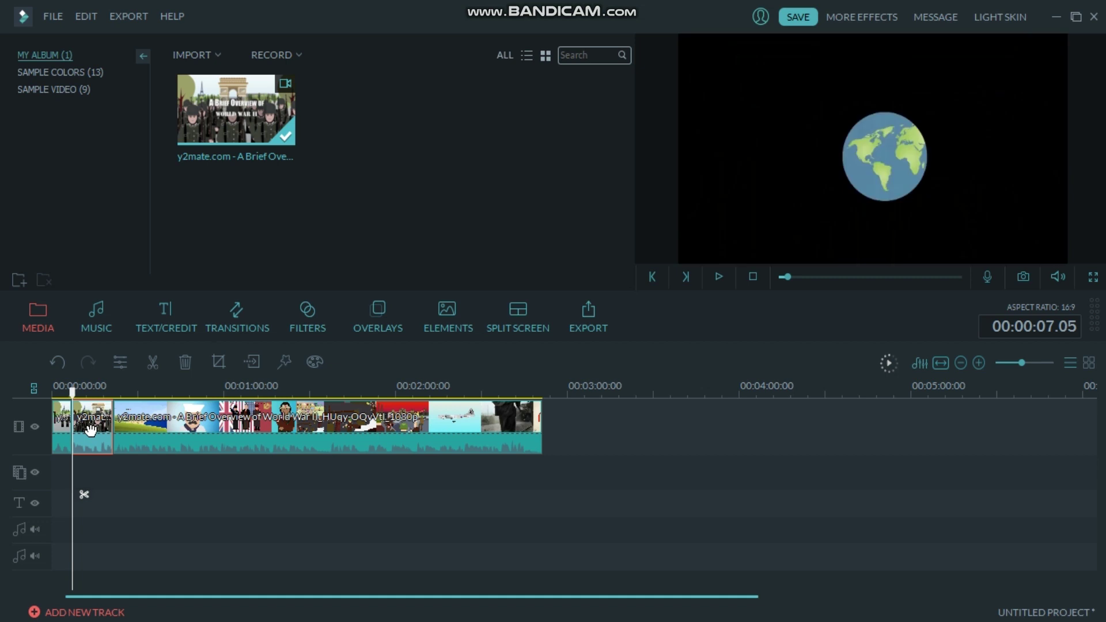
{"action": "key", "text": "Delete"}
Move the long clip further along the track and scrub back to review the footage.
{"action": "left_click_drag", "start_coordinate": [126, 433], "coordinate": [528, 443]}
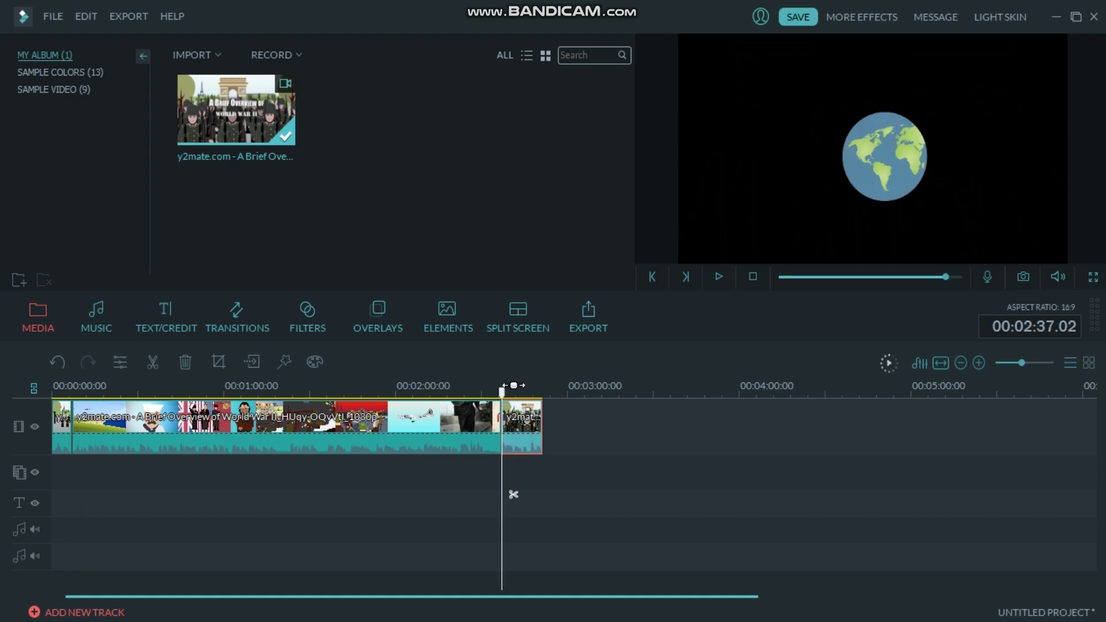
{"action": "mouse_move", "coordinate": [503, 394]}
{"action": "left_mouse_down"}
{"action": "mouse_move", "coordinate": [477, 406]}
{"action": "mouse_move", "coordinate": [493, 406]}
{"action": "left_mouse_up"}
{"action": "left_click_drag", "start_coordinate": [466, 404], "coordinate": [334, 408]}
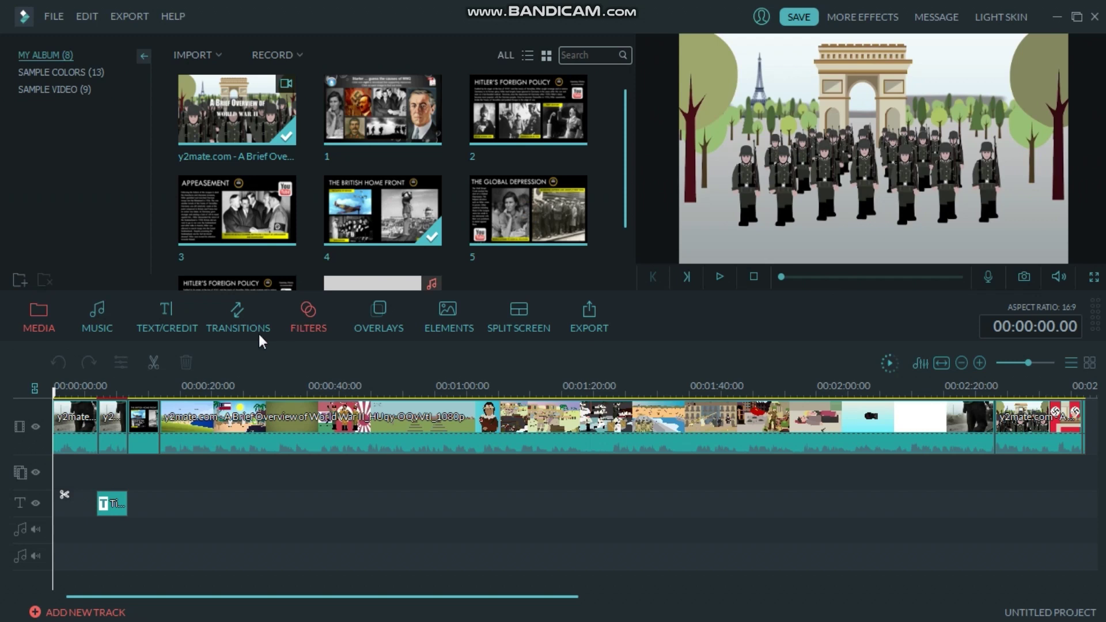
Open the TEXT/CREDIT library and preview Camp Lowerthird and Catalogue Lowerthird 1.
{"action": "left_click", "coordinate": [188, 322]}
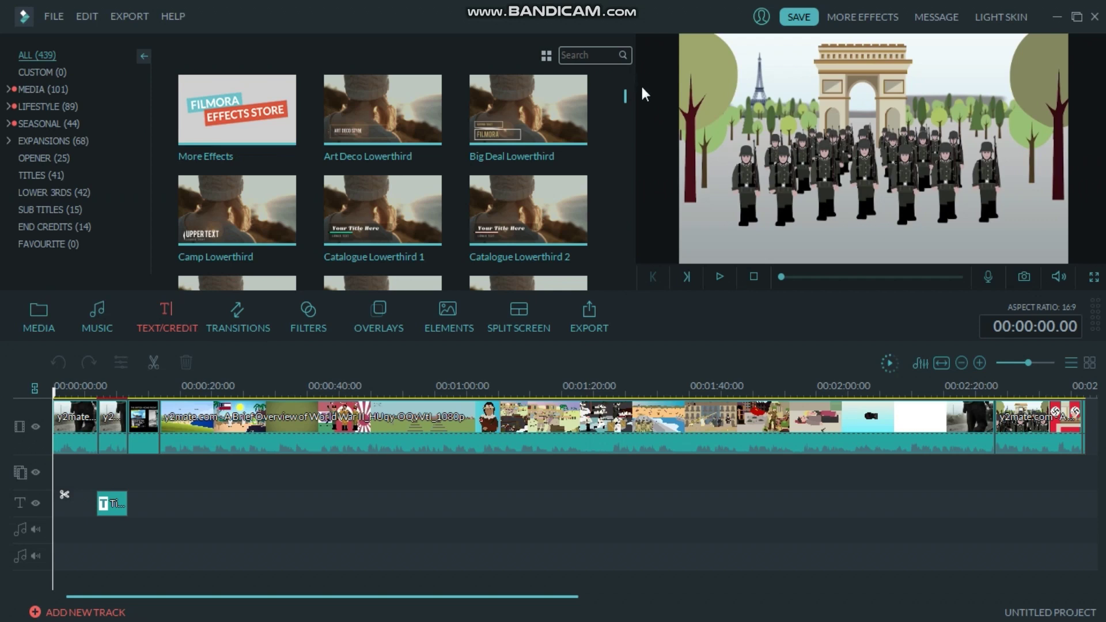
{"action": "left_click_drag", "start_coordinate": [624, 96], "coordinate": [602, 73]}
{"action": "left_click", "coordinate": [196, 235]}
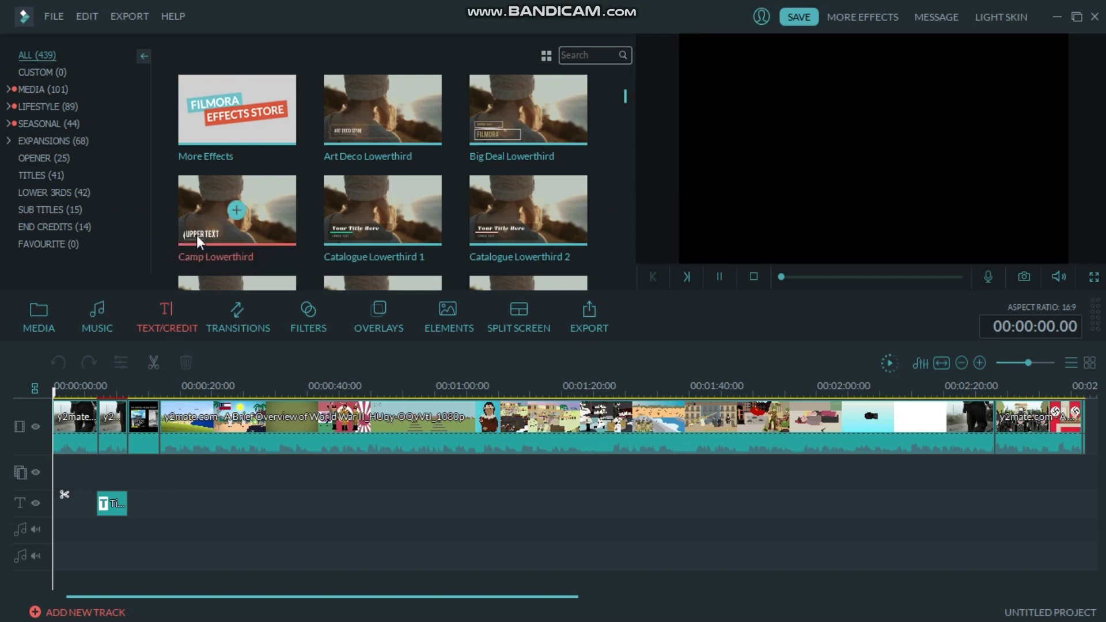
{"action": "left_click", "coordinate": [413, 225]}
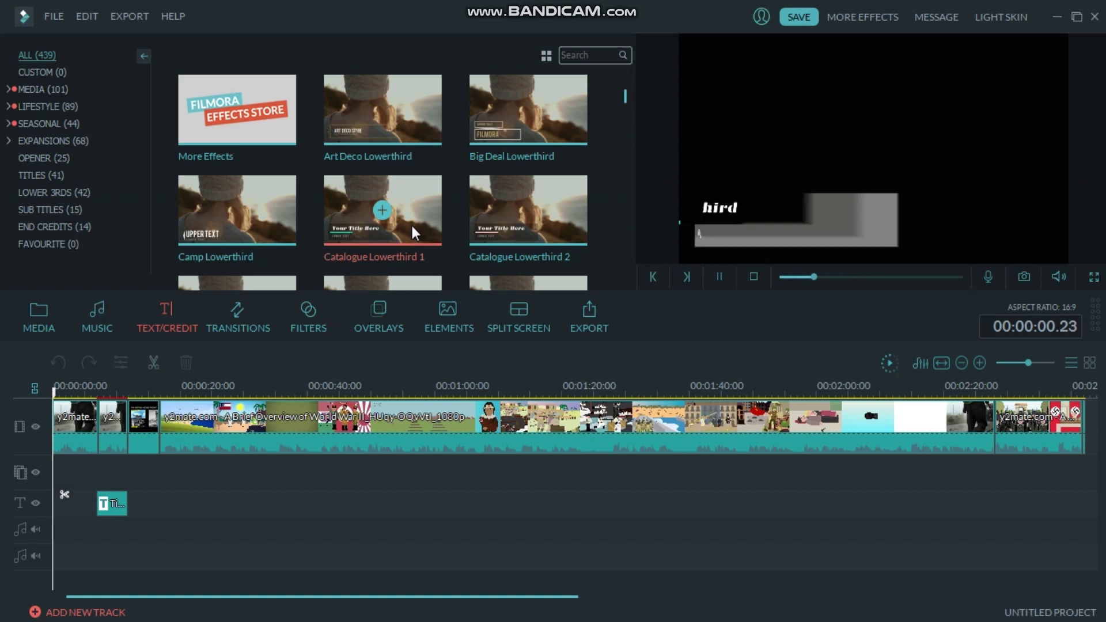
{"action": "left_click", "coordinate": [195, 235]}
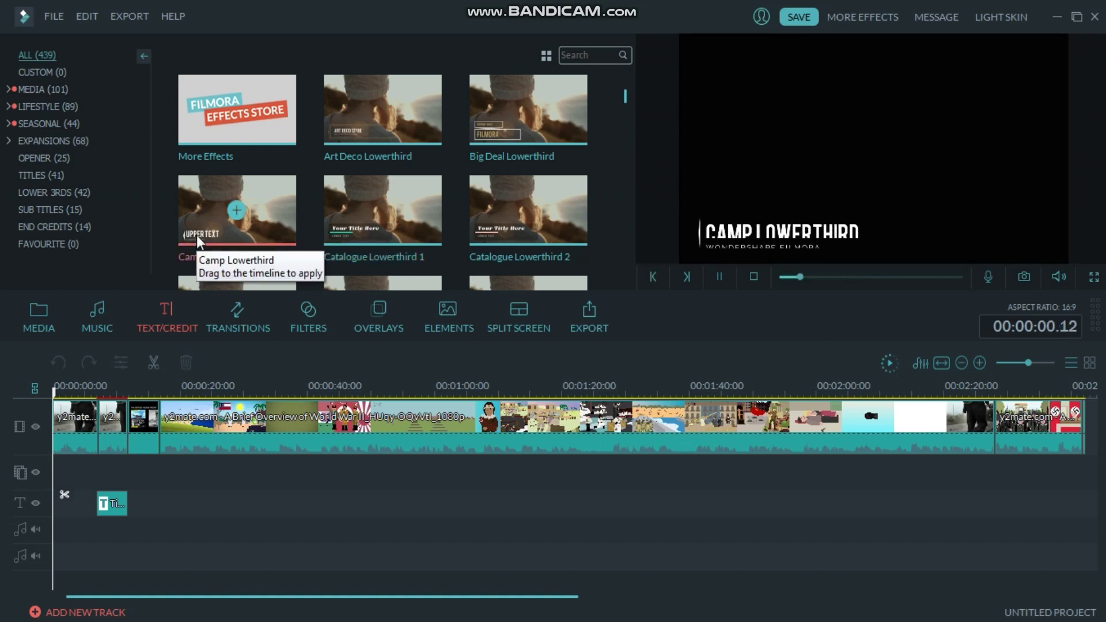
{"action": "left_click", "coordinate": [412, 225]}
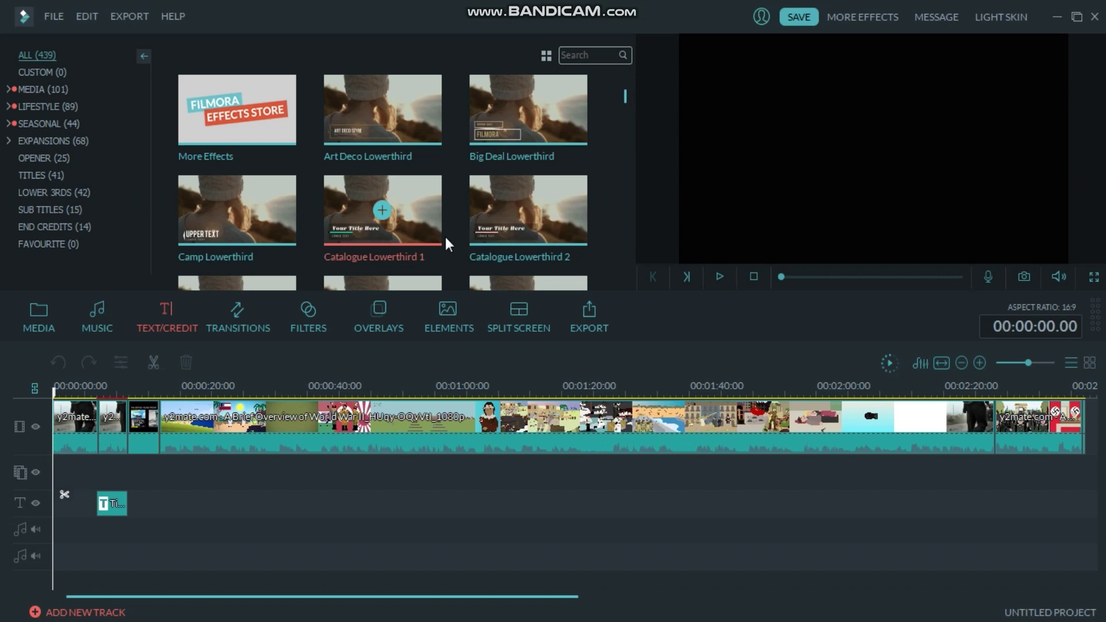
Delete the old title clip and add the Title 5 template near the video start.
{"action": "left_click", "coordinate": [44, 181]}
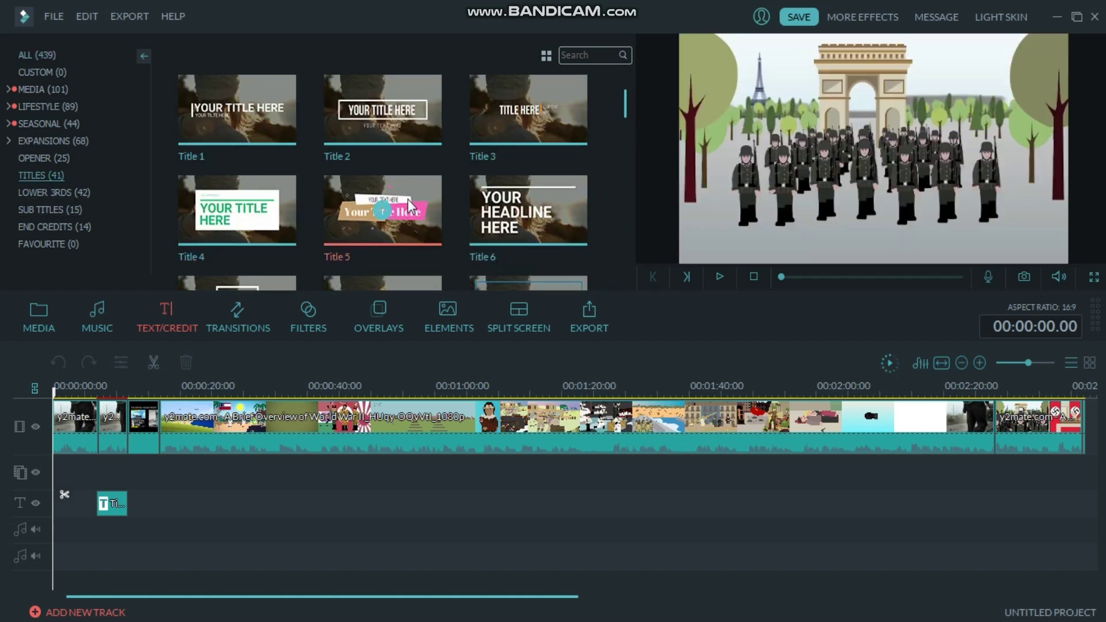
{"action": "left_click", "coordinate": [119, 506]}
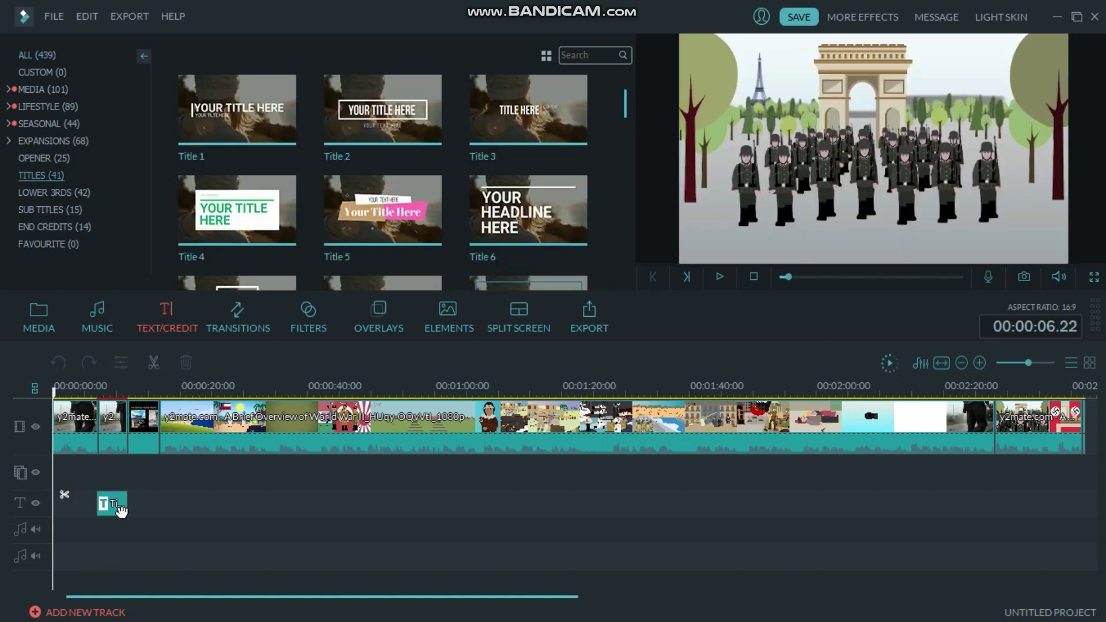
{"action": "key", "text": "Delete"}
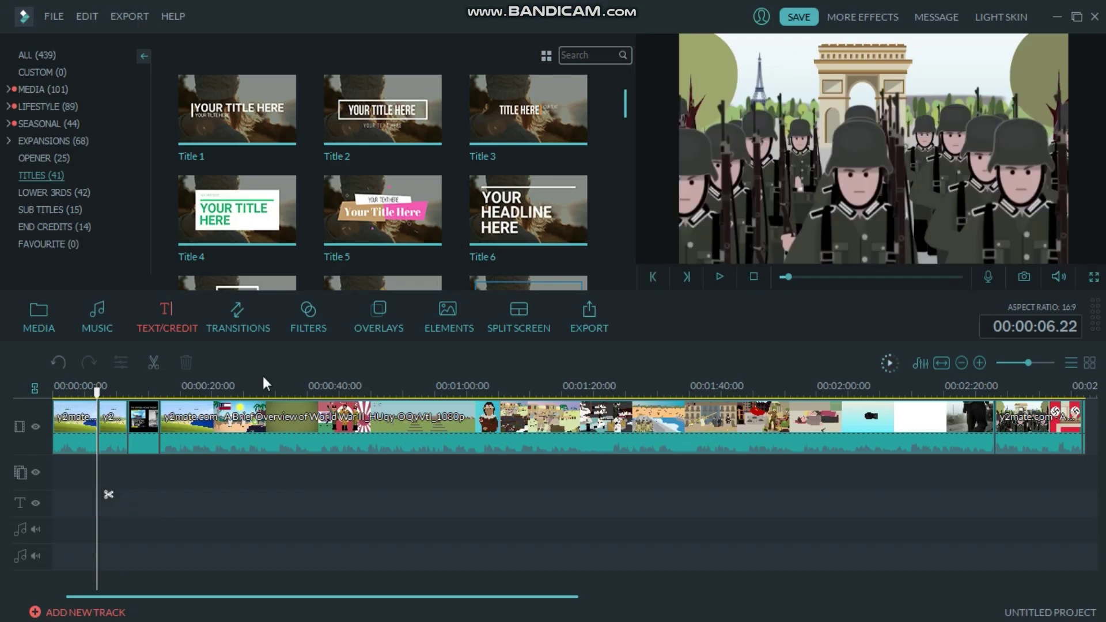
{"action": "left_click_drag", "start_coordinate": [357, 202], "coordinate": [99, 509]}
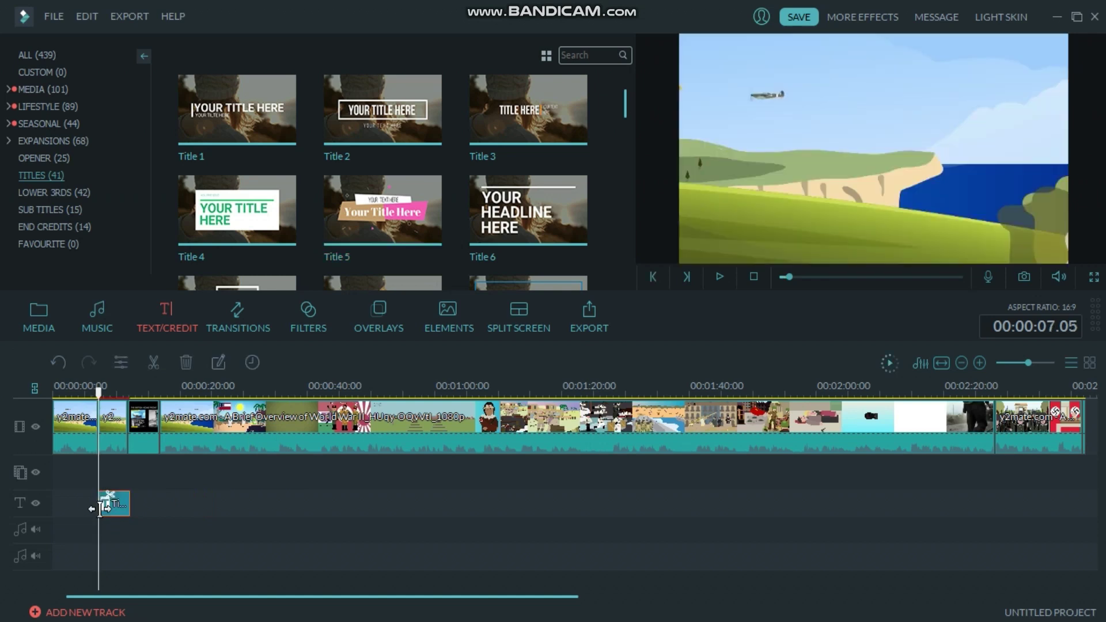
Open Title 5 in the title editor, play its animation, and make its text editable.
{"action": "double_click", "coordinate": [114, 506]}
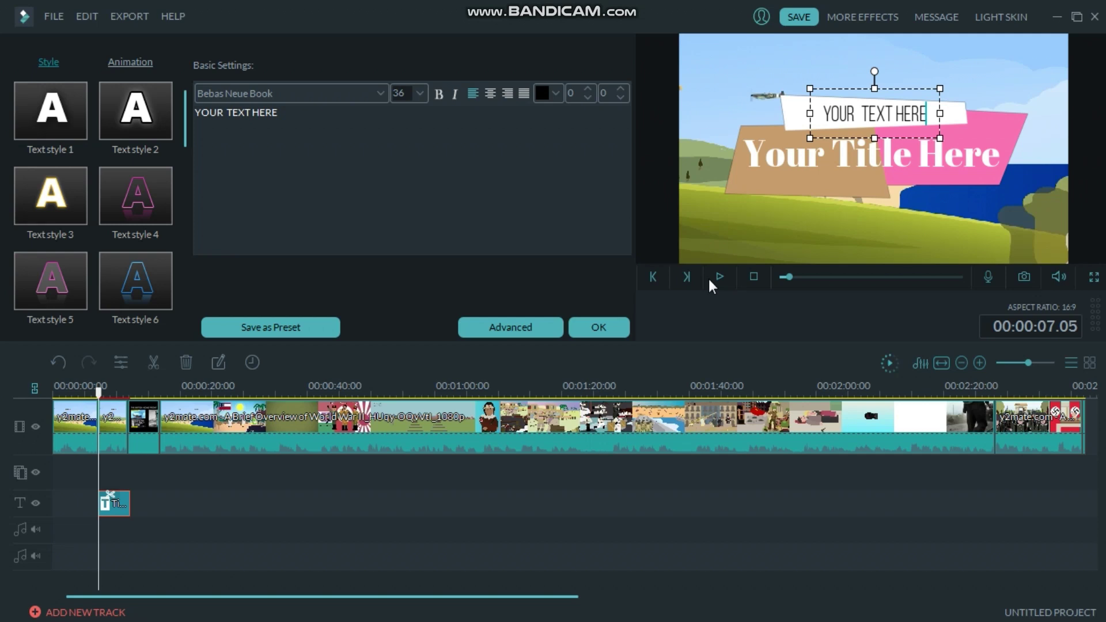
{"action": "left_click", "coordinate": [102, 508]}
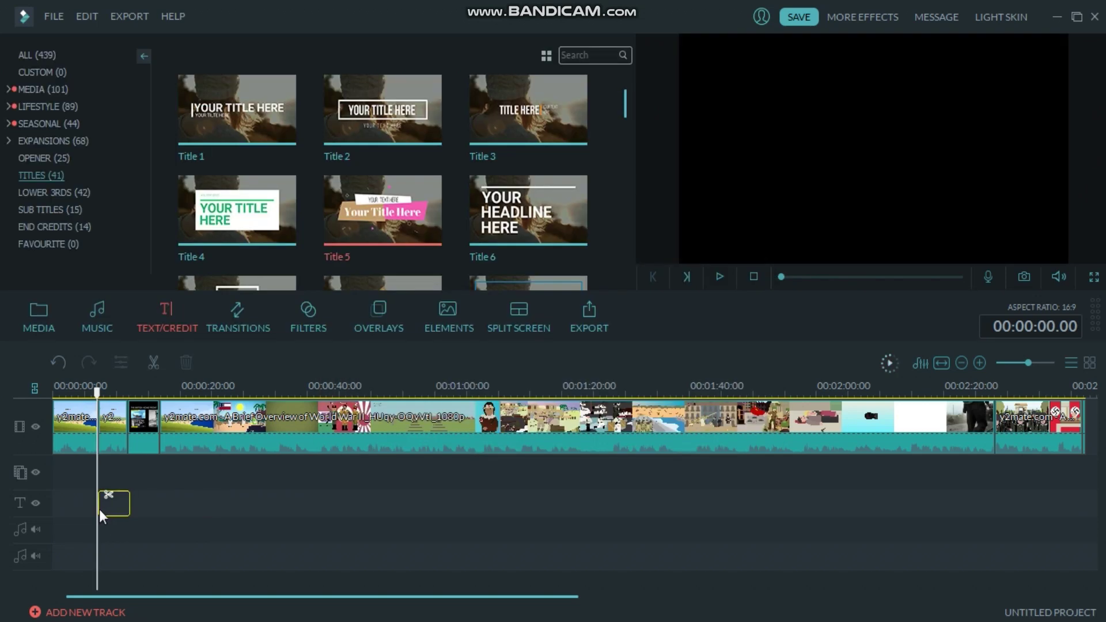
{"action": "left_click", "coordinate": [99, 510]}
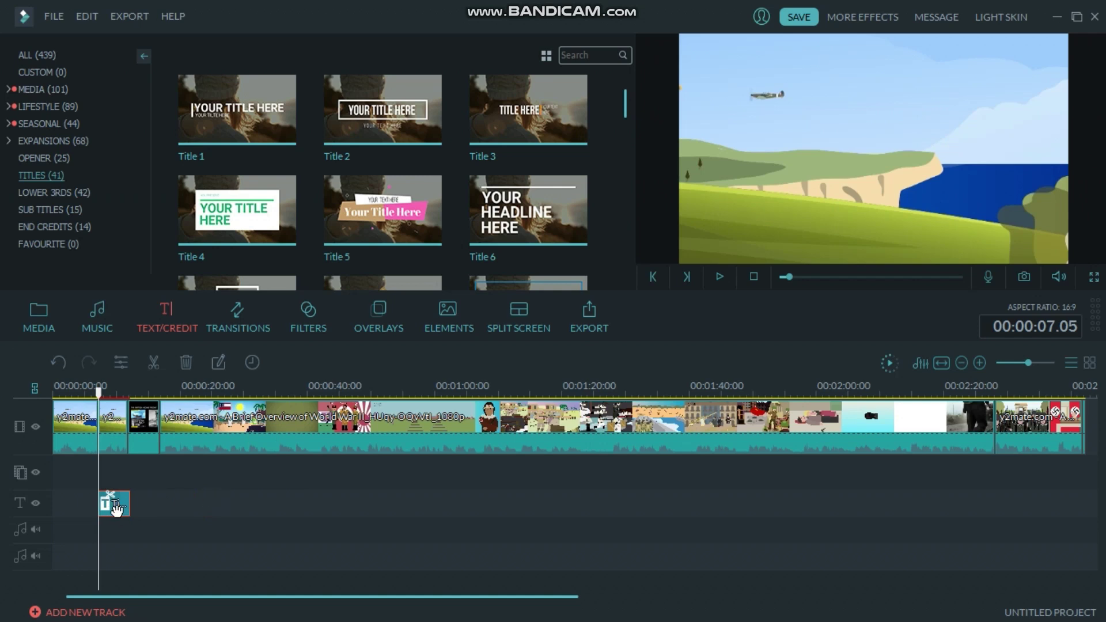
{"action": "double_click", "coordinate": [117, 512]}
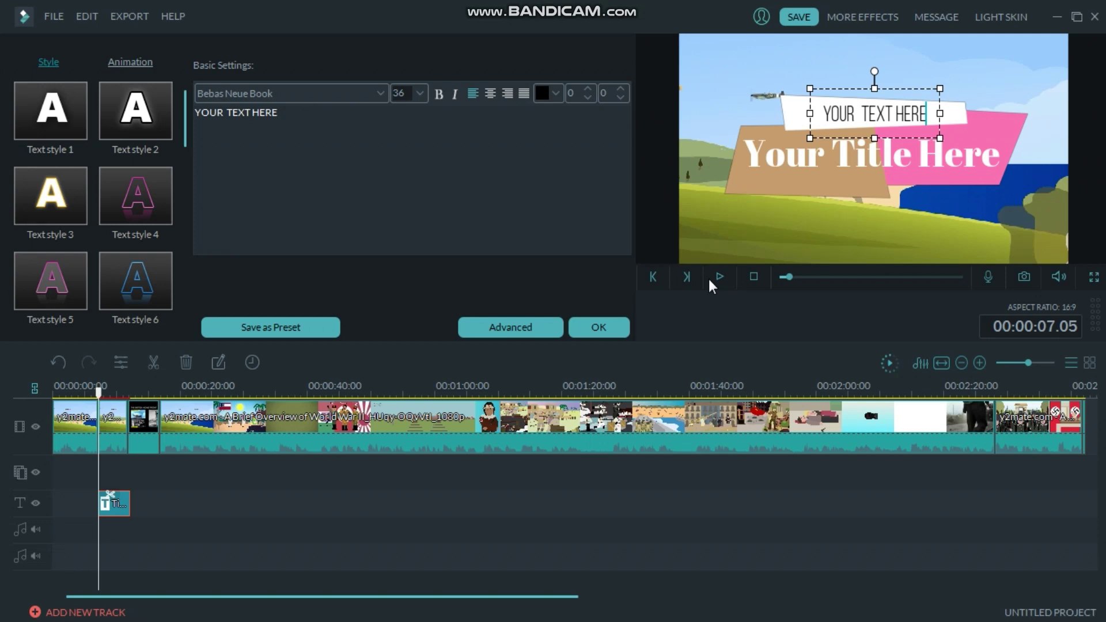
{"action": "left_click", "coordinate": [766, 129]}
{"action": "left_click", "coordinate": [721, 275]}
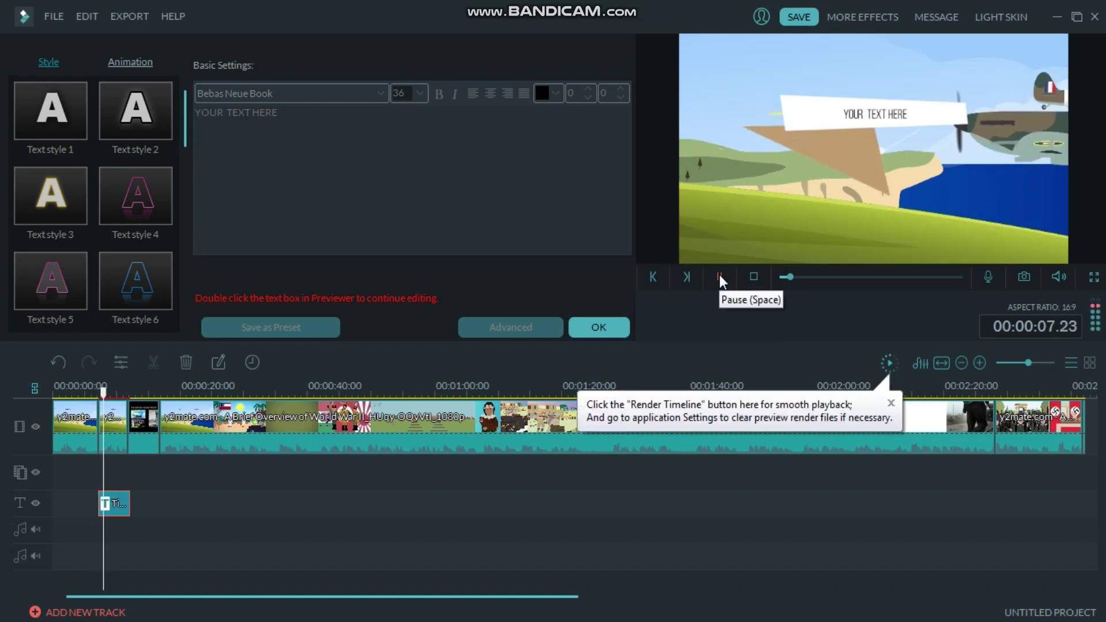
{"action": "left_click", "coordinate": [721, 275]}
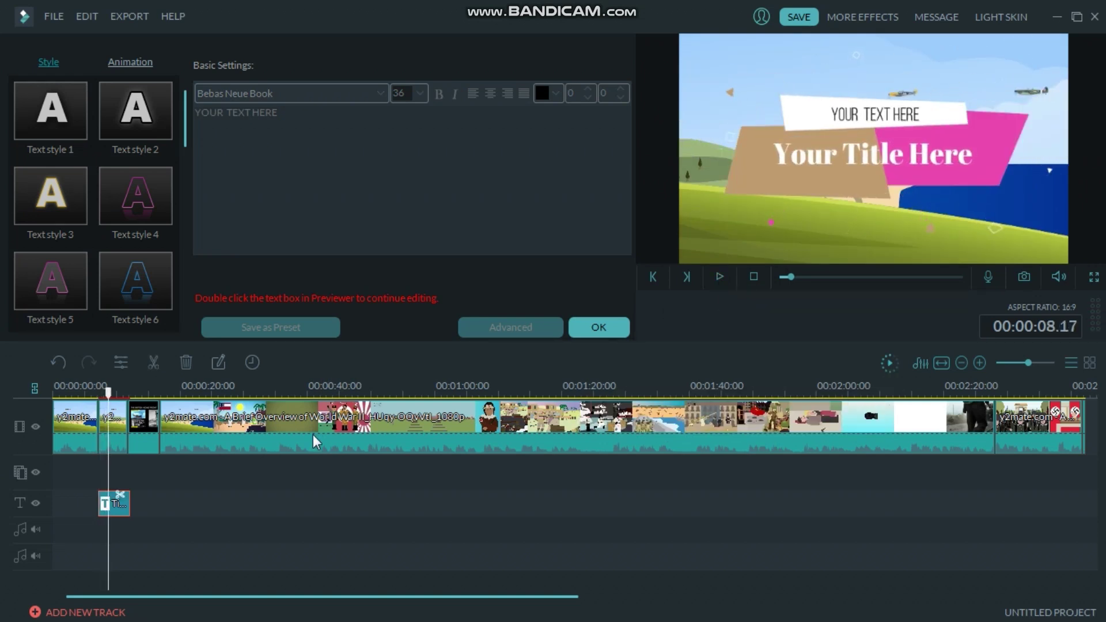
{"action": "left_click", "coordinate": [112, 513]}
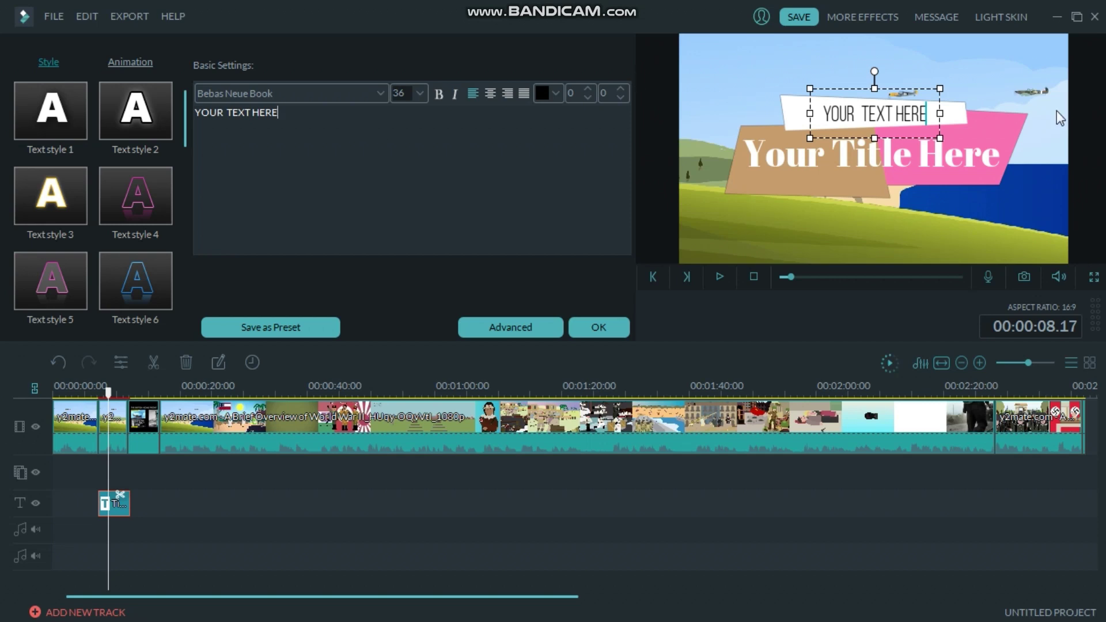
Replace the small YOUR TEXT HERE line with the author's full name.
{"action": "left_click", "coordinate": [885, 124]}
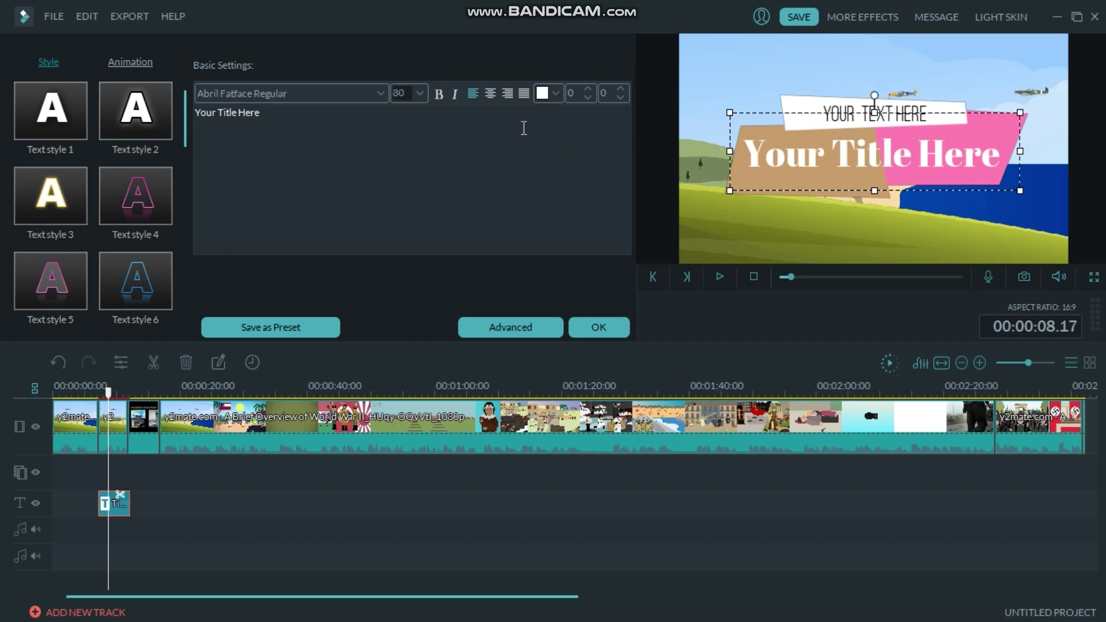
{"action": "left_click", "coordinate": [876, 114]}
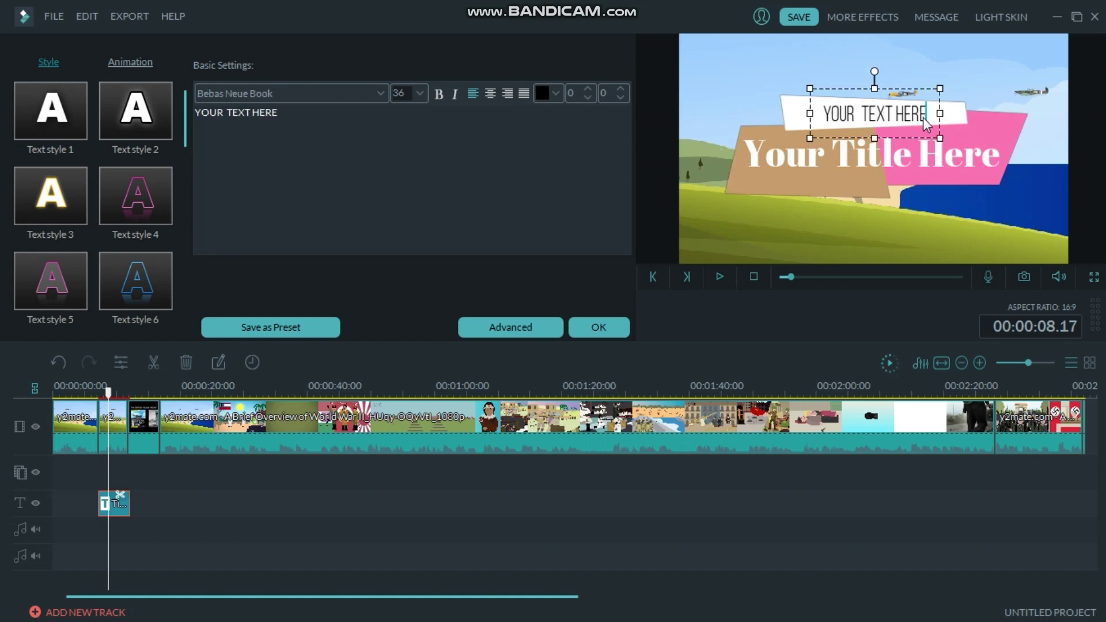
{"action": "key", "text": "BackSpace"}
{"action": "key", "text": "BackSpace"}
{"action": "key", "text": "BackSpace"}
{"action": "key", "text": "BackSpace"}
{"action": "key", "text": "BackSpace"}
{"action": "key", "text": "BackSpace"}
{"action": "key", "text": "BackSpace"}
{"action": "key", "text": "BackSpace"}
{"action": "key", "text": "BackSpace"}
{"action": "key", "text": "BackSpace"}
{"action": "key", "text": "BackSpace"}
{"action": "key", "text": "BackSpace"}
{"action": "key", "text": "BackSpace"}
{"action": "key", "text": "BackSpace"}
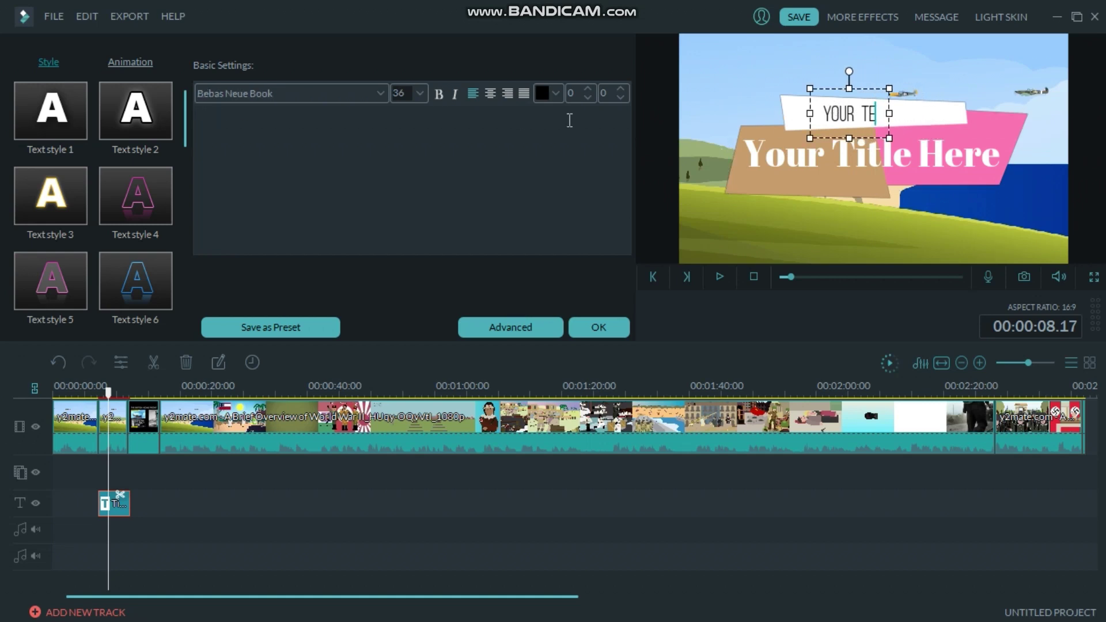
{"action": "type", "text": "e"}
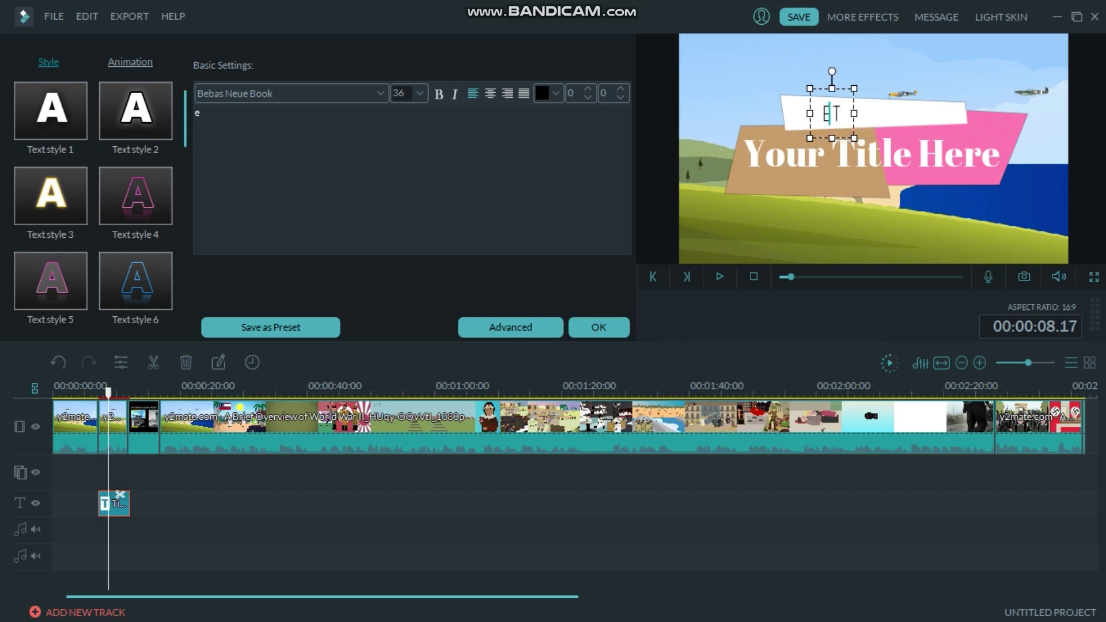
{"action": "type", "text": "t"}
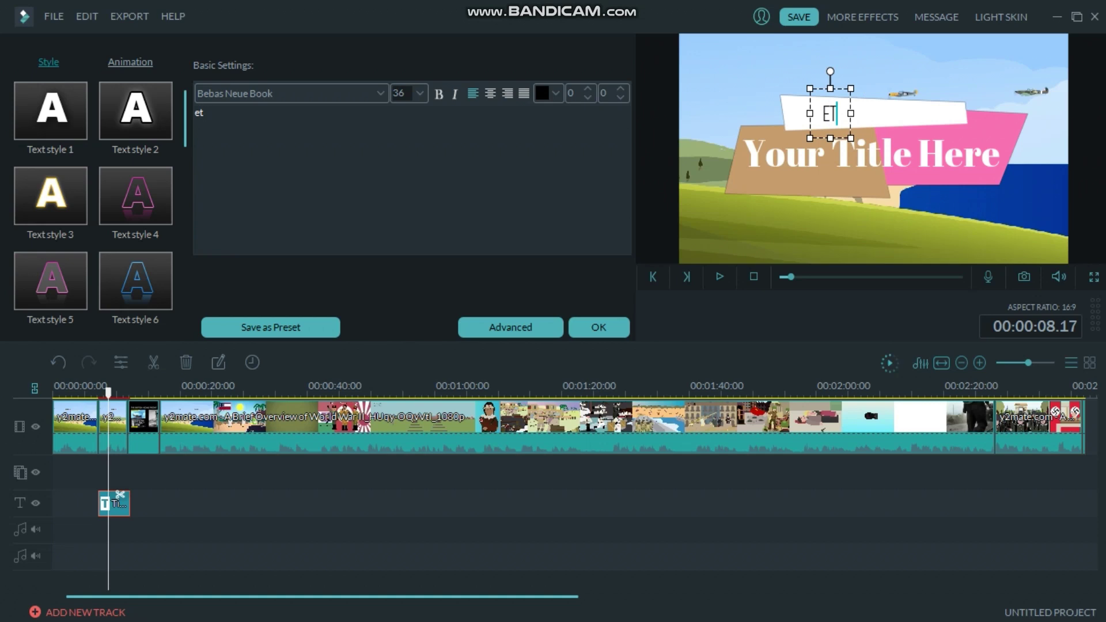
{"action": "key", "text": "BackSpace"}
{"action": "key", "text": "BackSpace"}
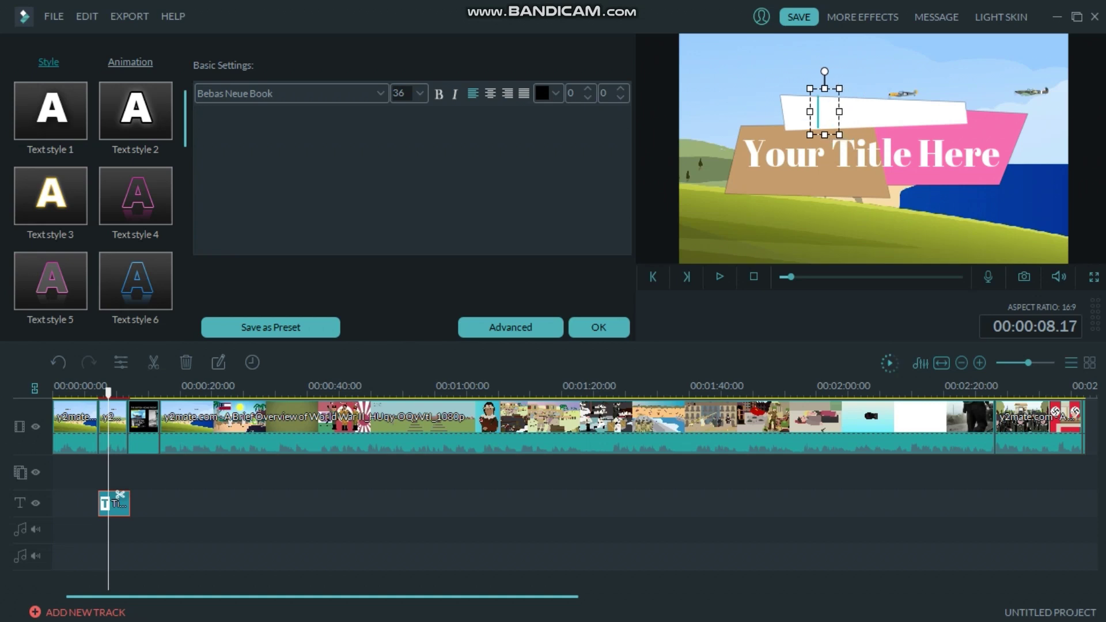
{"action": "type", "text": "ehtes"}
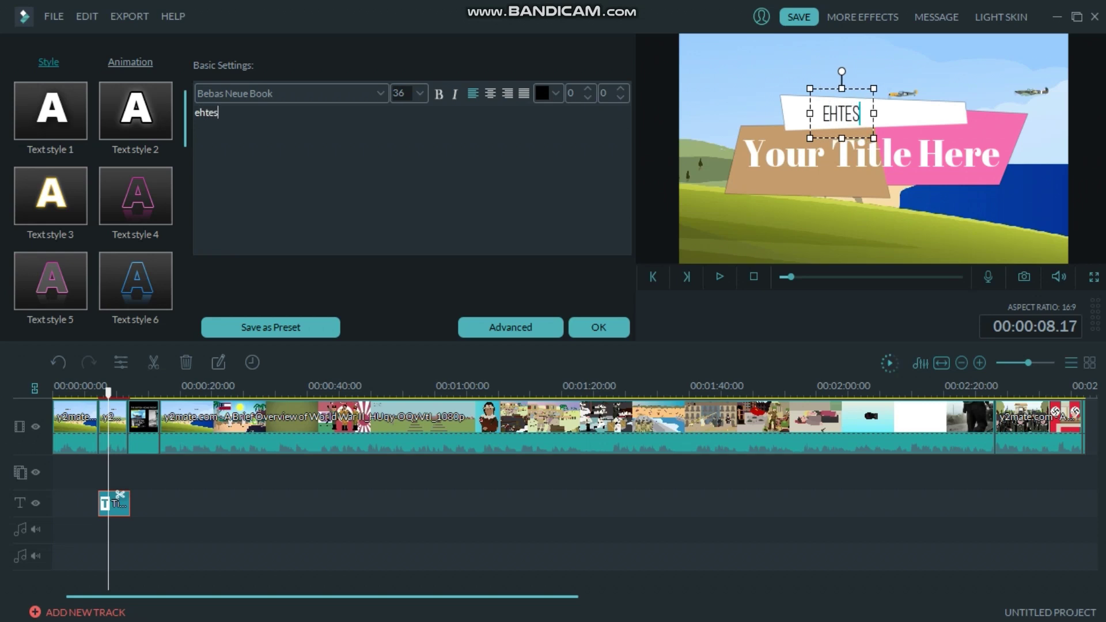
{"action": "type", "text": "ham ahm"}
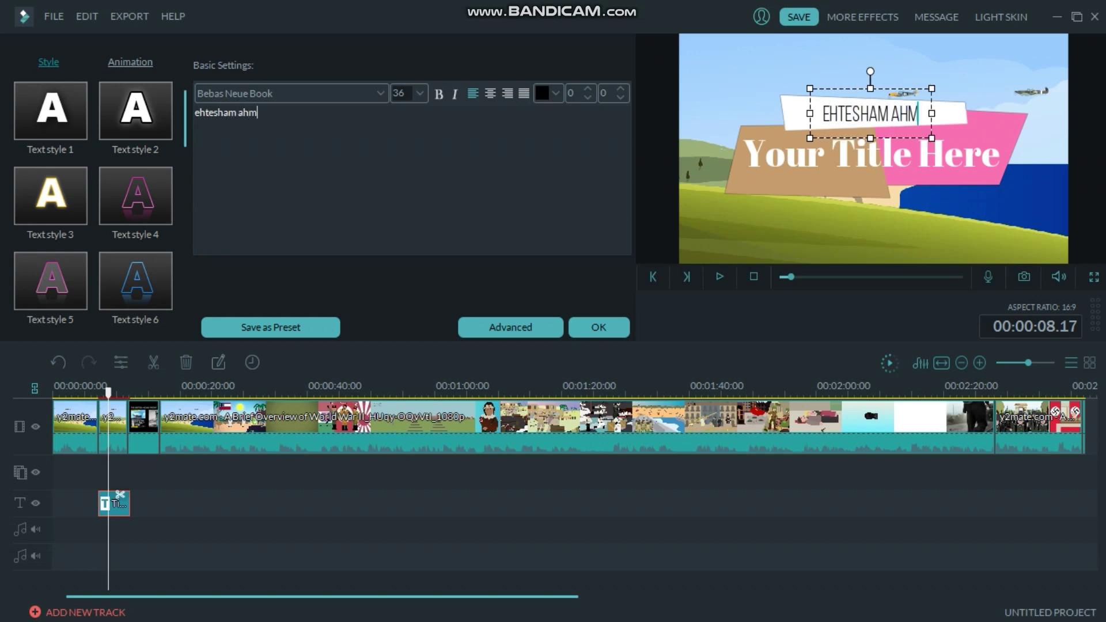
{"action": "type", "text": "ed"}
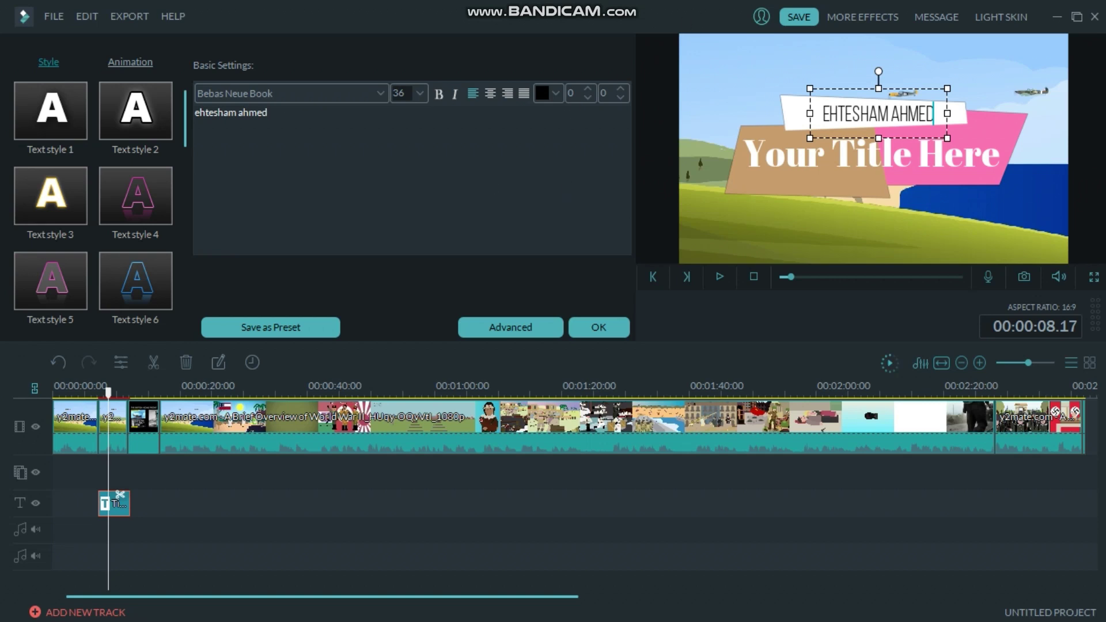
{"action": "left_click", "coordinate": [841, 169]}
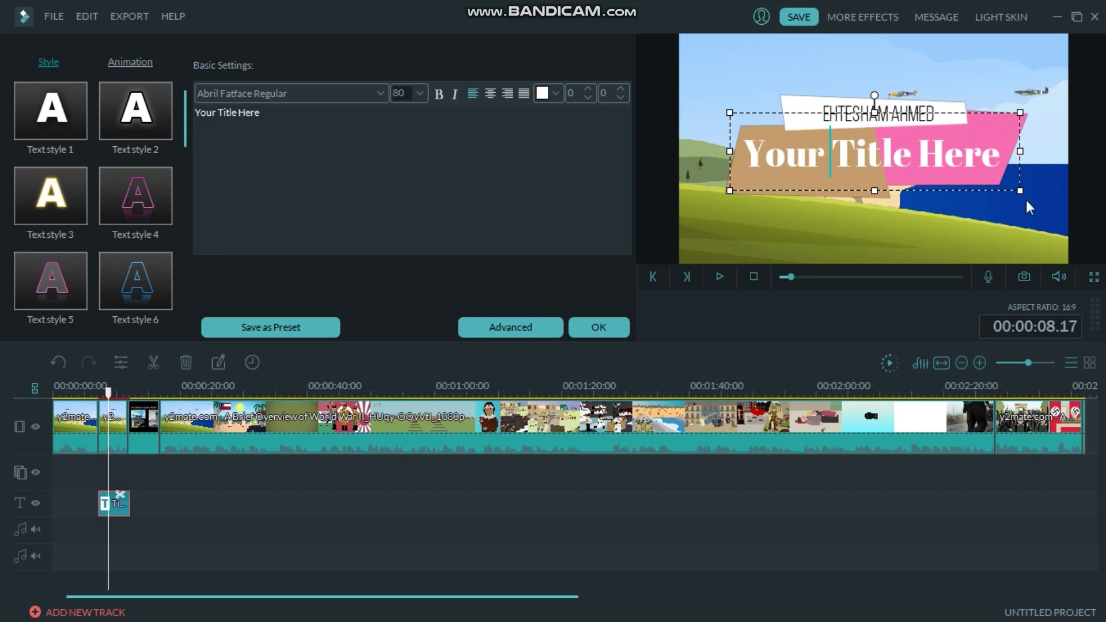
Erase 'Your Title Here' and type HISTORY LESSON 1 as the main title.
{"action": "left_click", "coordinate": [591, 129]}
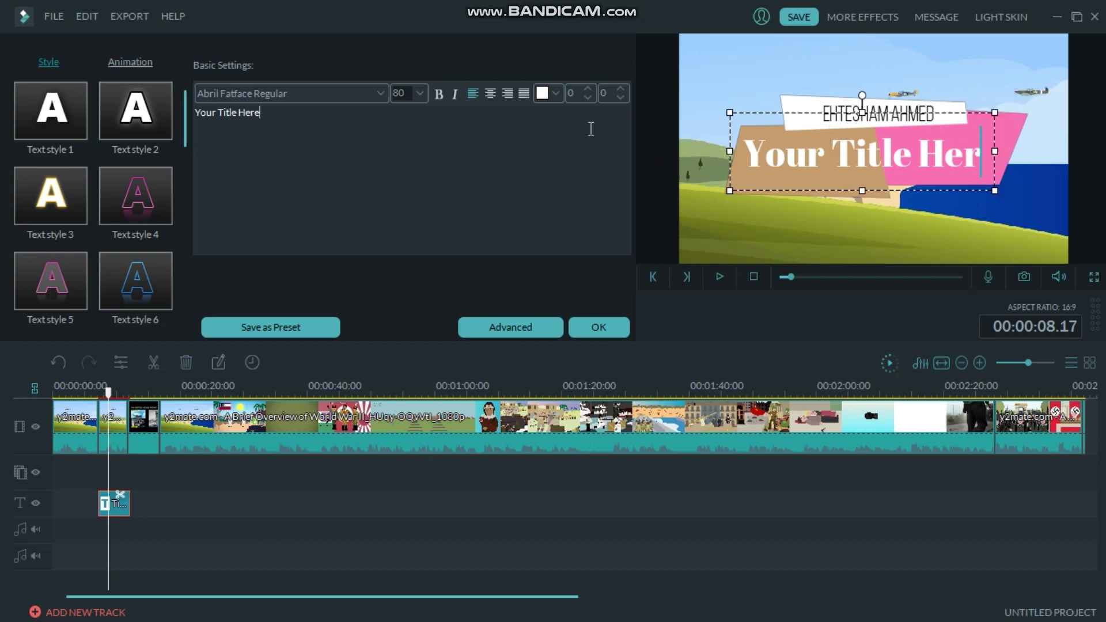
{"action": "key", "text": "BackSpace"}
{"action": "key", "text": "BackSpace"}
{"action": "key", "text": "BackSpace"}
{"action": "key", "text": "BackSpace"}
{"action": "key", "text": "BackSpace"}
{"action": "key", "text": "BackSpace"}
{"action": "key", "text": "BackSpace"}
{"action": "key", "text": "BackSpace"}
{"action": "key", "text": "BackSpace"}
{"action": "key", "text": "BackSpace"}
{"action": "key", "text": "BackSpace"}
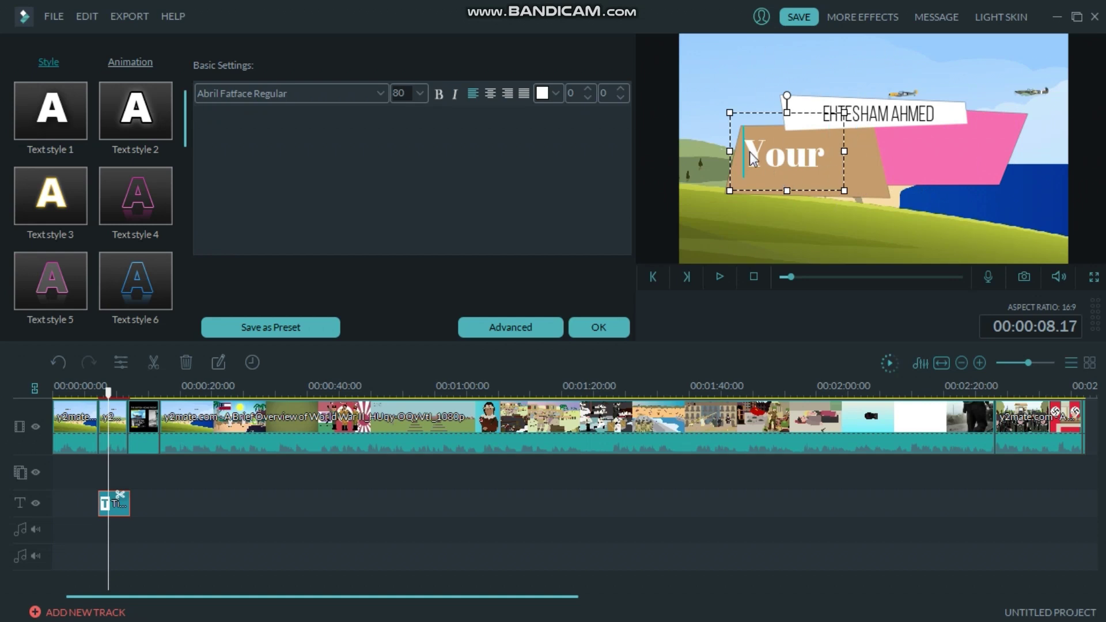
{"action": "key", "text": "BackSpace"}
{"action": "key", "text": "BackSpace"}
{"action": "key", "text": "BackSpace"}
{"action": "key", "text": "BackSpace"}
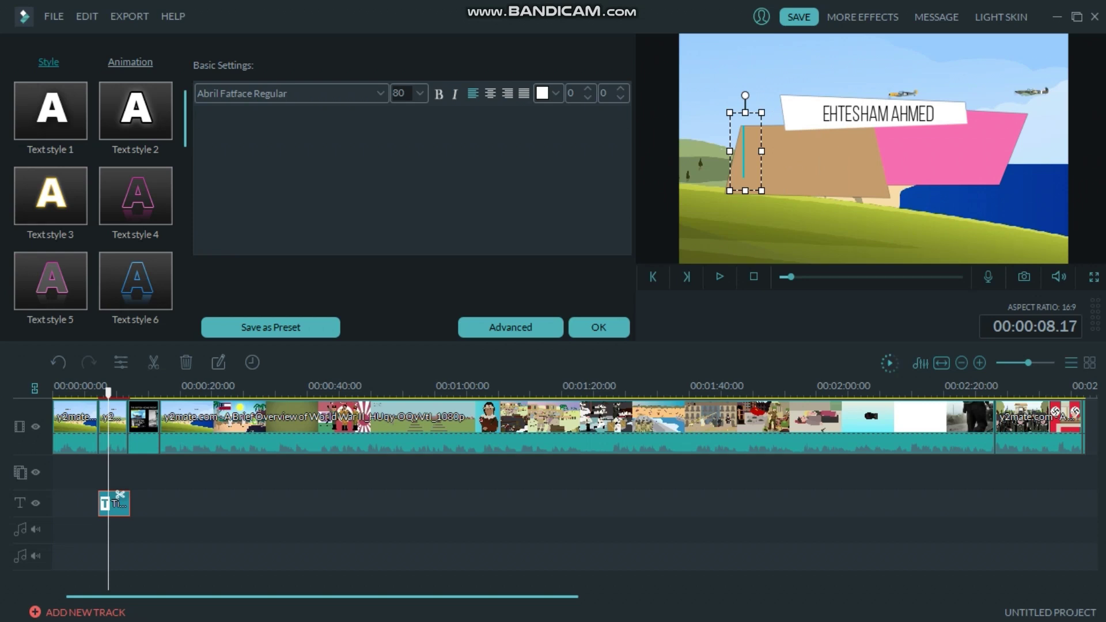
{"action": "type", "text": "HISTO"}
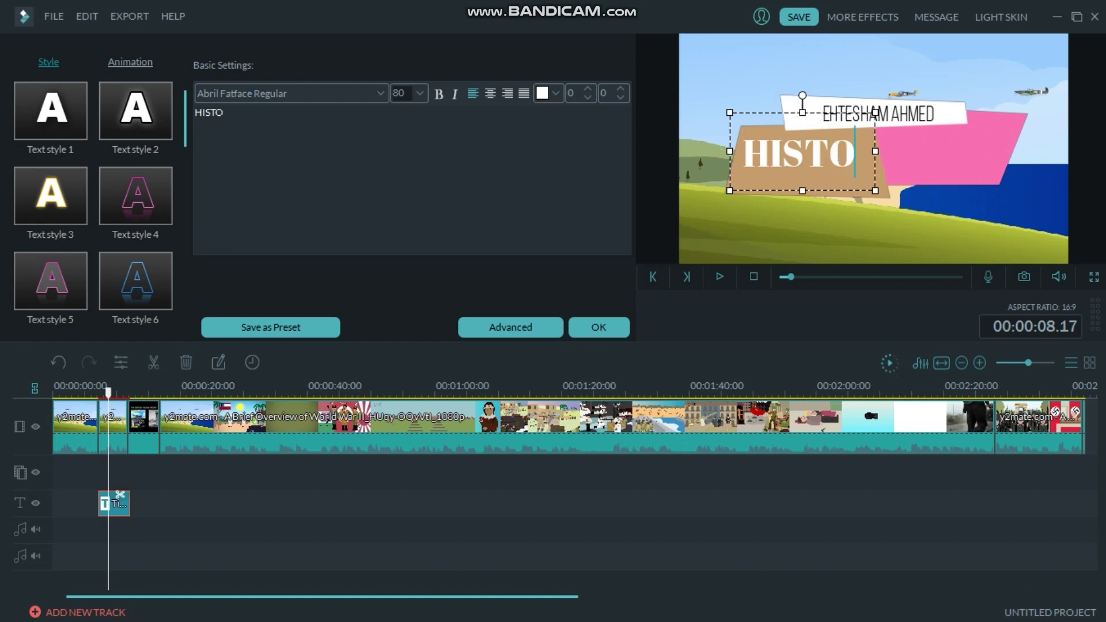
{"action": "type", "text": "RY LESS"}
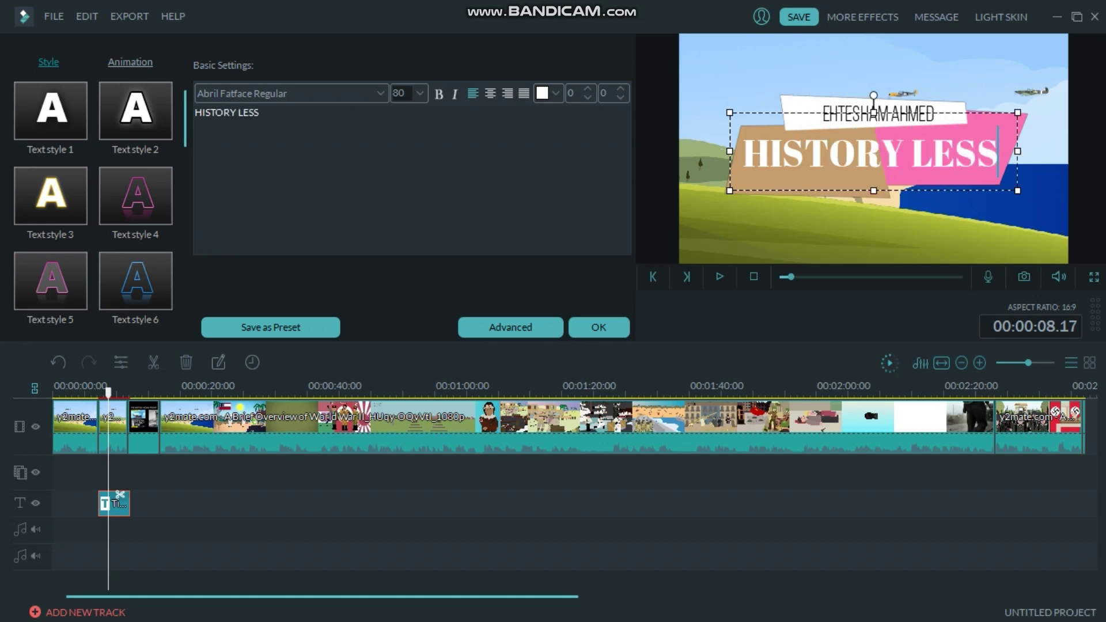
{"action": "type", "text": "ON 1"}
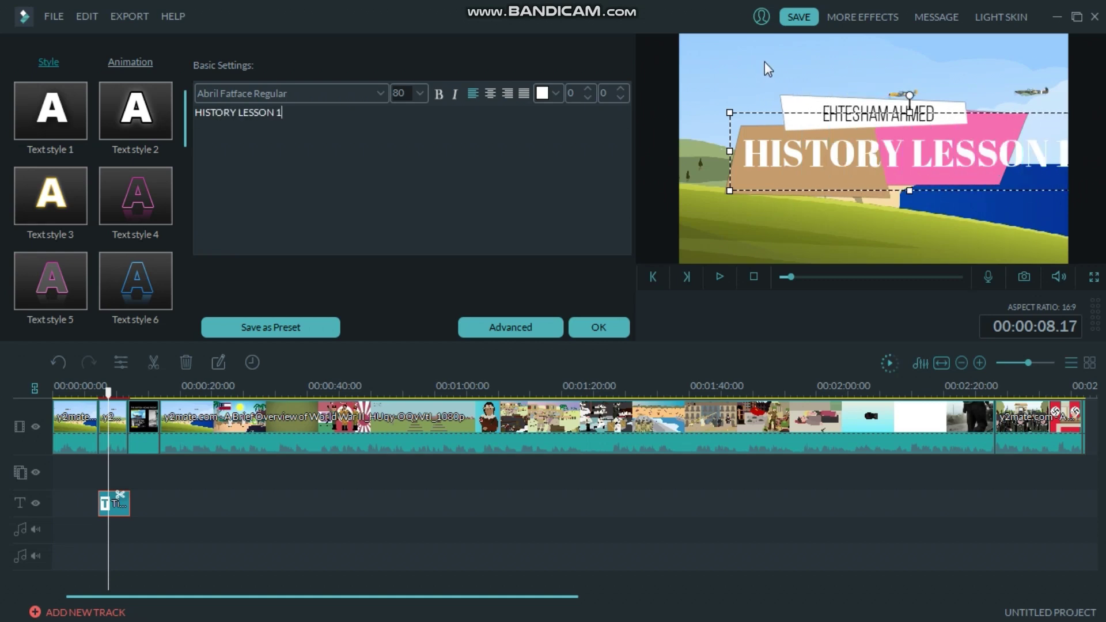
Set the title font size to 64, keeping Abril Fatface Regular.
{"action": "left_click", "coordinate": [420, 92]}
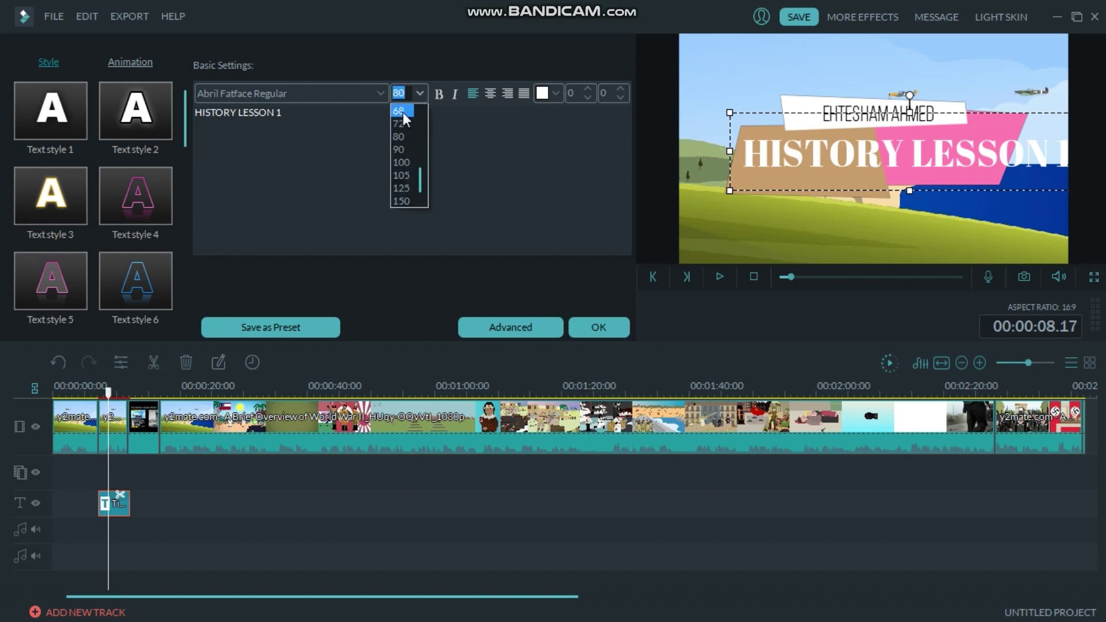
{"action": "left_click", "coordinate": [402, 111]}
{"action": "left_click", "coordinate": [420, 92]}
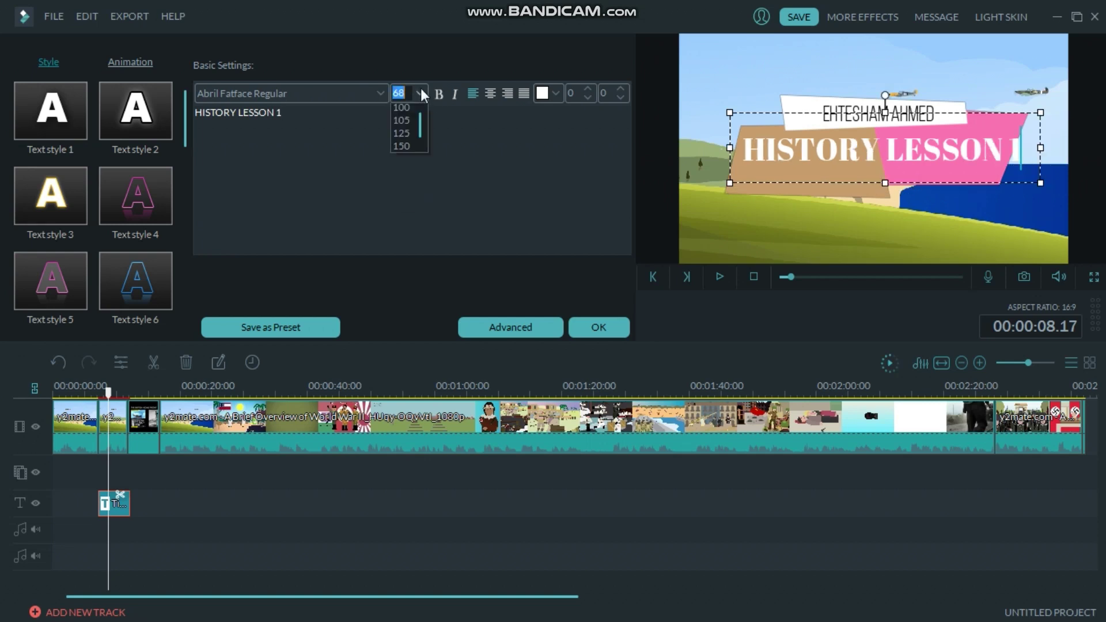
{"action": "left_click", "coordinate": [402, 112]}
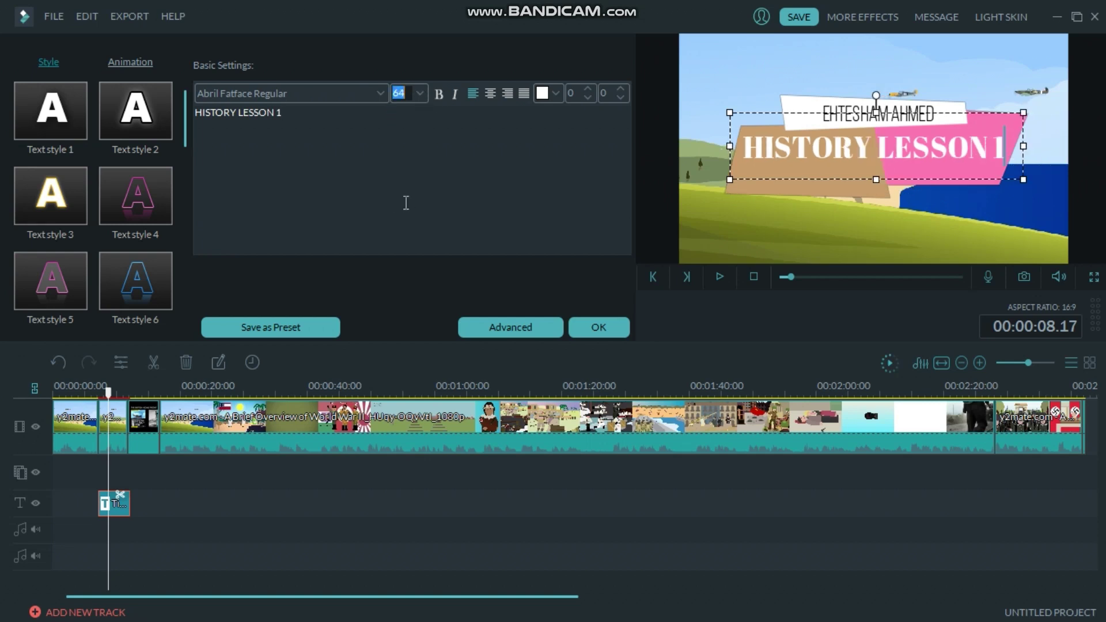
{"action": "left_click", "coordinate": [382, 91]}
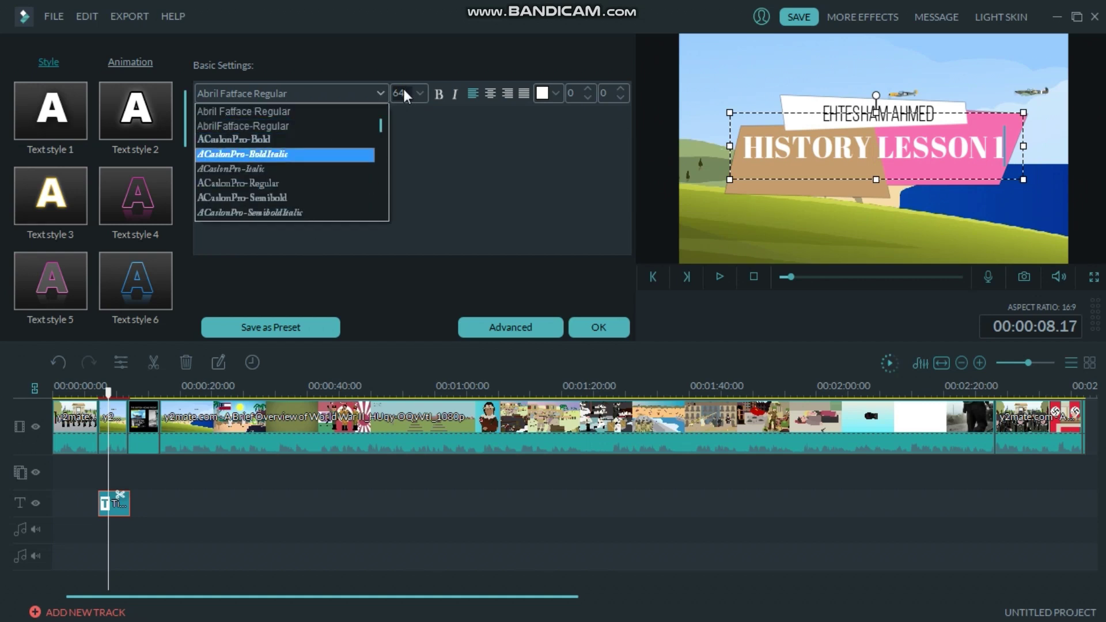
{"action": "left_click", "coordinate": [435, 114]}
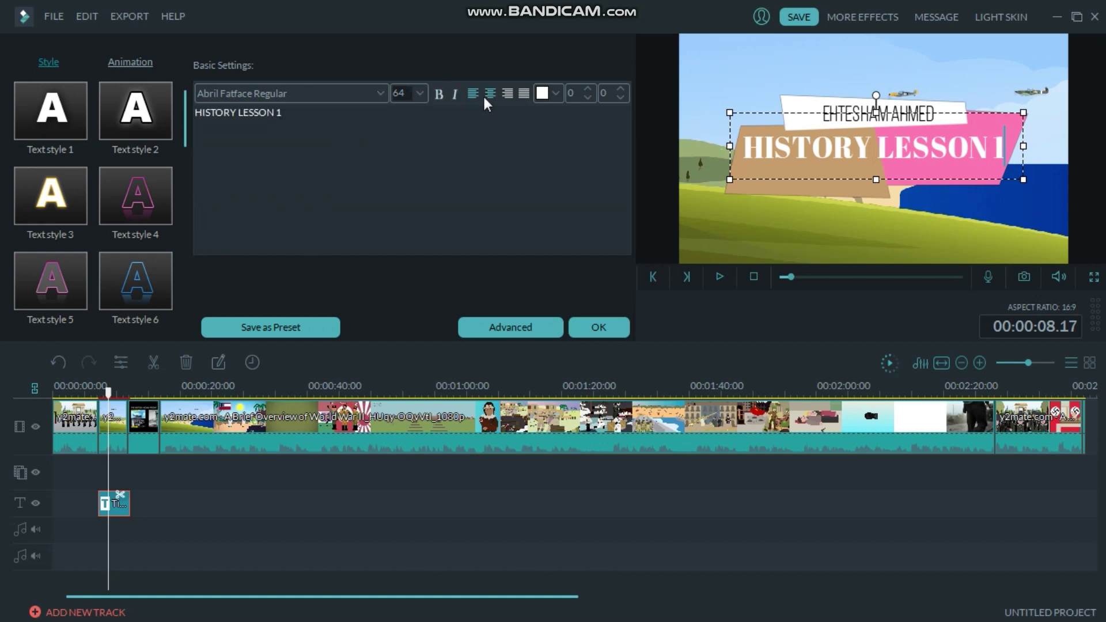
Try yellow for the title text, then revert it to white.
{"action": "left_click", "coordinate": [559, 95]}
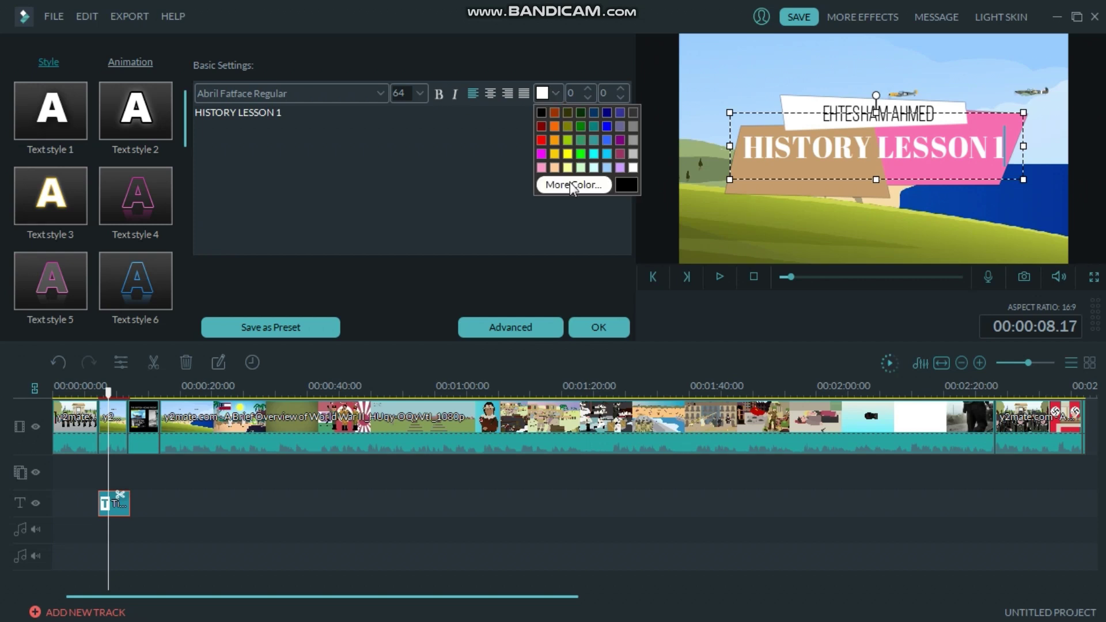
{"action": "left_click", "coordinate": [570, 154]}
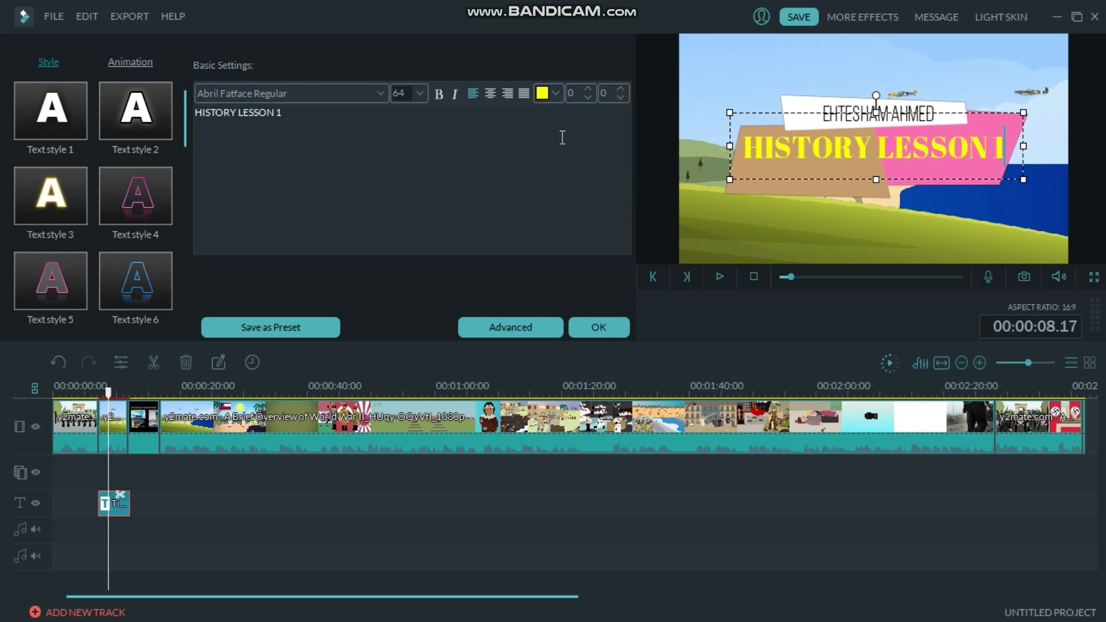
{"action": "left_click", "coordinate": [556, 93]}
{"action": "left_click", "coordinate": [634, 168]}
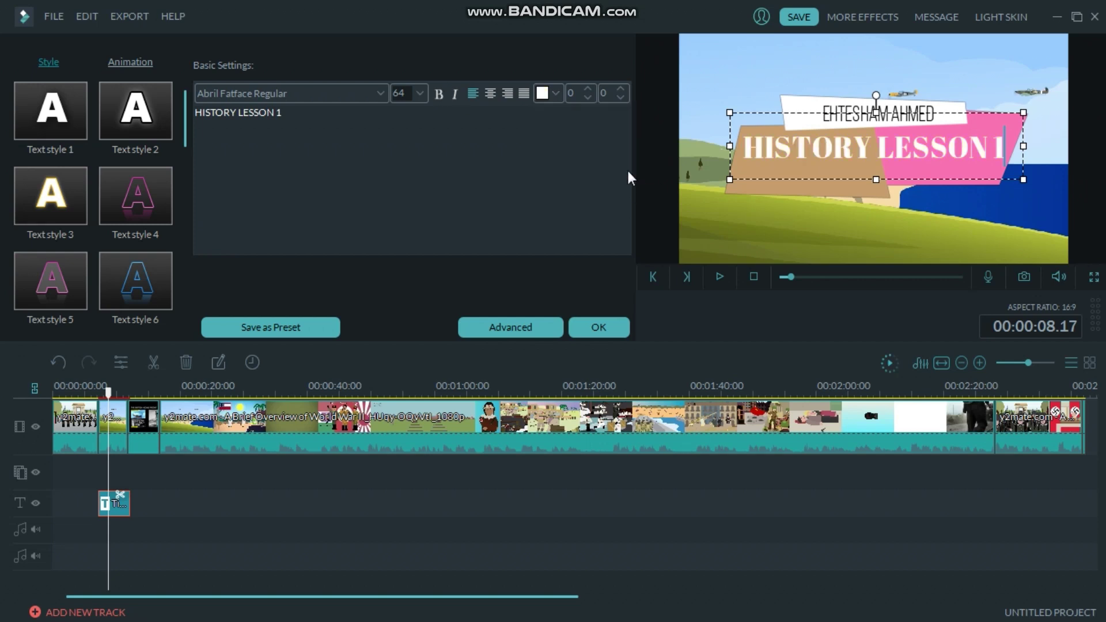
Test raising the spacing value to 5, then set it back down.
{"action": "left_click", "coordinate": [587, 98]}
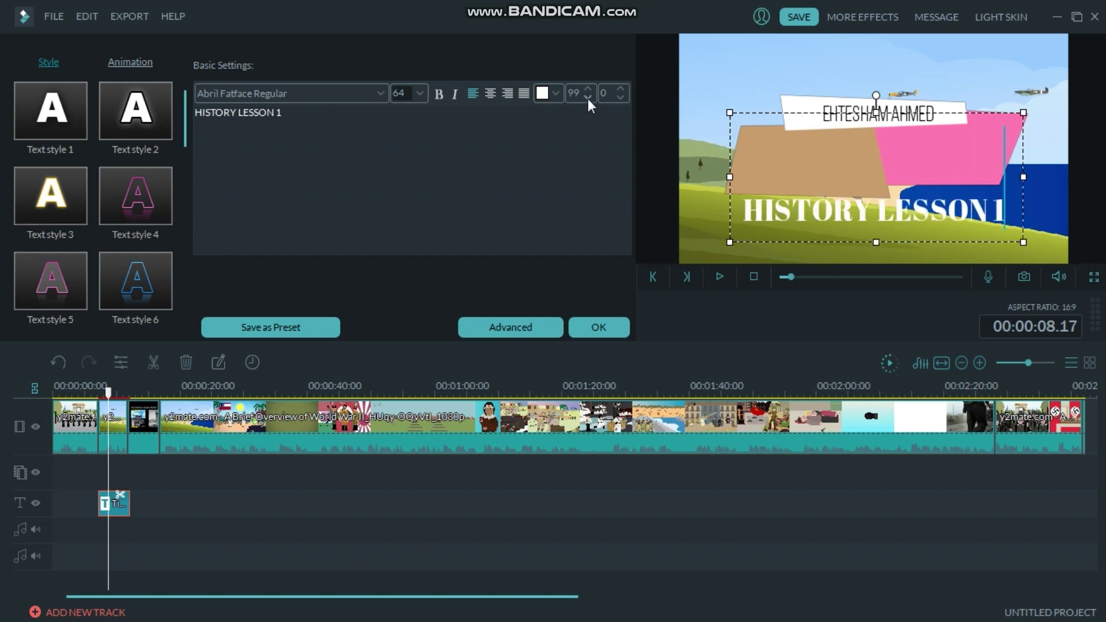
{"action": "left_click", "coordinate": [588, 89]}
{"action": "left_click", "coordinate": [588, 89]}
{"action": "left_click", "coordinate": [588, 88]}
{"action": "left_click", "coordinate": [588, 97]}
{"action": "left_click", "coordinate": [588, 97]}
{"action": "left_click", "coordinate": [588, 97]}
{"action": "left_click", "coordinate": [588, 97]}
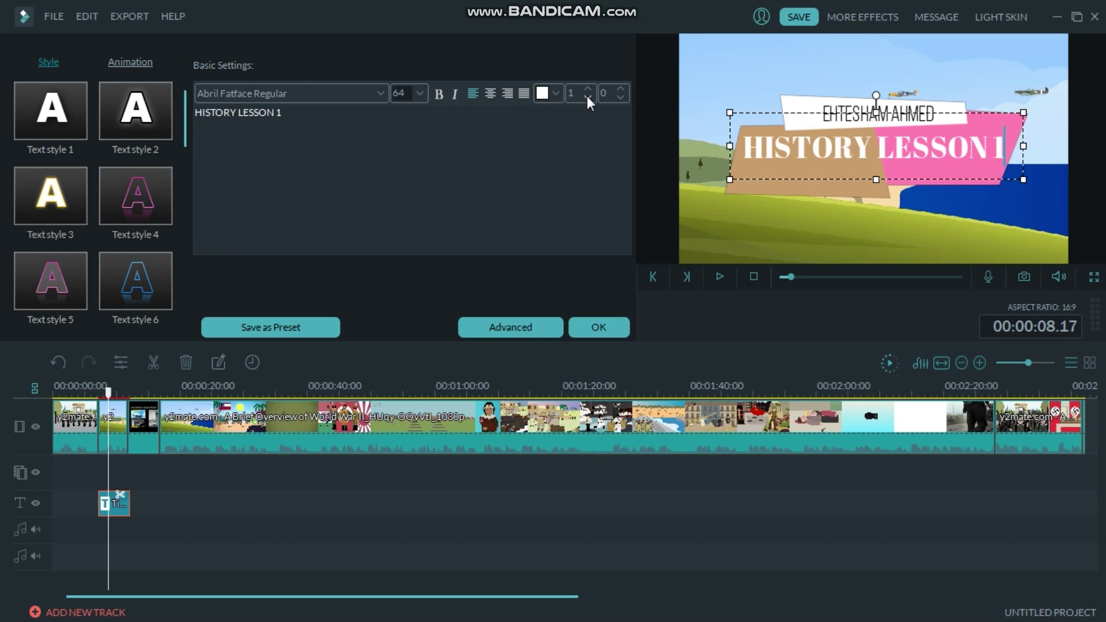
Test wider letter spacing, restore it, and finish editing with the playhead near 10 s.
{"action": "left_click", "coordinate": [622, 98]}
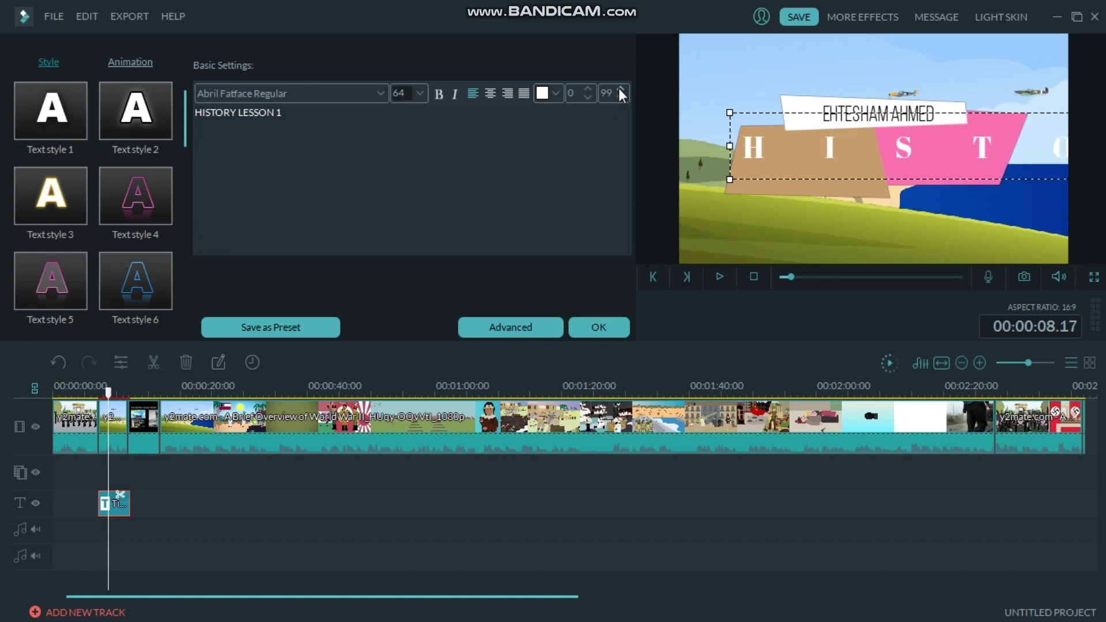
{"action": "left_click", "coordinate": [619, 90]}
{"action": "left_click", "coordinate": [617, 87]}
{"action": "left_click", "coordinate": [102, 392]}
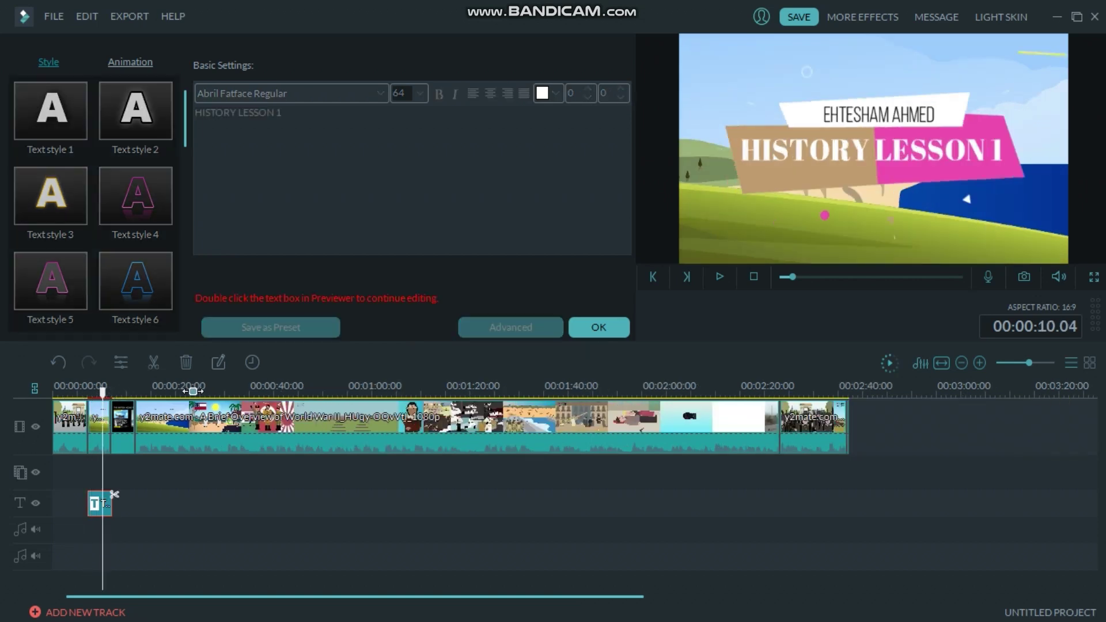
Zoom the timeline and set the playhead at about 00:00:07, just before the HISTORY LESSON 1 title.
{"action": "scroll", "coordinate": [499, 402], "scroll_direction": "up", "scroll_amount": 5}
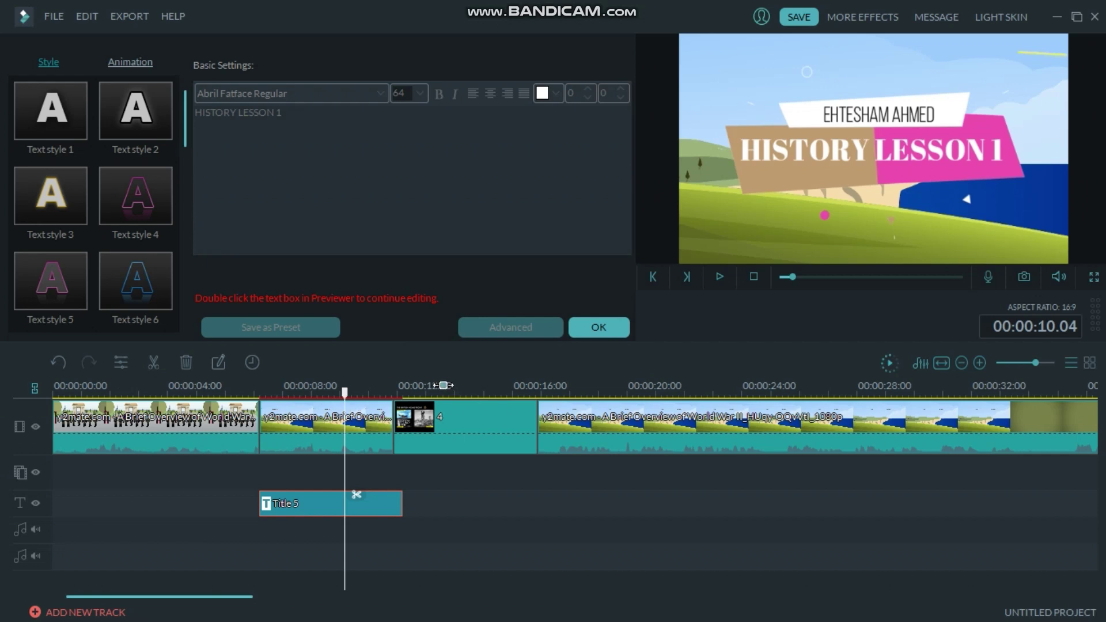
{"action": "scroll", "coordinate": [321, 380], "scroll_direction": "down", "scroll_amount": 2}
{"action": "scroll", "coordinate": [237, 389], "scroll_direction": "down", "scroll_amount": 1}
{"action": "scroll", "coordinate": [236, 389], "scroll_direction": "down", "scroll_amount": 1}
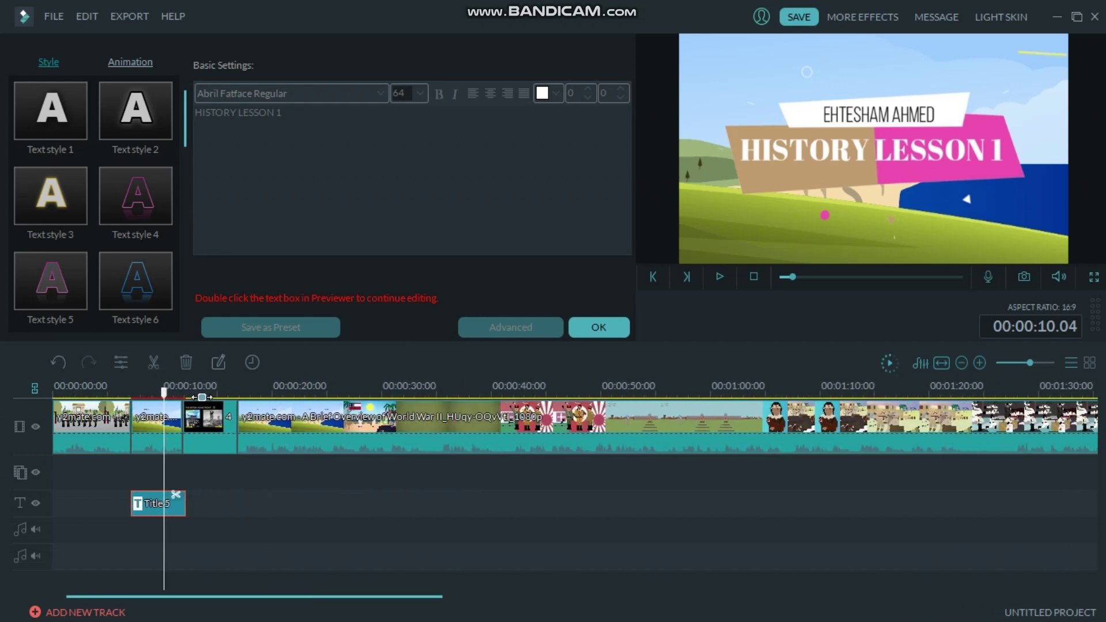
{"action": "scroll", "coordinate": [615, 440], "scroll_direction": "up", "scroll_amount": 3}
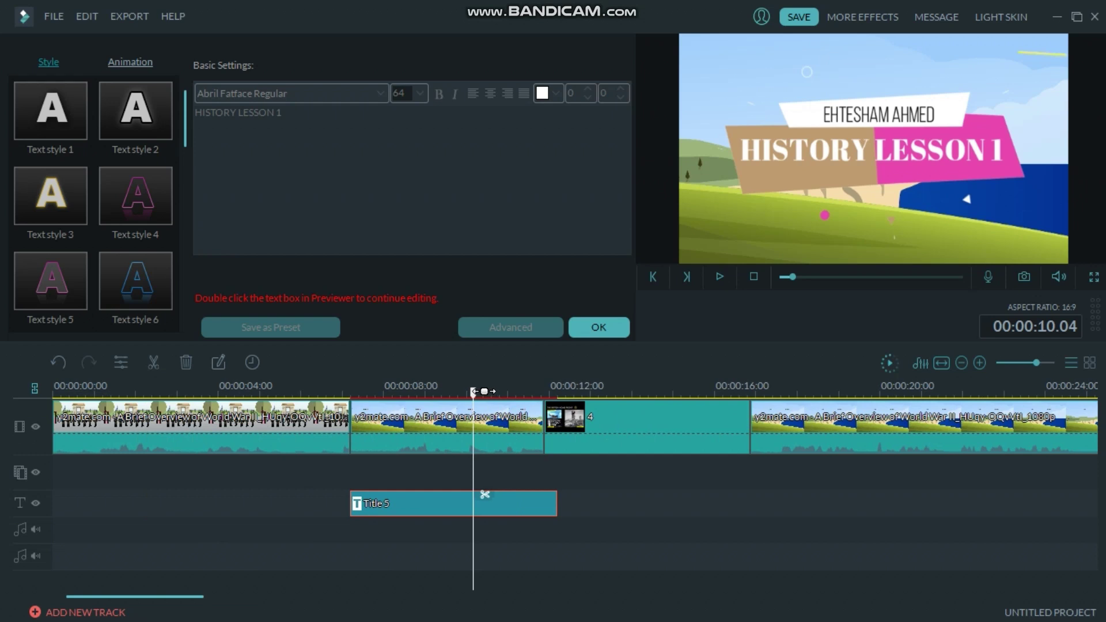
{"action": "left_click", "coordinate": [337, 419]}
{"action": "left_click", "coordinate": [346, 419]}
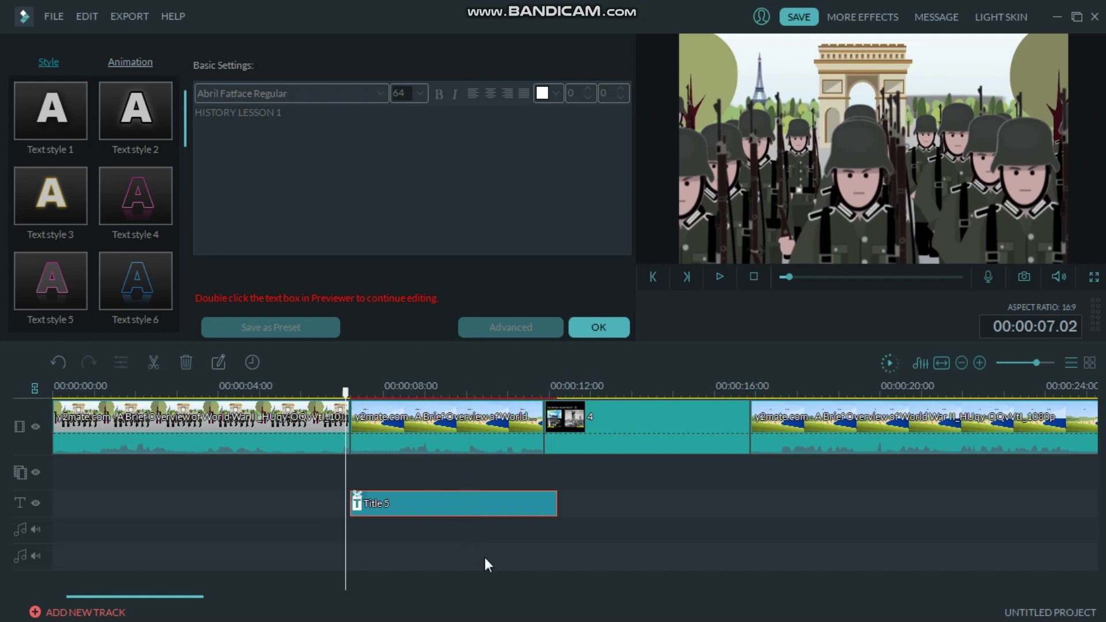
{"action": "scroll", "coordinate": [504, 397], "scroll_direction": "down", "scroll_amount": 1}
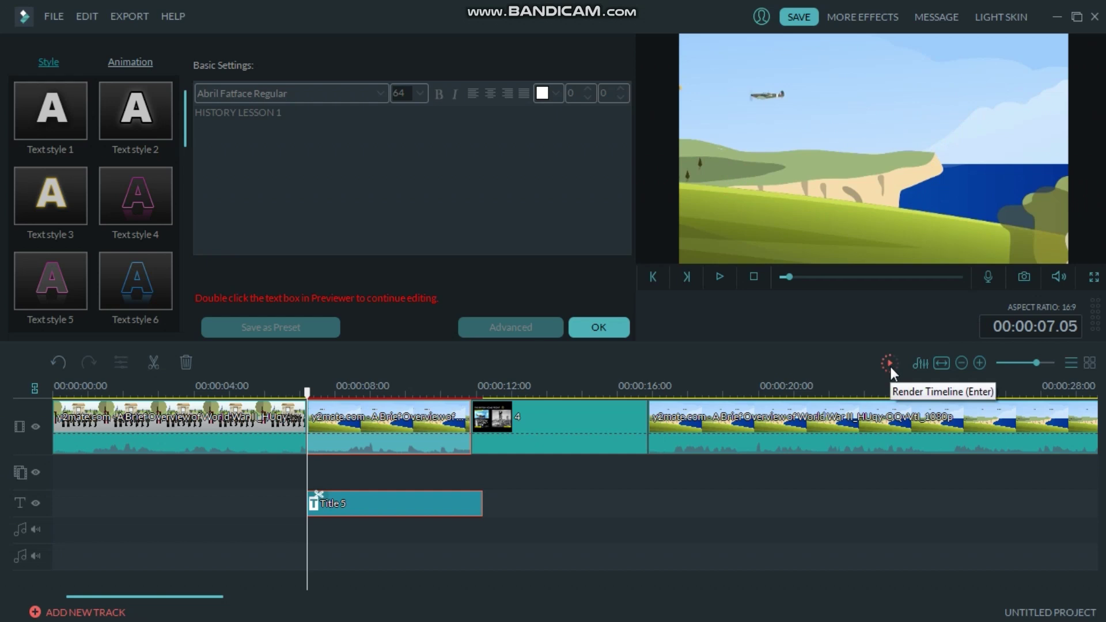
Render the timeline preview, then deselect the clips and play toward the British Home Front slide.
{"action": "left_click", "coordinate": [890, 367]}
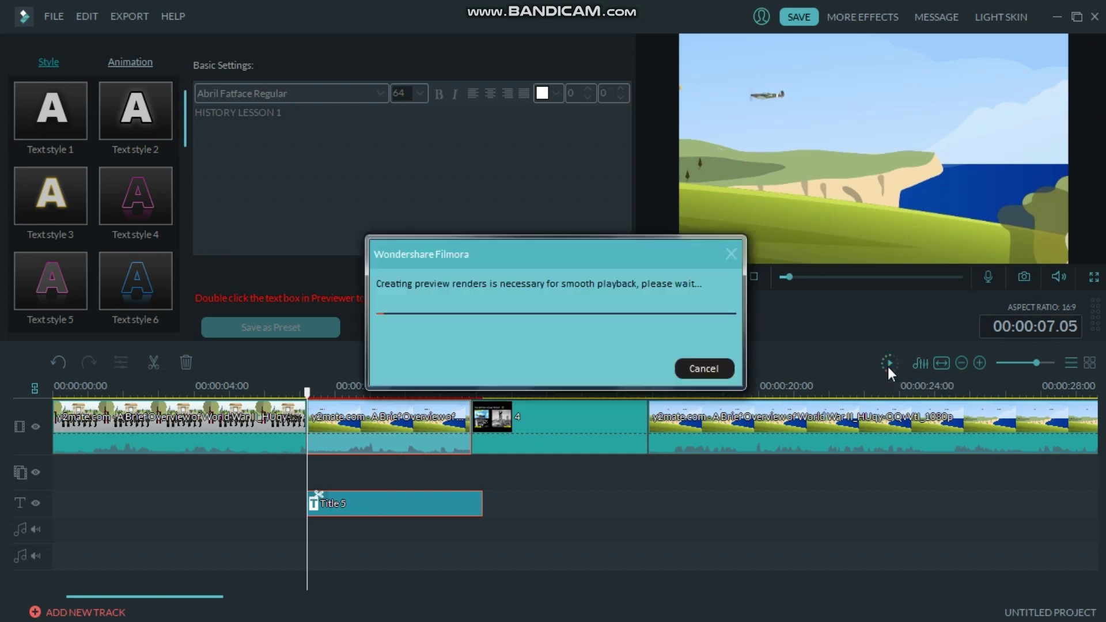
{"action": "left_click", "coordinate": [729, 366]}
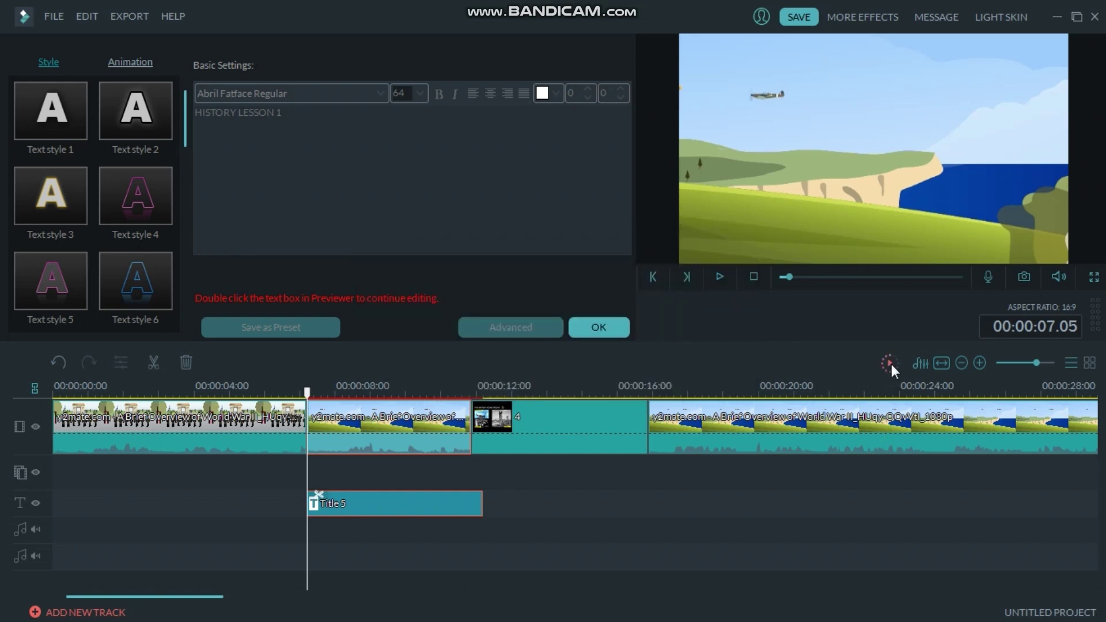
{"action": "left_click", "coordinate": [890, 364]}
{"action": "left_click", "coordinate": [890, 363]}
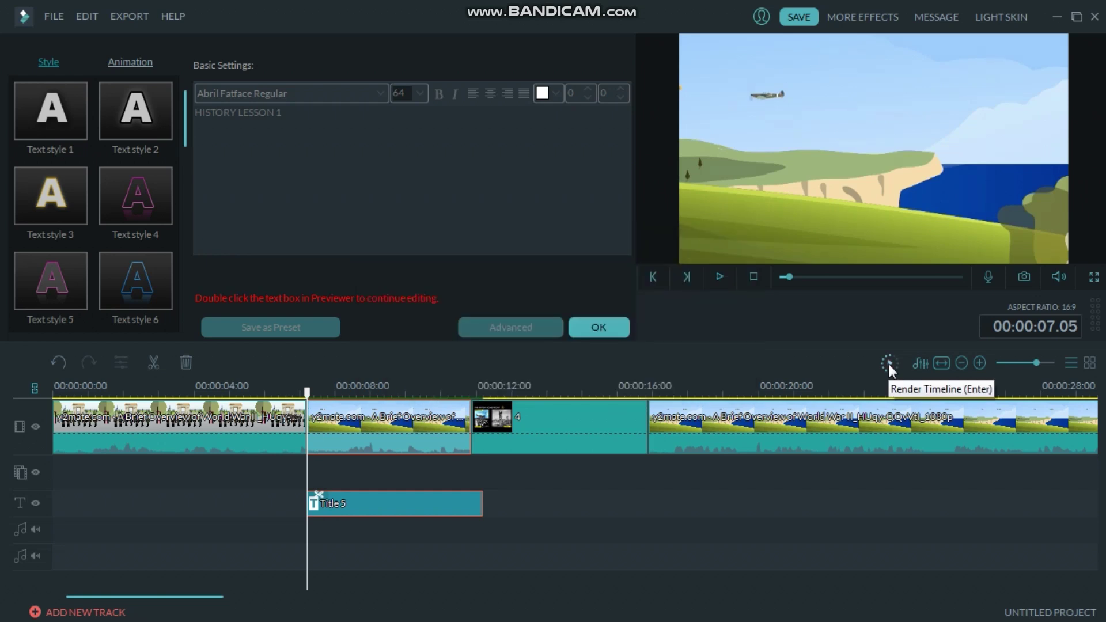
{"action": "left_click", "coordinate": [628, 496]}
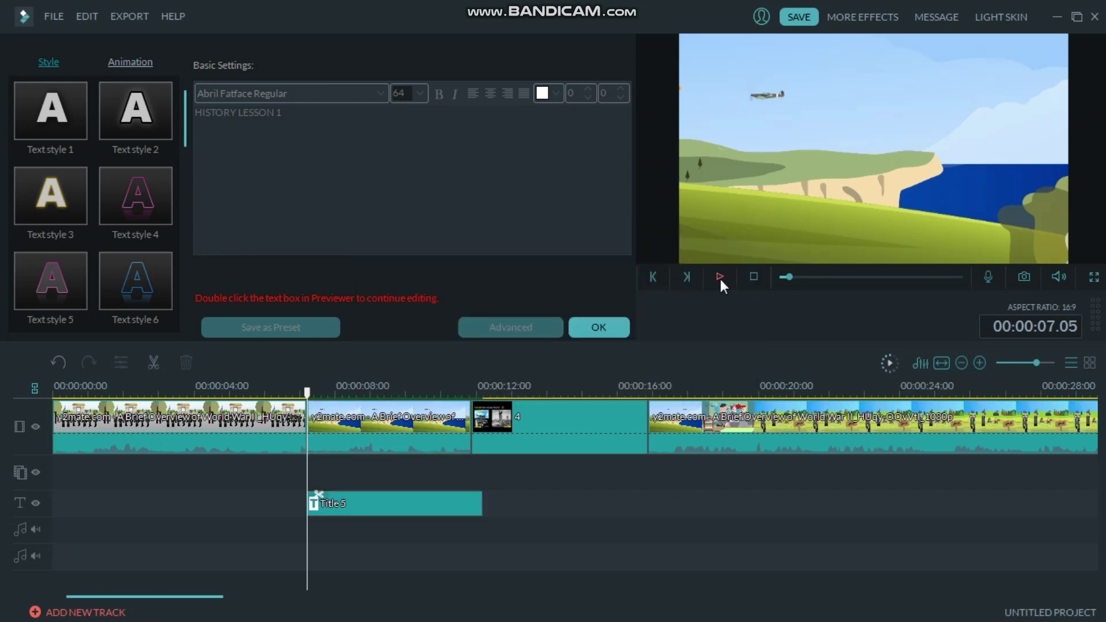
{"action": "left_click", "coordinate": [720, 277]}
Stop playback and put the playhead on the opening title clip.
{"action": "left_click", "coordinate": [721, 278]}
{"action": "left_click", "coordinate": [311, 392]}
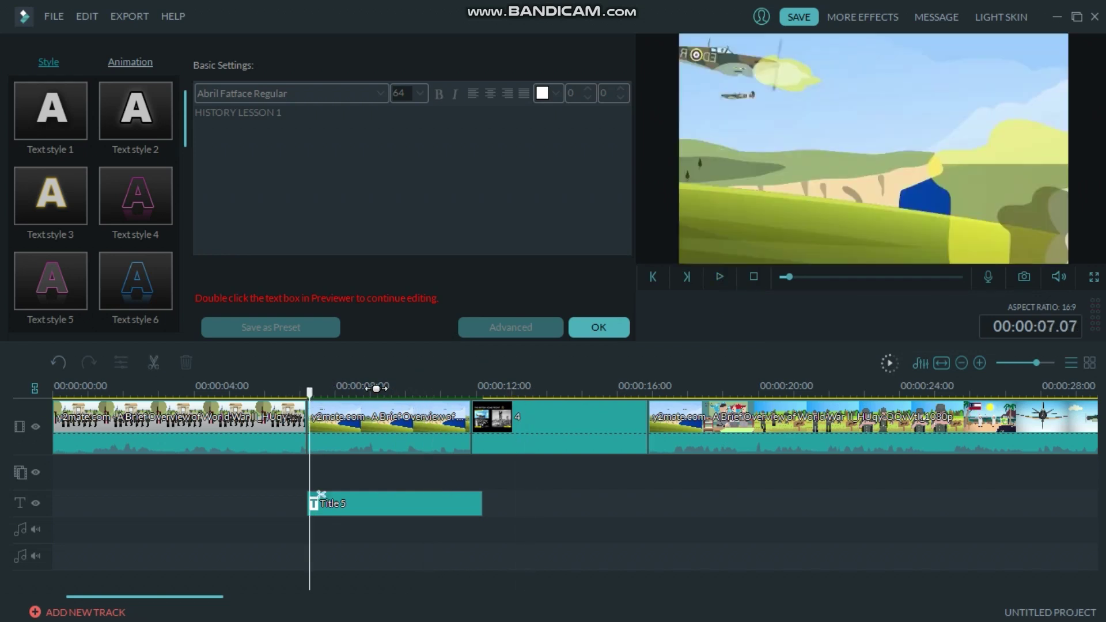
{"action": "left_click", "coordinate": [376, 391]}
Change the Title 5 text to HISTORY CLASS 1 and scrub the preview past the title.
{"action": "double_click", "coordinate": [443, 430]}
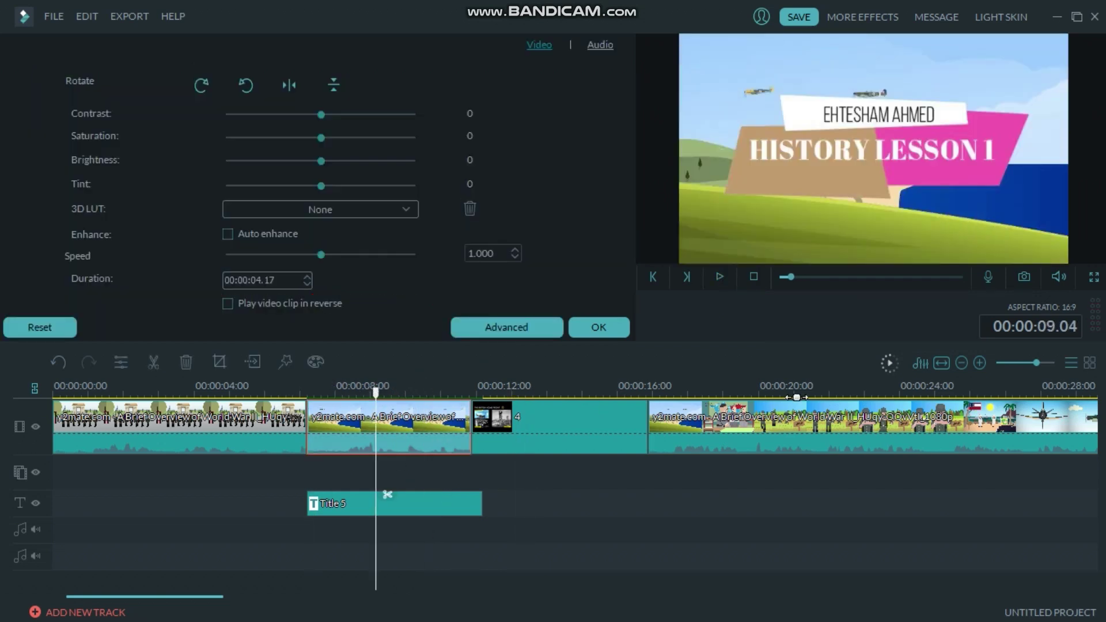
{"action": "double_click", "coordinate": [450, 502]}
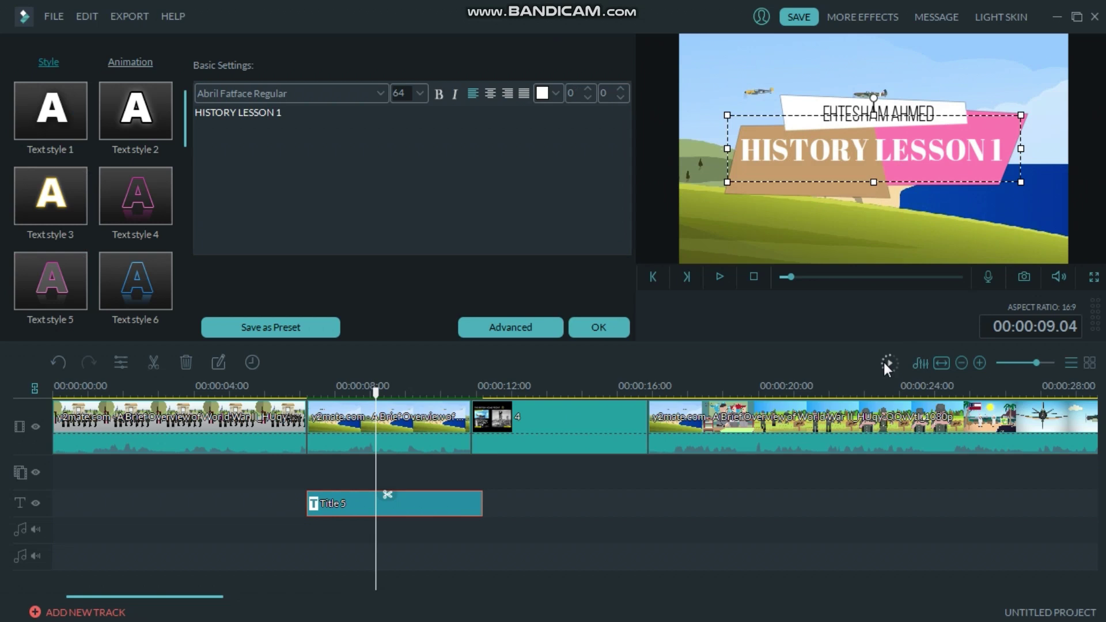
{"action": "left_click", "coordinate": [599, 327]}
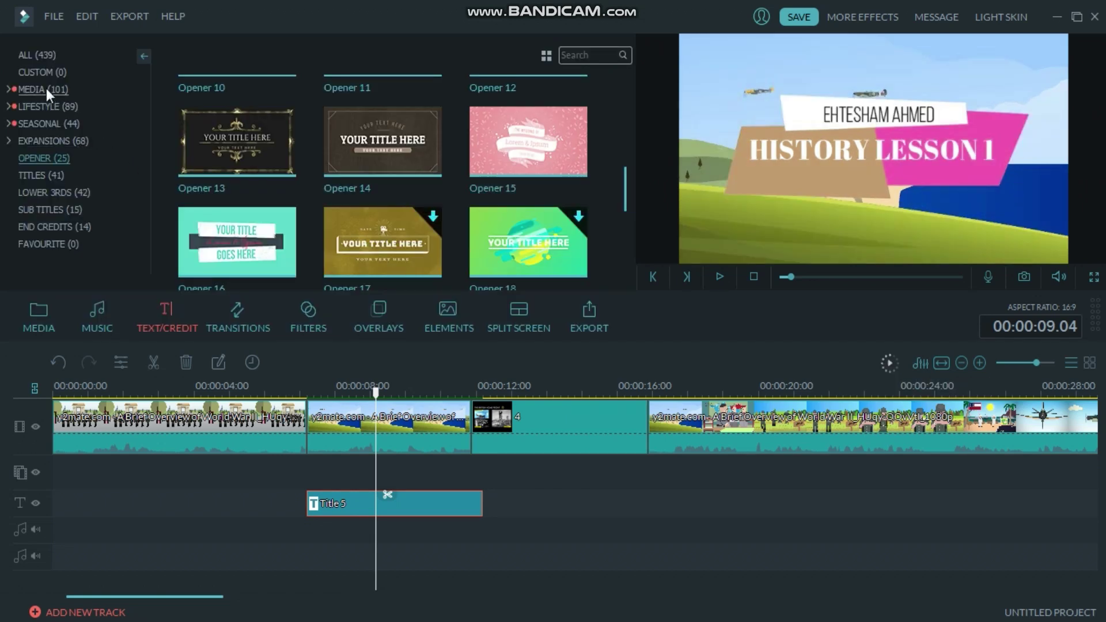
{"action": "left_click", "coordinate": [43, 195]}
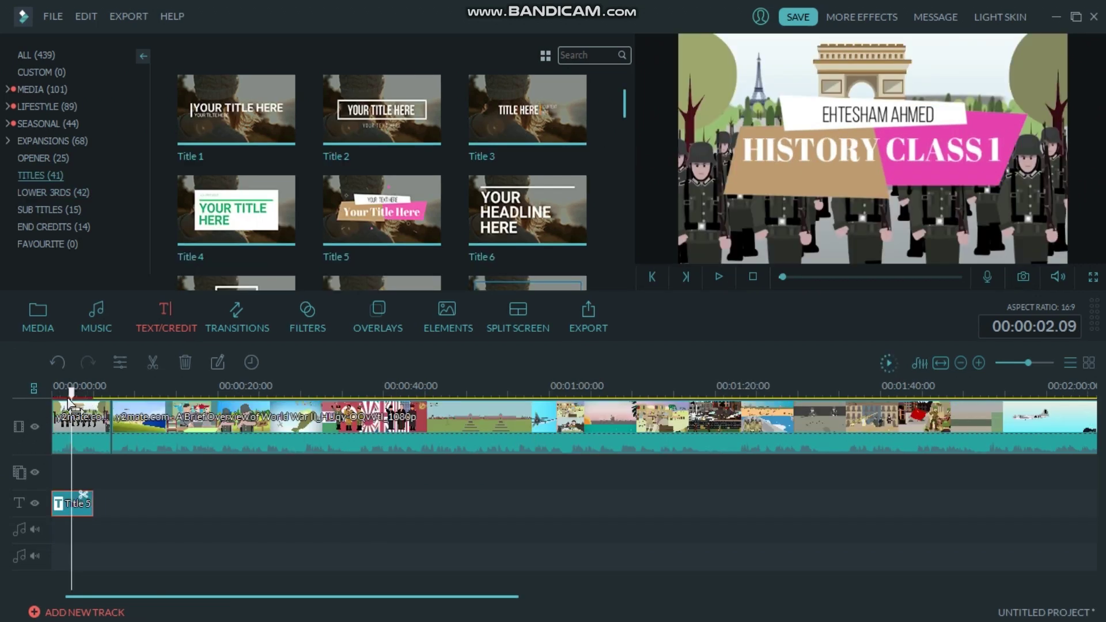
{"action": "left_click_drag", "start_coordinate": [74, 393], "coordinate": [112, 394]}
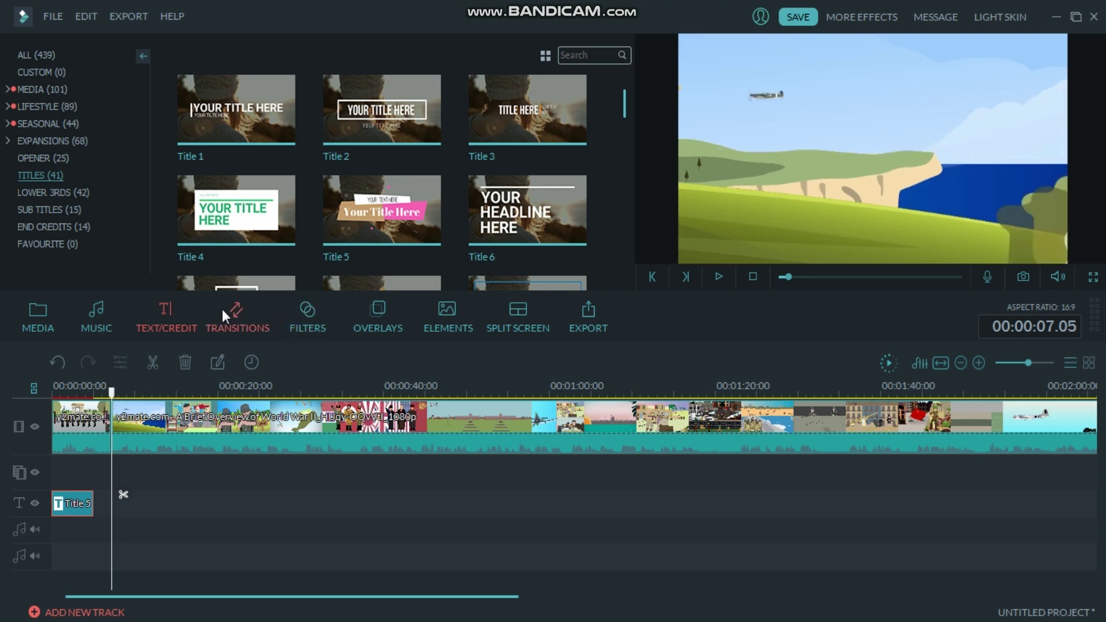
Place a Fade transition at the cut between the first two clips and play it back.
{"action": "left_click", "coordinate": [241, 327]}
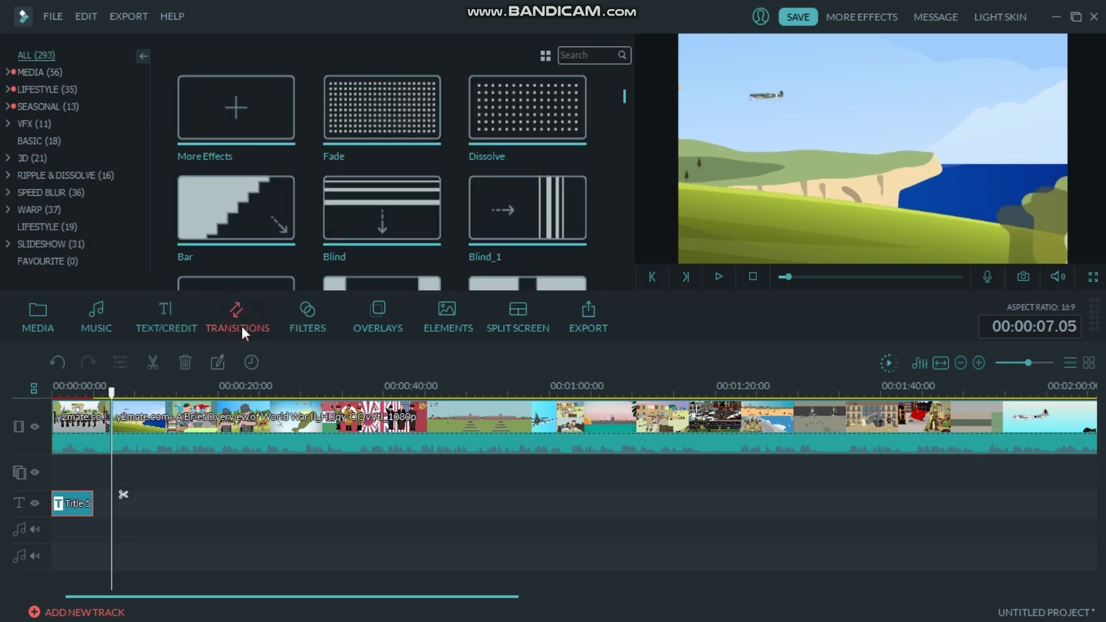
{"action": "left_click", "coordinate": [361, 107]}
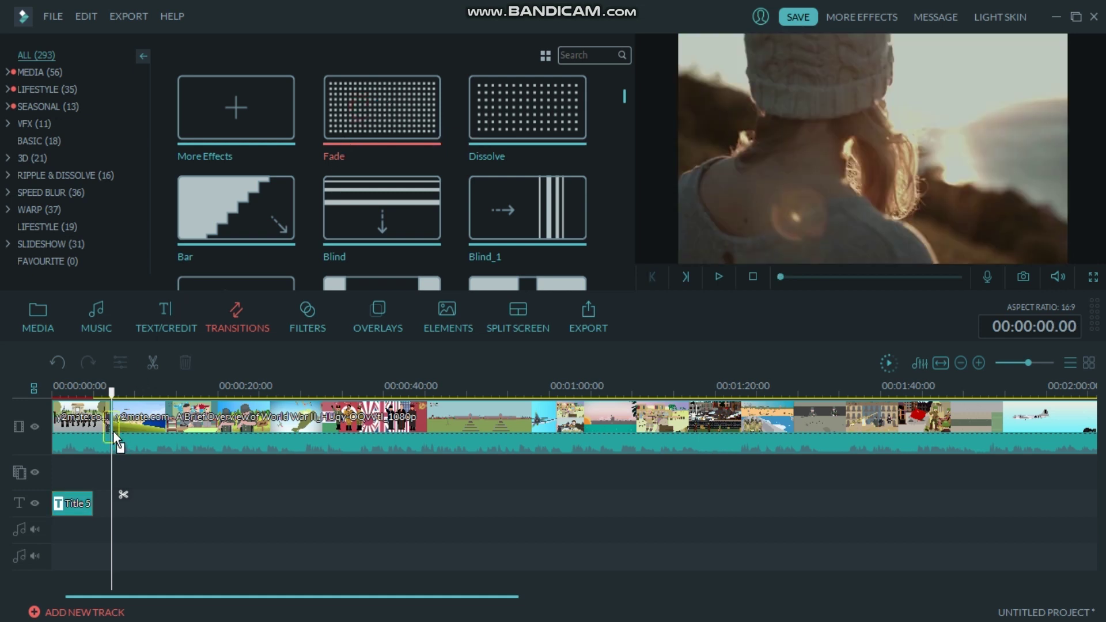
{"action": "left_click_drag", "start_coordinate": [115, 434], "coordinate": [116, 433]}
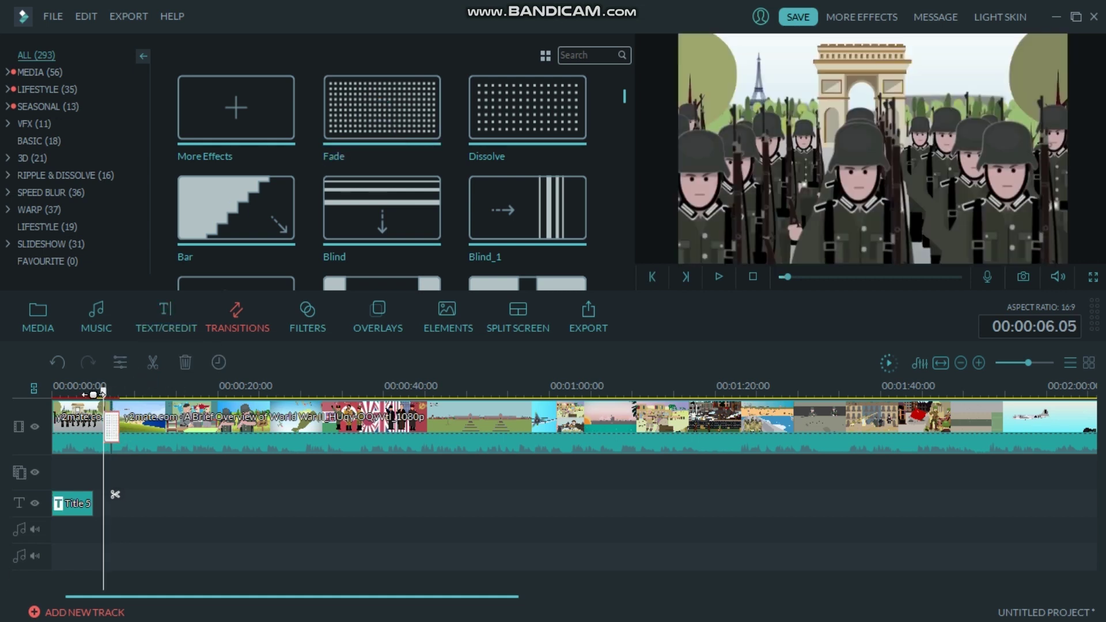
{"action": "key", "text": "space"}
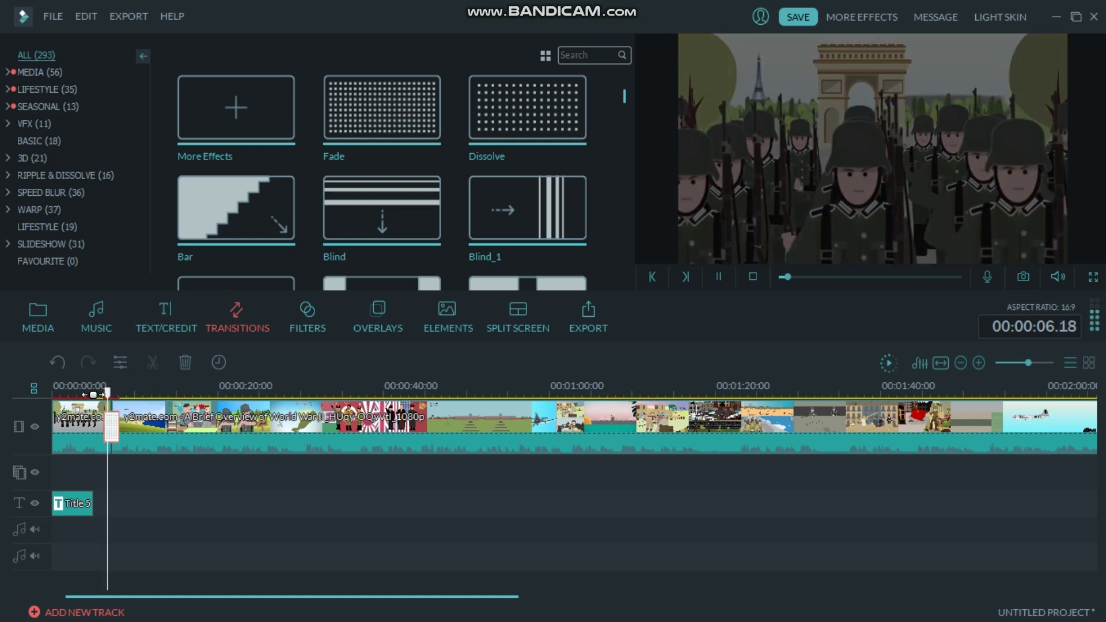
{"action": "key", "text": "space"}
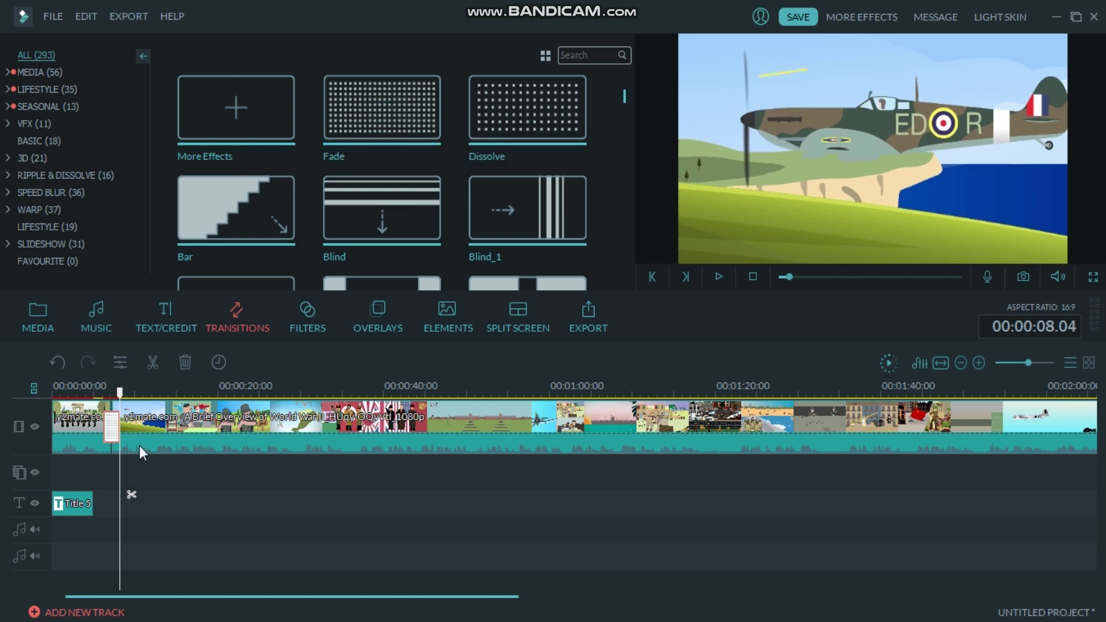
{"action": "left_click", "coordinate": [381, 320]}
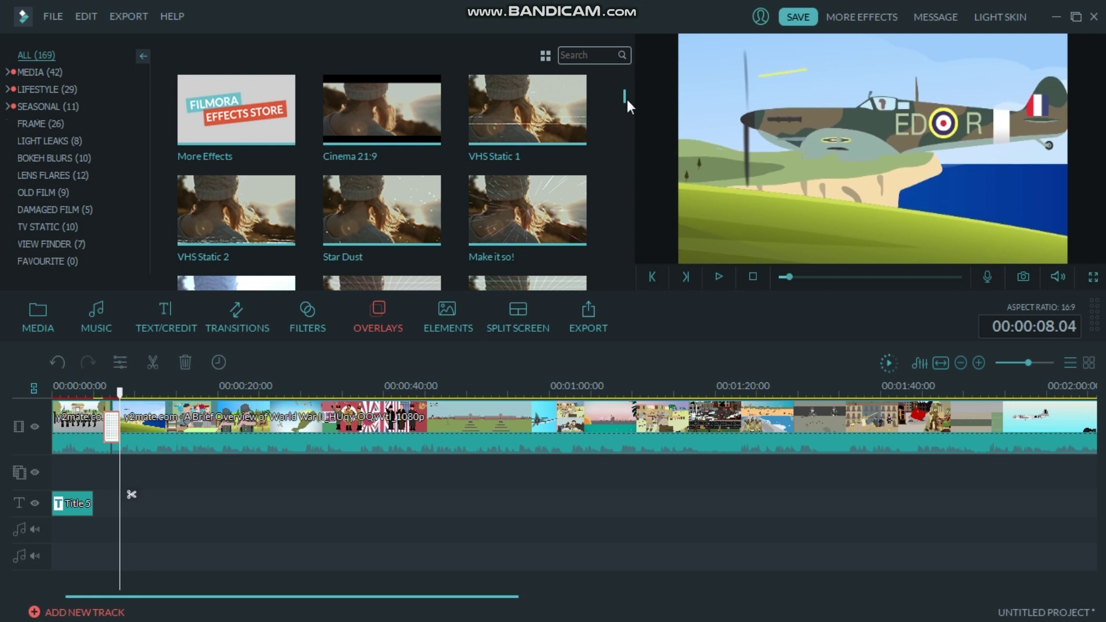
Open the Elements library and scroll down to the Education Science elements.
{"action": "scroll", "coordinate": [627, 99], "scroll_direction": "down", "scroll_amount": 15}
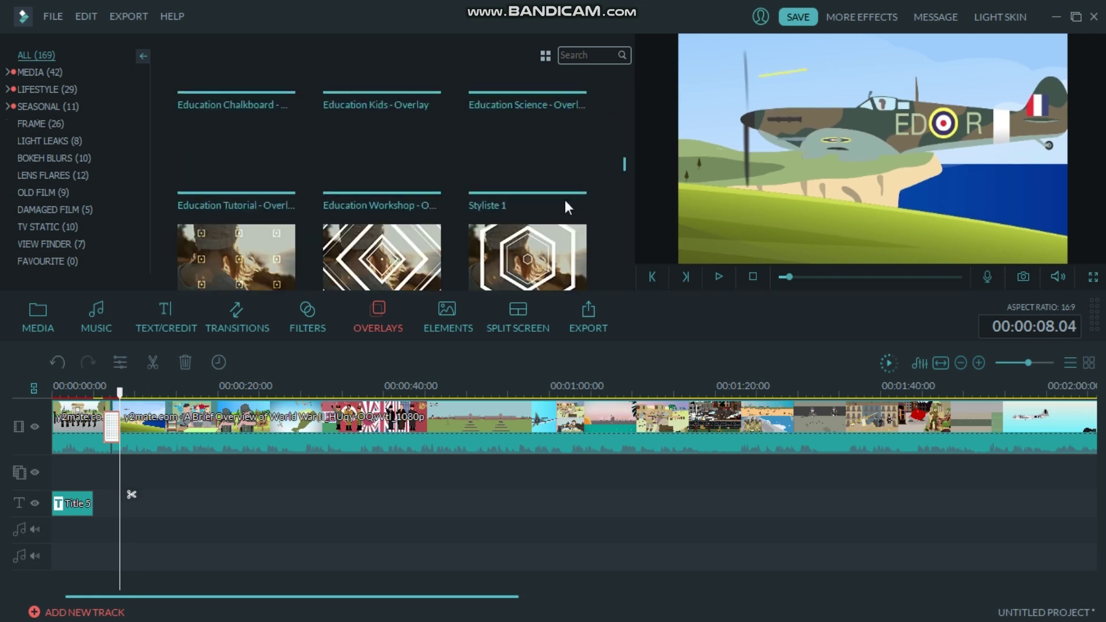
{"action": "left_click", "coordinate": [444, 331]}
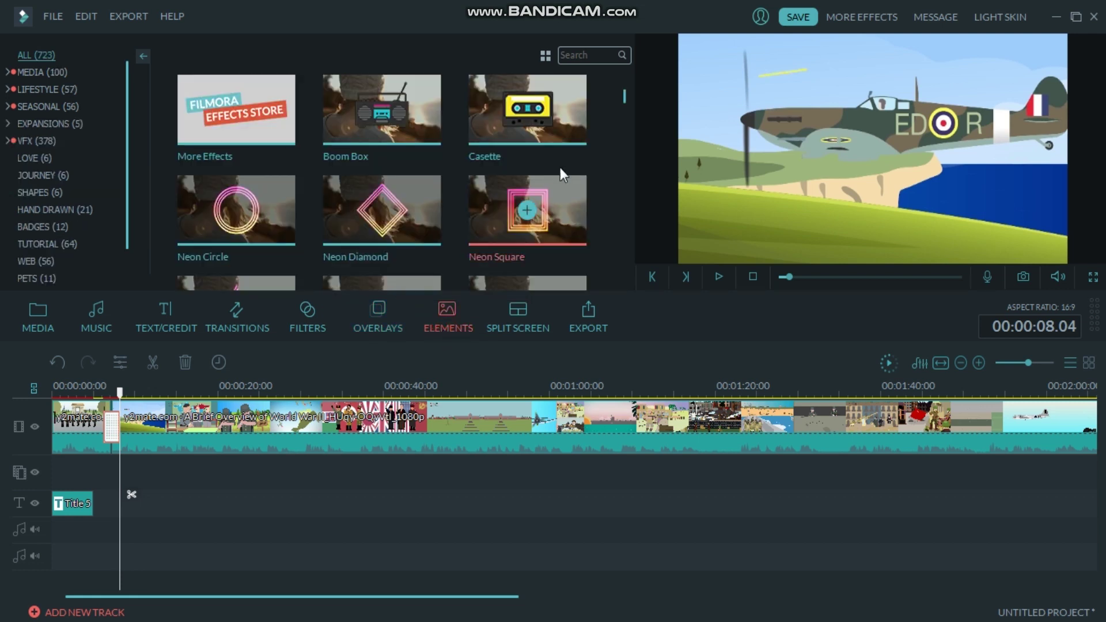
{"action": "left_click_drag", "start_coordinate": [621, 102], "coordinate": [622, 123]}
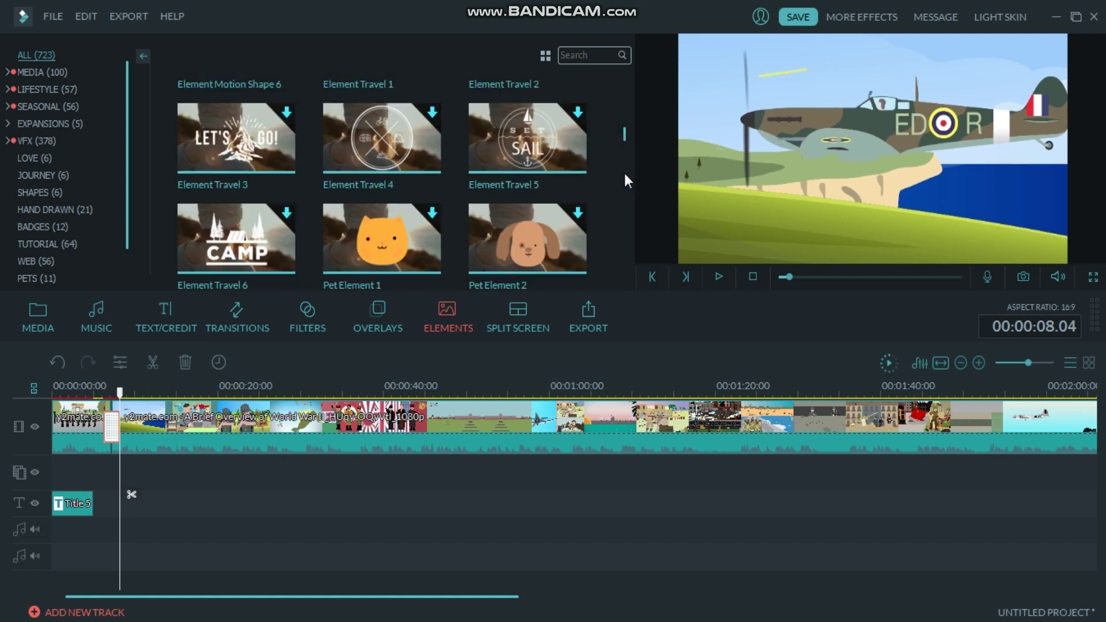
{"action": "scroll", "coordinate": [627, 181], "scroll_direction": "down", "scroll_amount": 2}
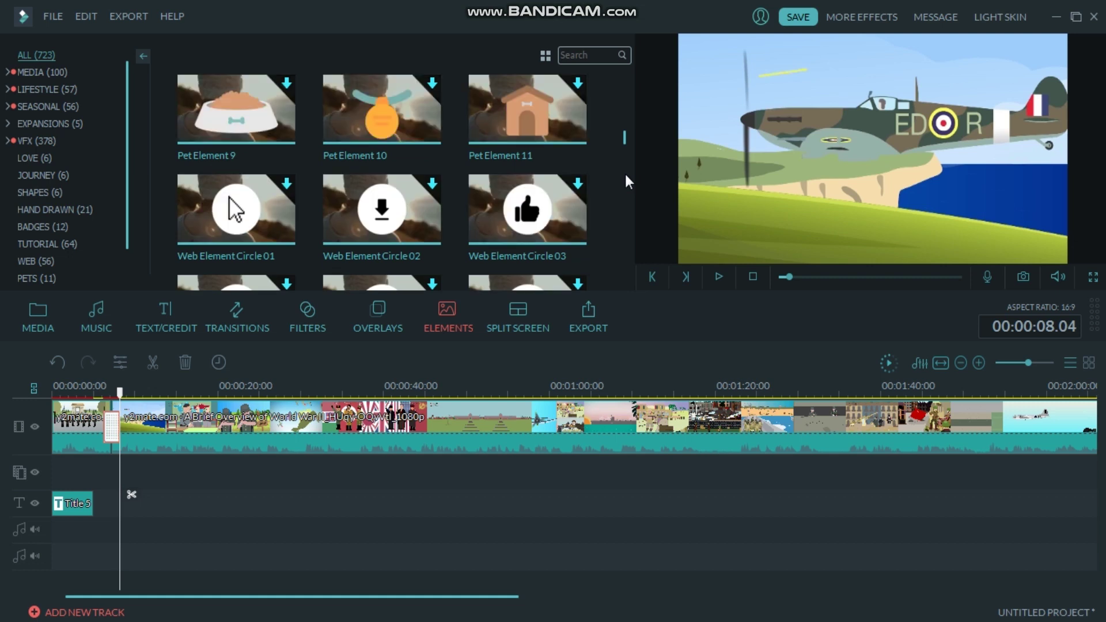
{"action": "scroll", "coordinate": [626, 175], "scroll_direction": "down", "scroll_amount": 5}
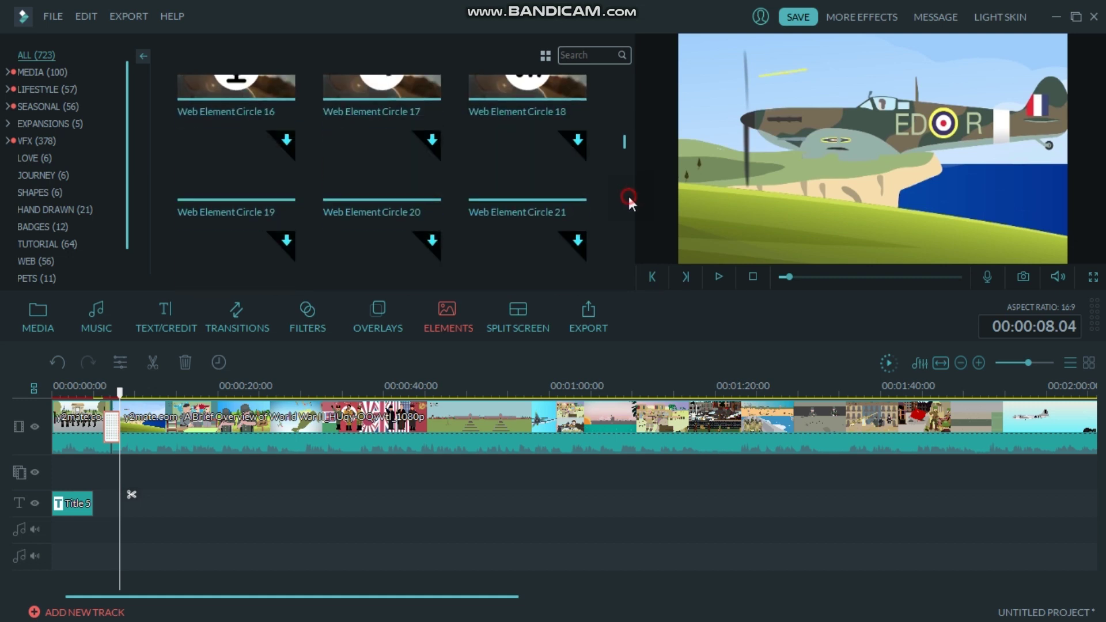
{"action": "scroll", "coordinate": [628, 196], "scroll_direction": "down", "scroll_amount": 5}
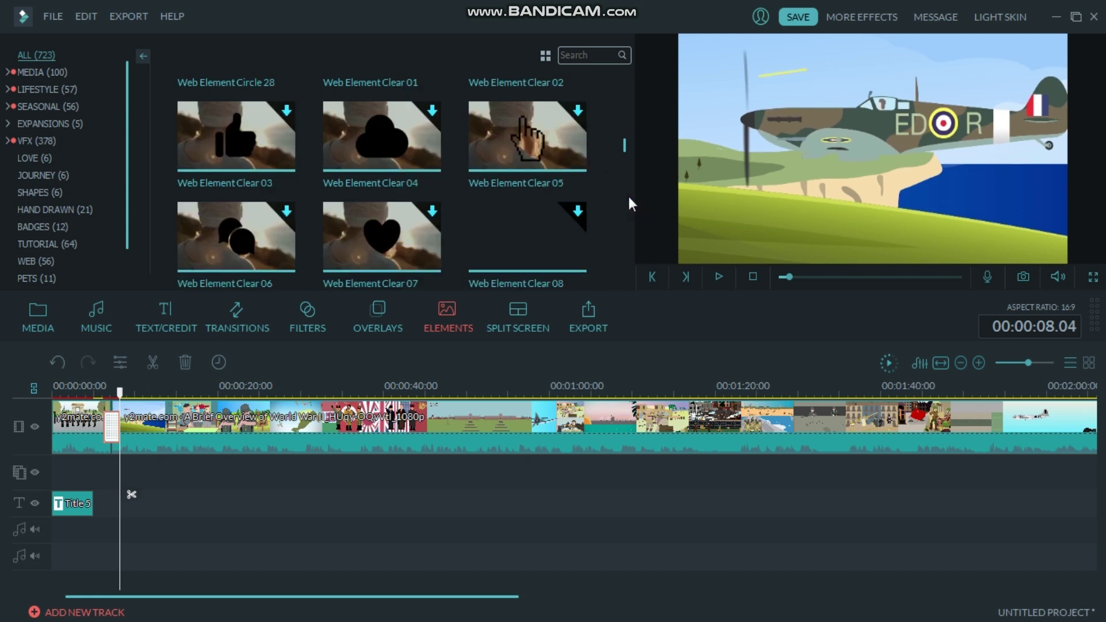
{"action": "scroll", "coordinate": [628, 196], "scroll_direction": "down", "scroll_amount": 10}
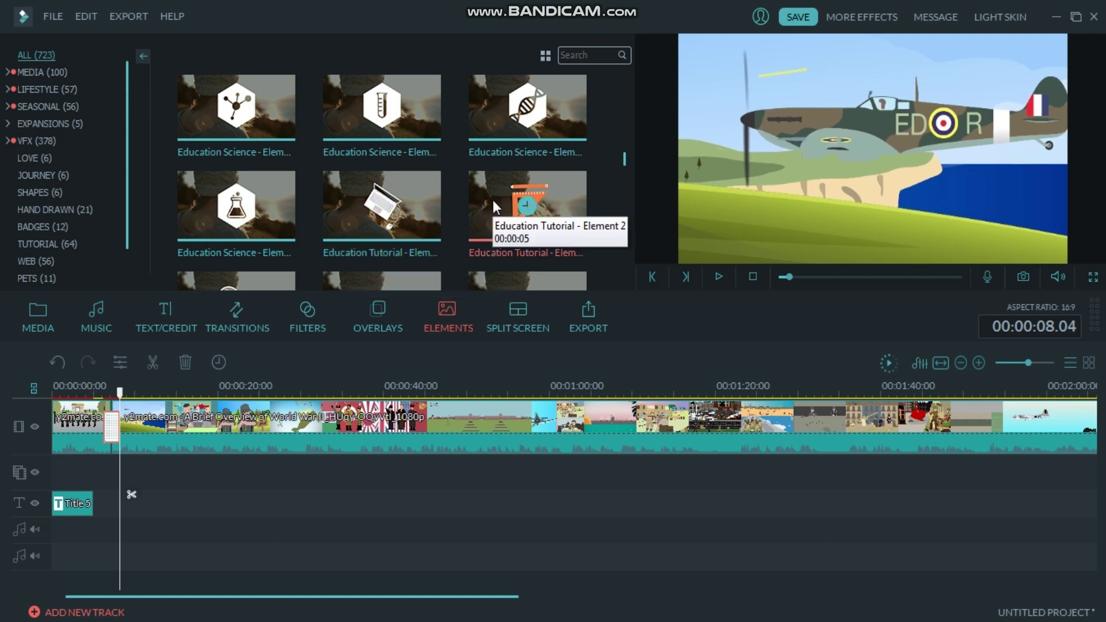
Drag the DNA science element onto the timeline and close the Log in Required prompt.
{"action": "left_click_drag", "start_coordinate": [505, 122], "coordinate": [122, 503]}
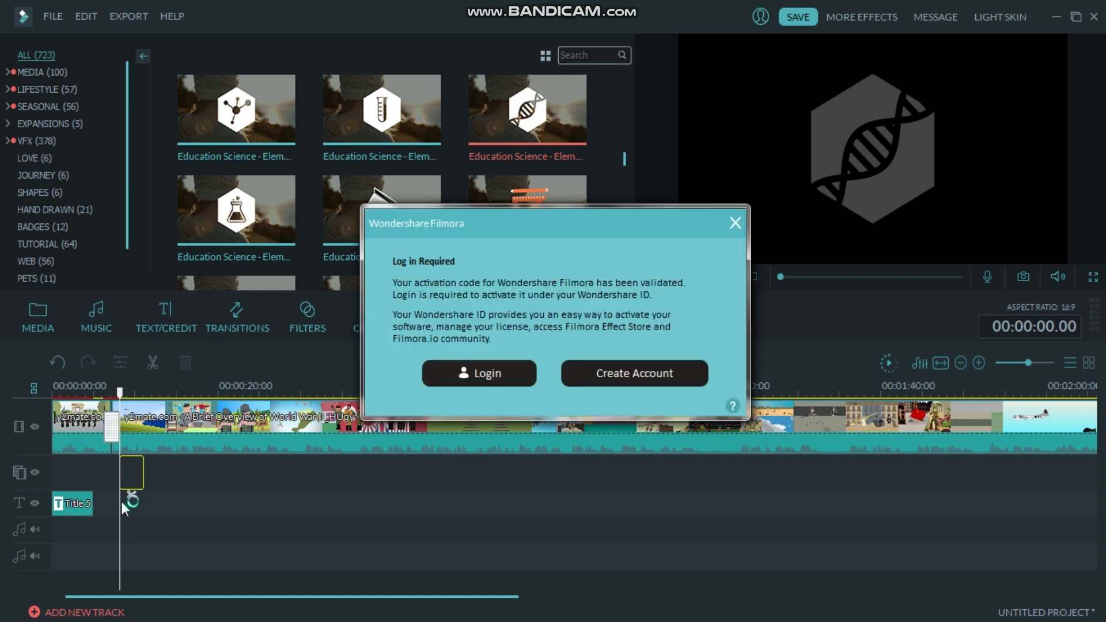
{"action": "left_click", "coordinate": [736, 224]}
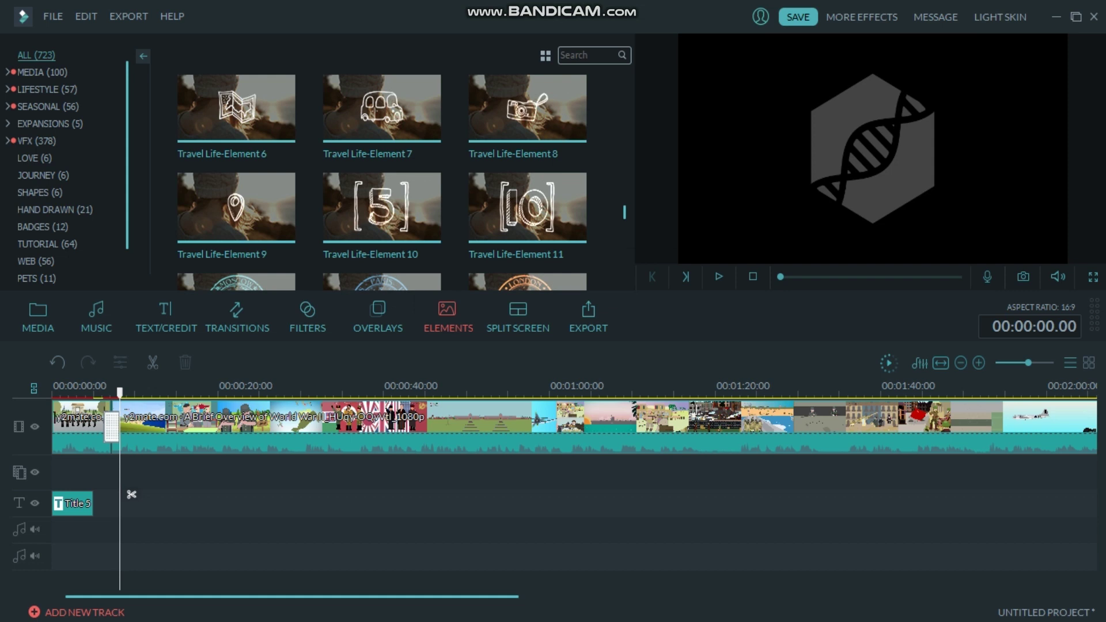
{"action": "key", "text": "alt+Tab"}
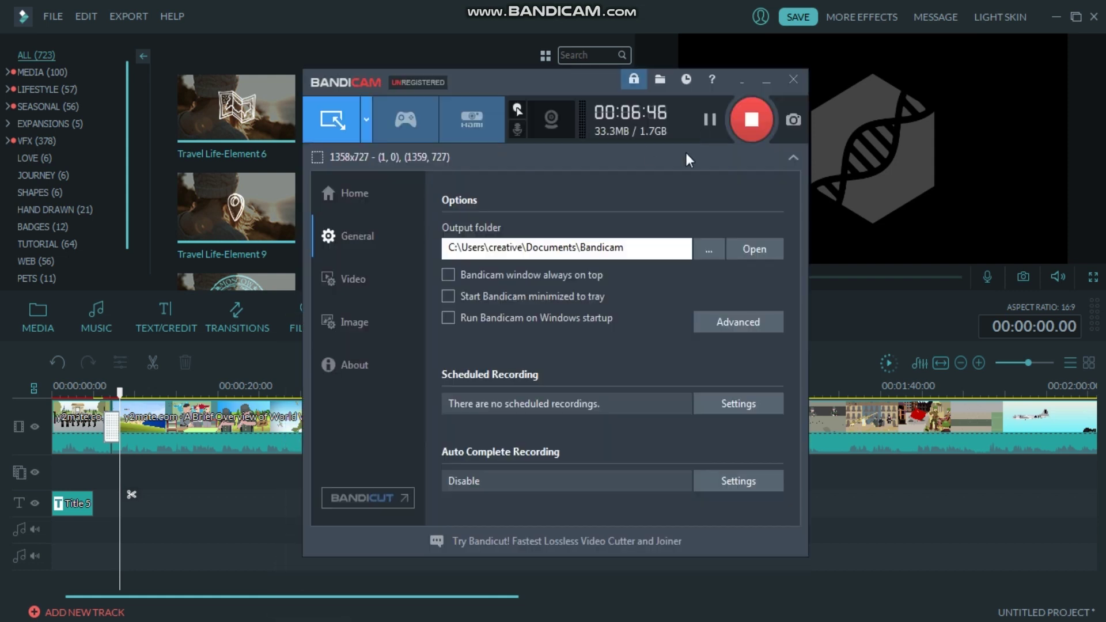
{"action": "left_click", "coordinate": [191, 516]}
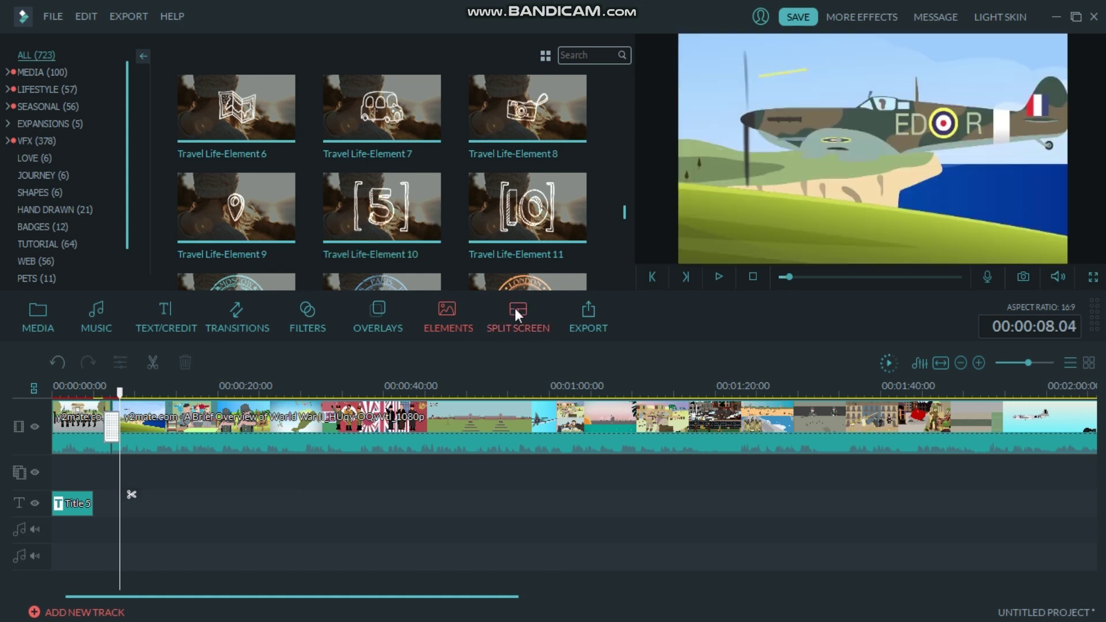
Preview and download 'Garret Bevins - Infinite - Star Dust', then place it on the audio track under the video.
{"action": "left_click", "coordinate": [94, 320]}
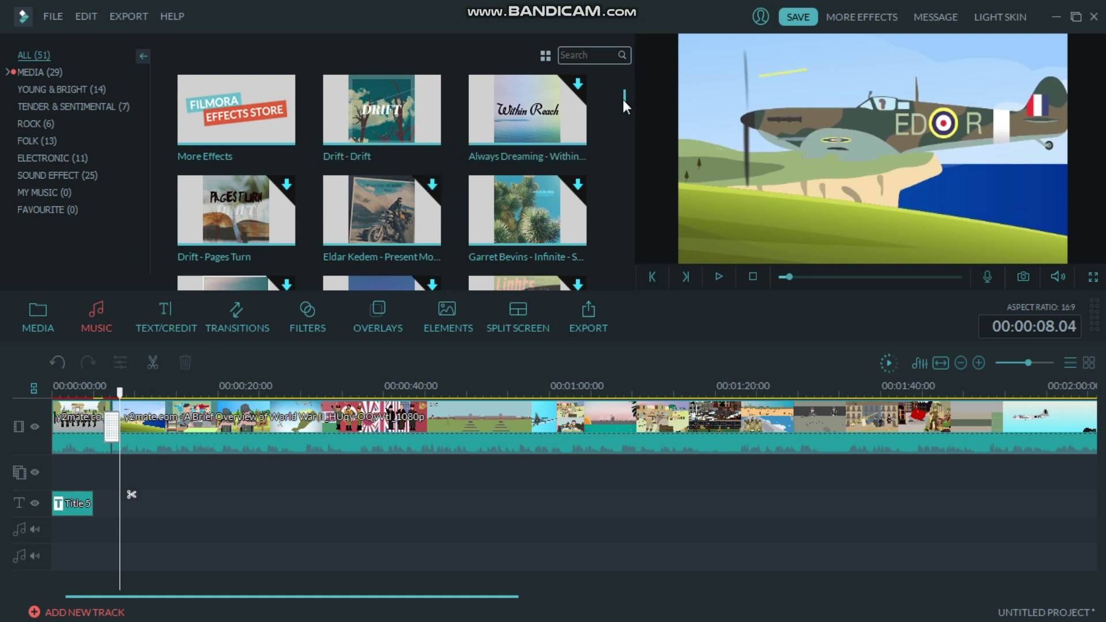
{"action": "left_click_drag", "start_coordinate": [624, 100], "coordinate": [624, 109]}
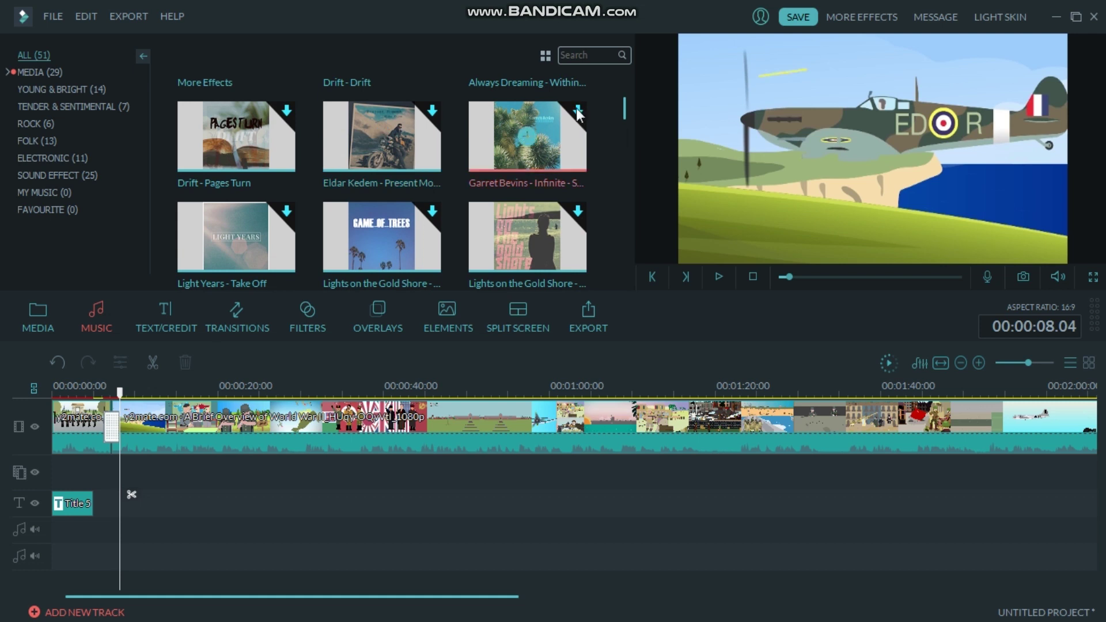
{"action": "left_click", "coordinate": [578, 115]}
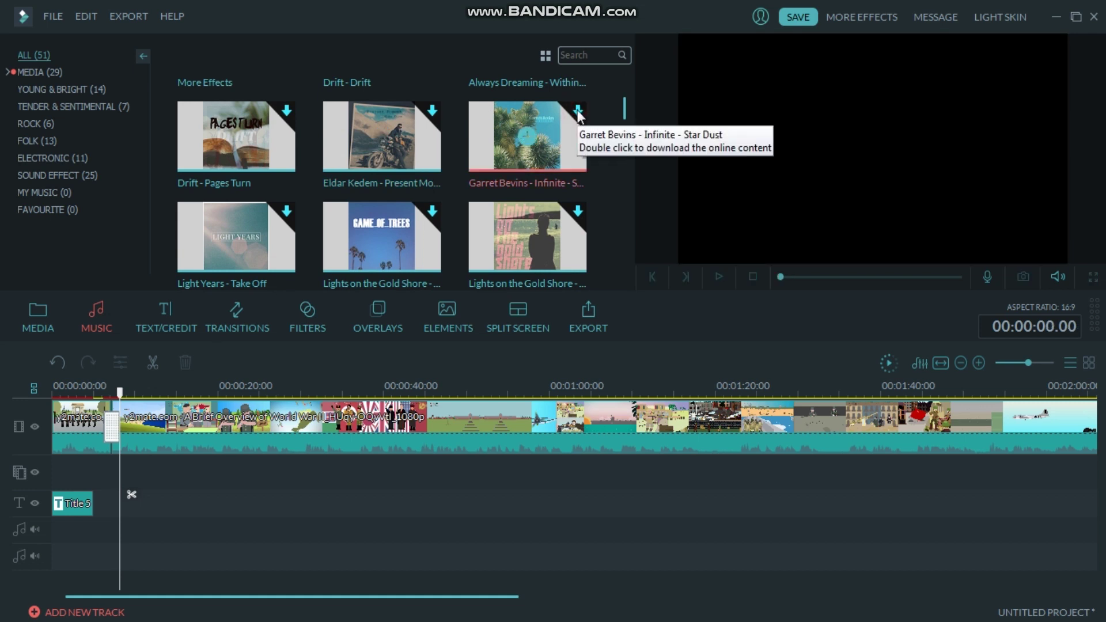
{"action": "double_click", "coordinate": [559, 142]}
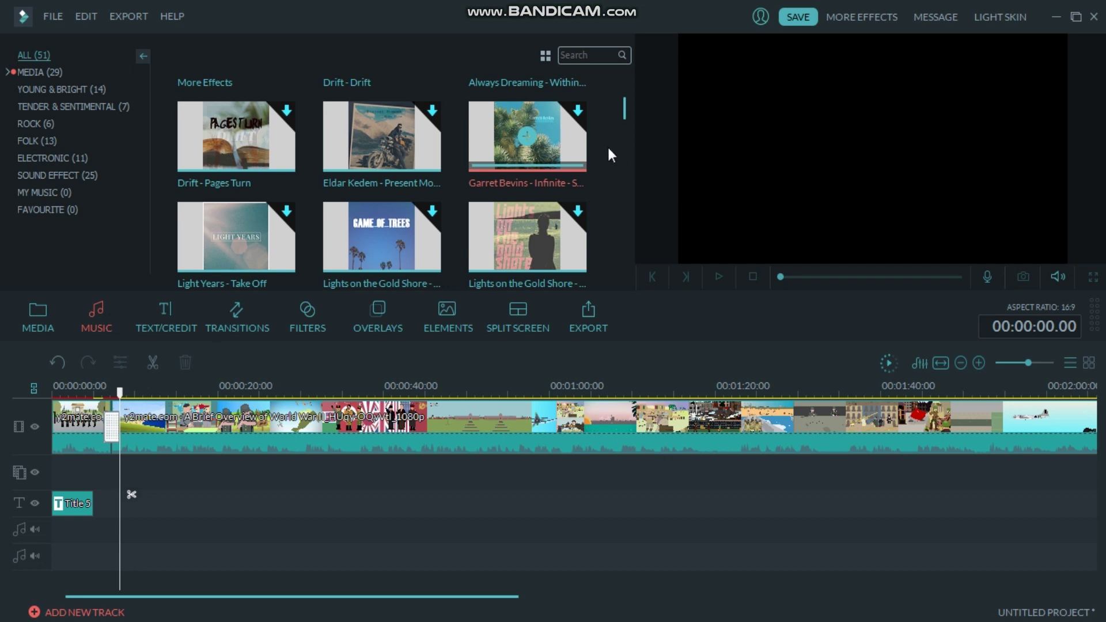
{"action": "left_click", "coordinate": [546, 153]}
{"action": "left_click_drag", "start_coordinate": [574, 144], "coordinate": [57, 538]}
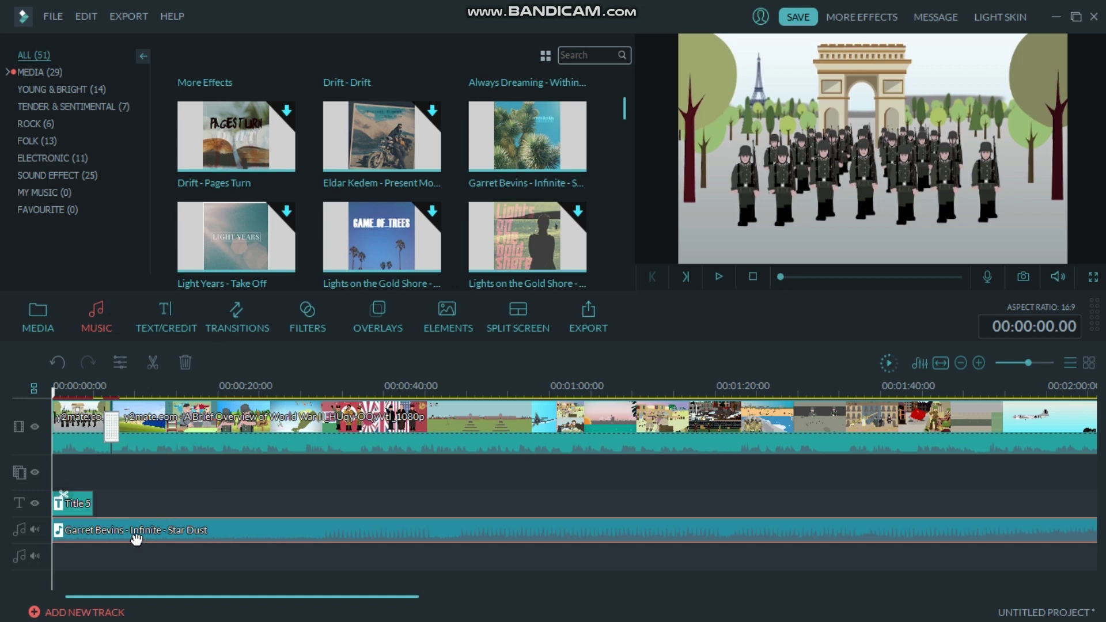
Lower the Star Dust music clip's volume from 100 to about 20 and preview the result.
{"action": "left_click", "coordinate": [719, 273]}
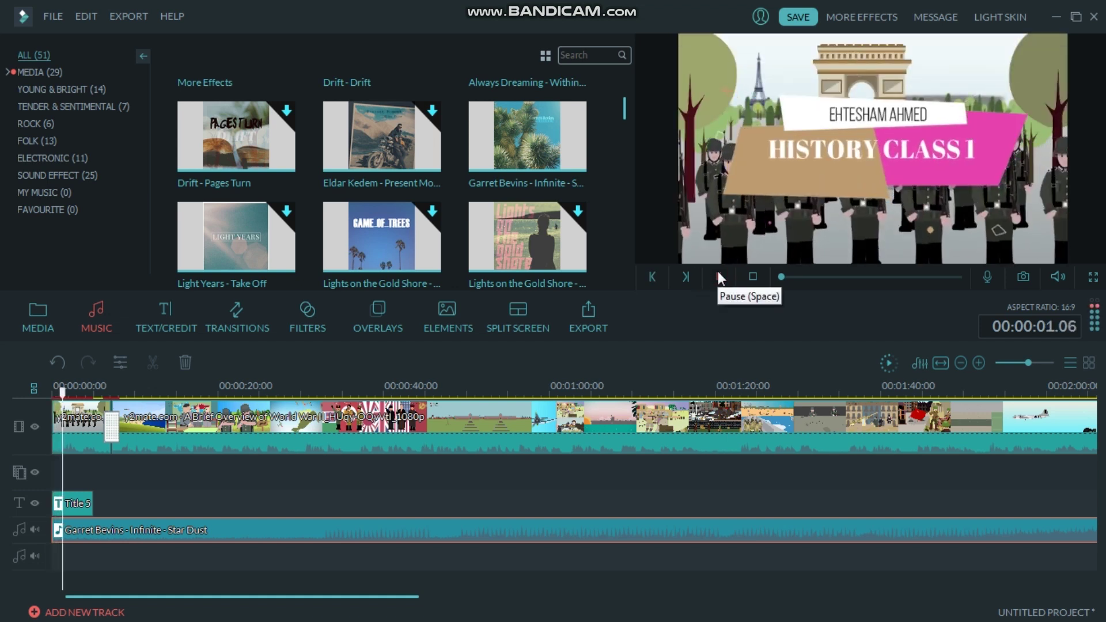
{"action": "left_click", "coordinate": [719, 272]}
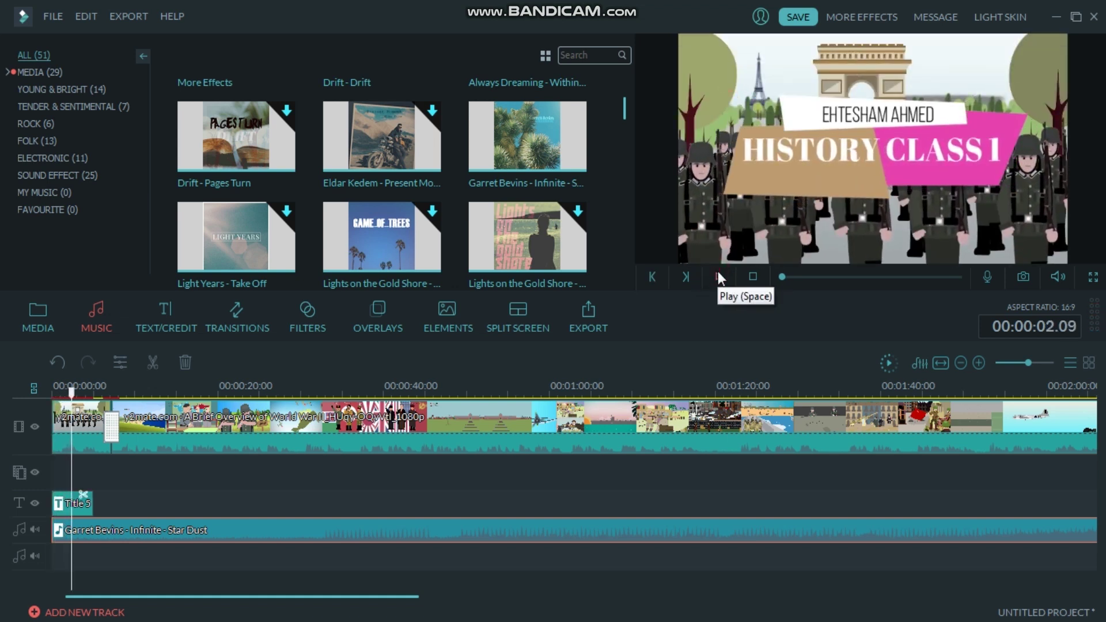
{"action": "double_click", "coordinate": [409, 533]}
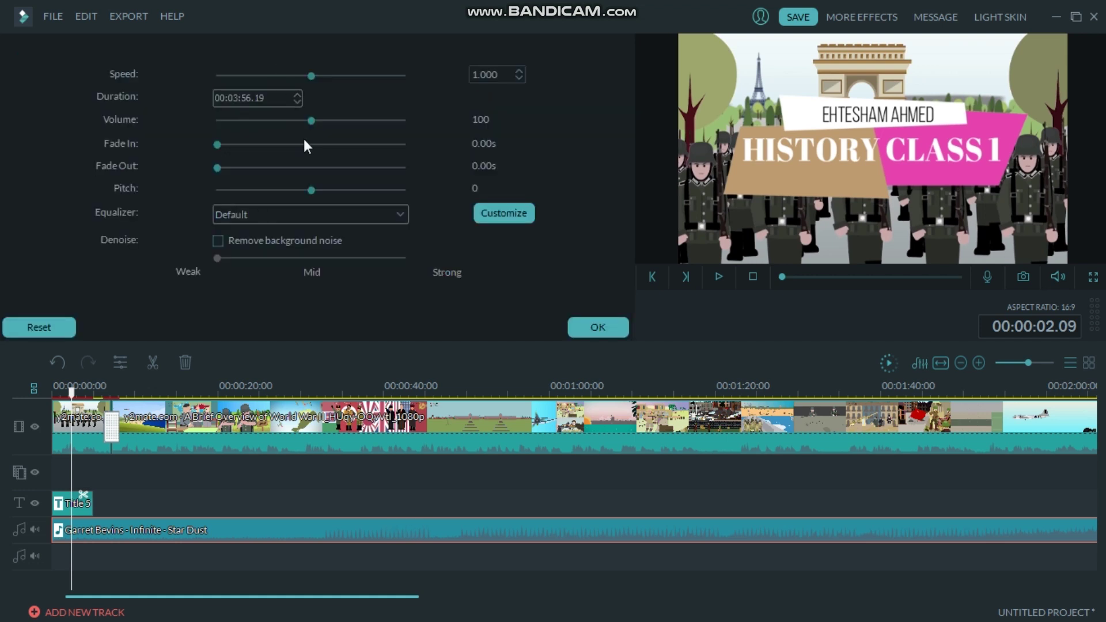
{"action": "left_click_drag", "start_coordinate": [314, 123], "coordinate": [236, 132]}
{"action": "left_click", "coordinate": [591, 326]}
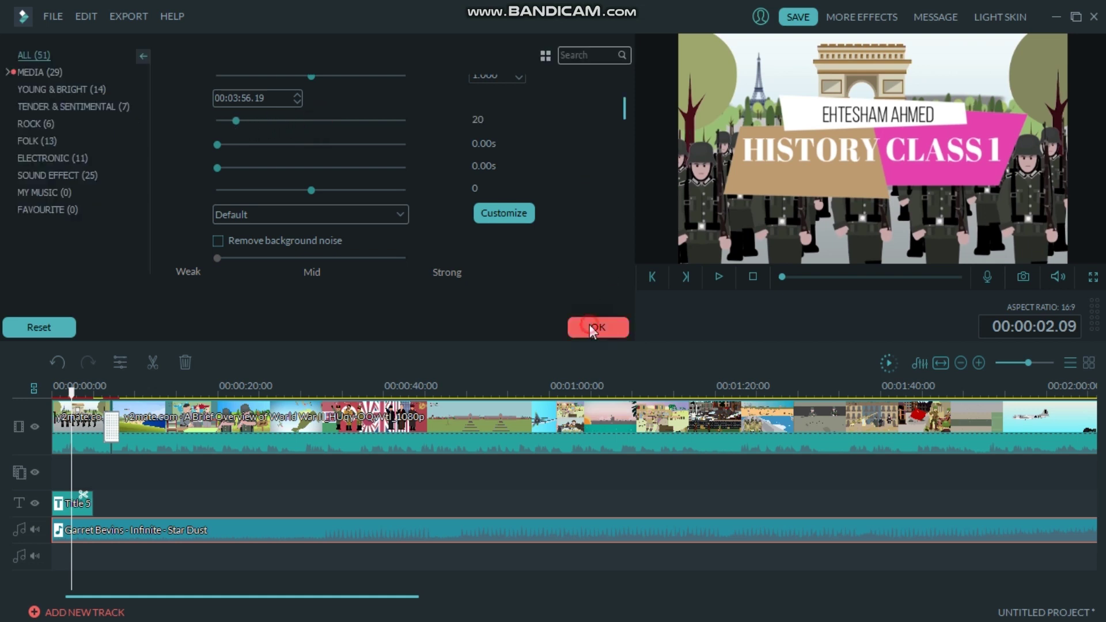
{"action": "left_click", "coordinate": [722, 276]}
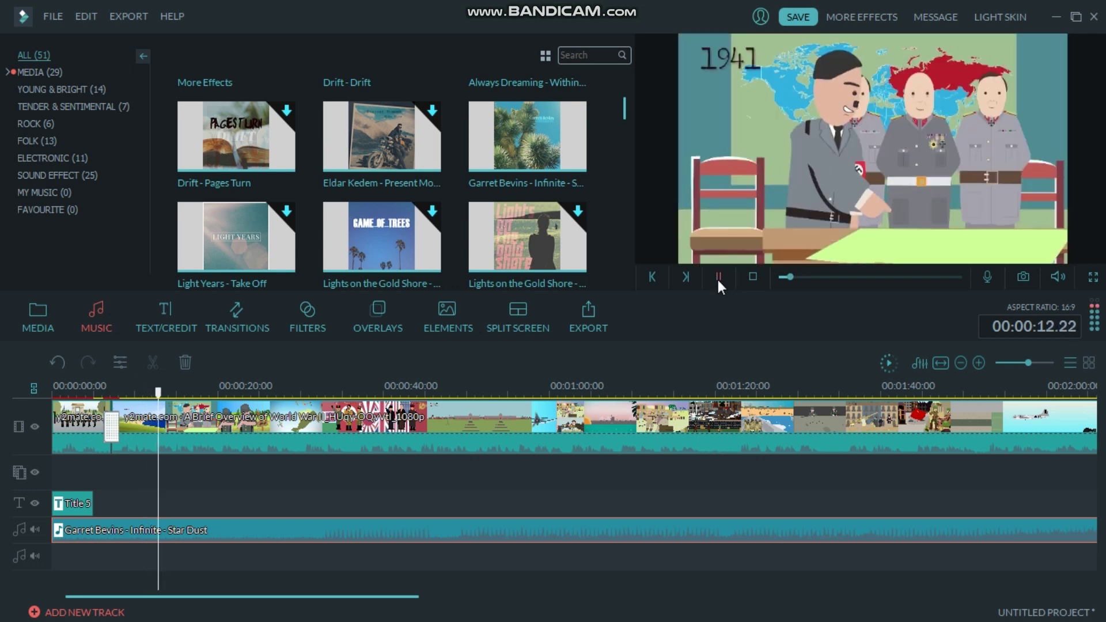
Pause and resume the preview to review the video with the quieter background music.
{"action": "left_click", "coordinate": [718, 279]}
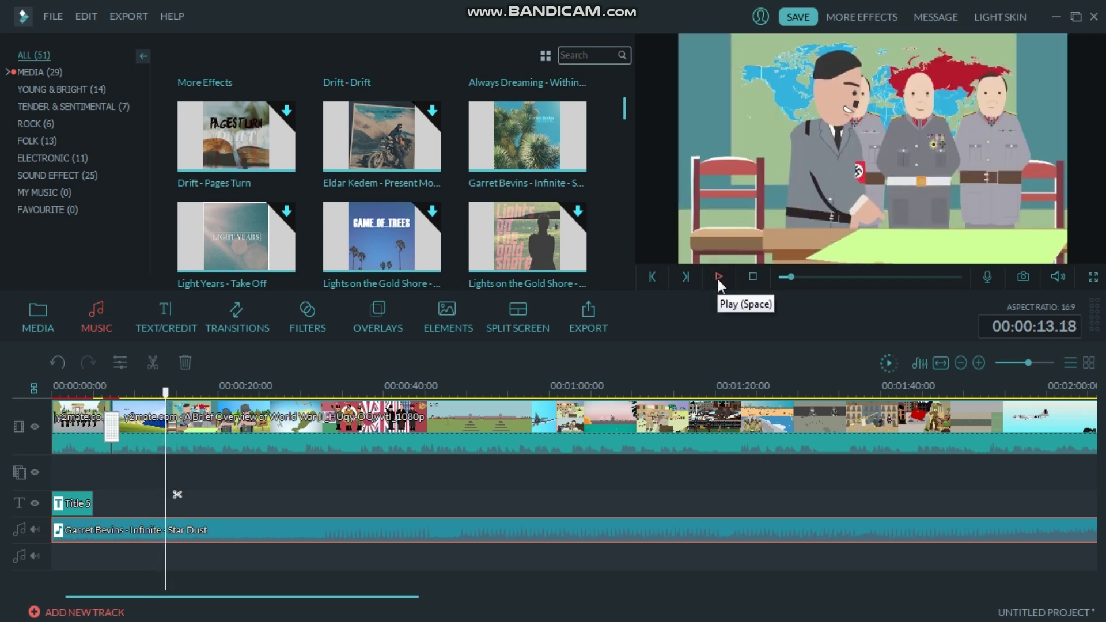
{"action": "left_click", "coordinate": [718, 279]}
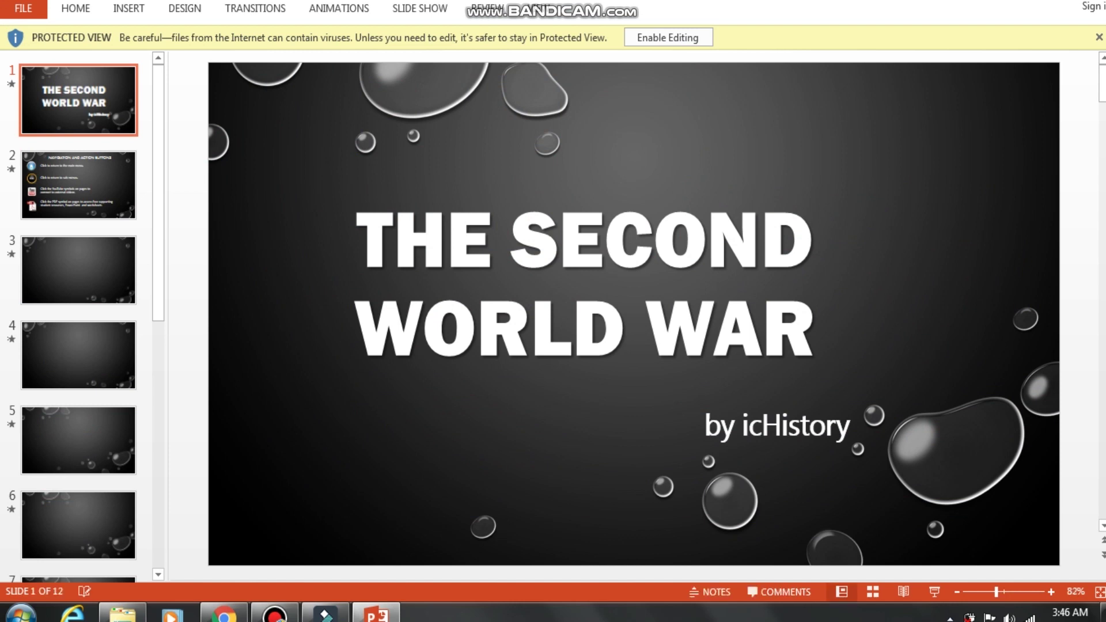
Present slide 4, THE LEGACY OF WW1, full screen and search Windows for PAINT.
{"action": "left_click", "coordinate": [86, 366]}
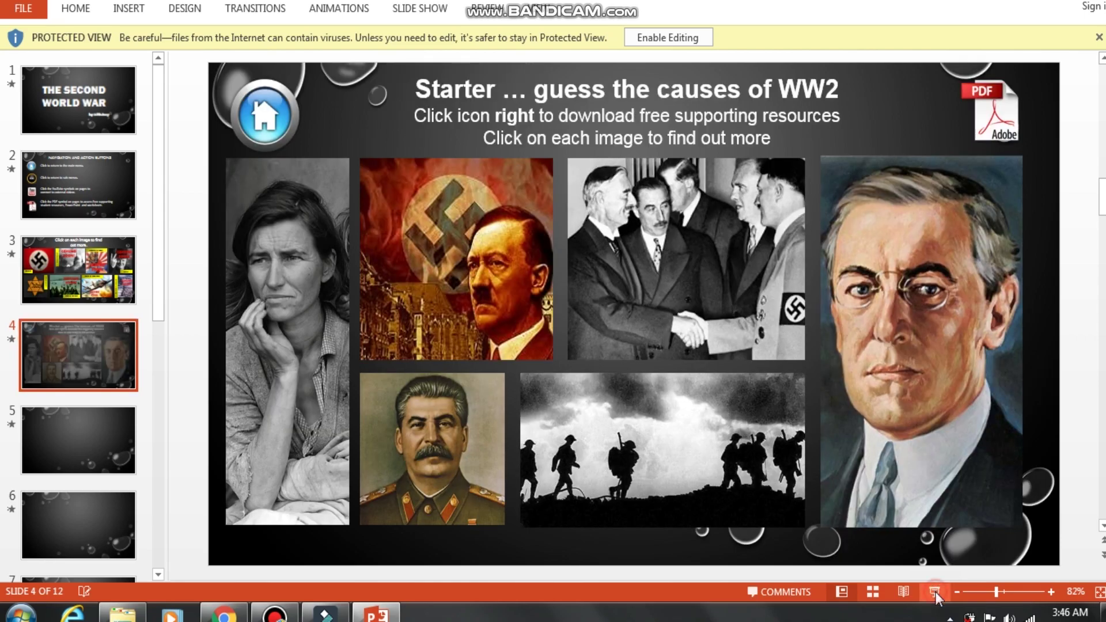
{"action": "left_click", "coordinate": [934, 592]}
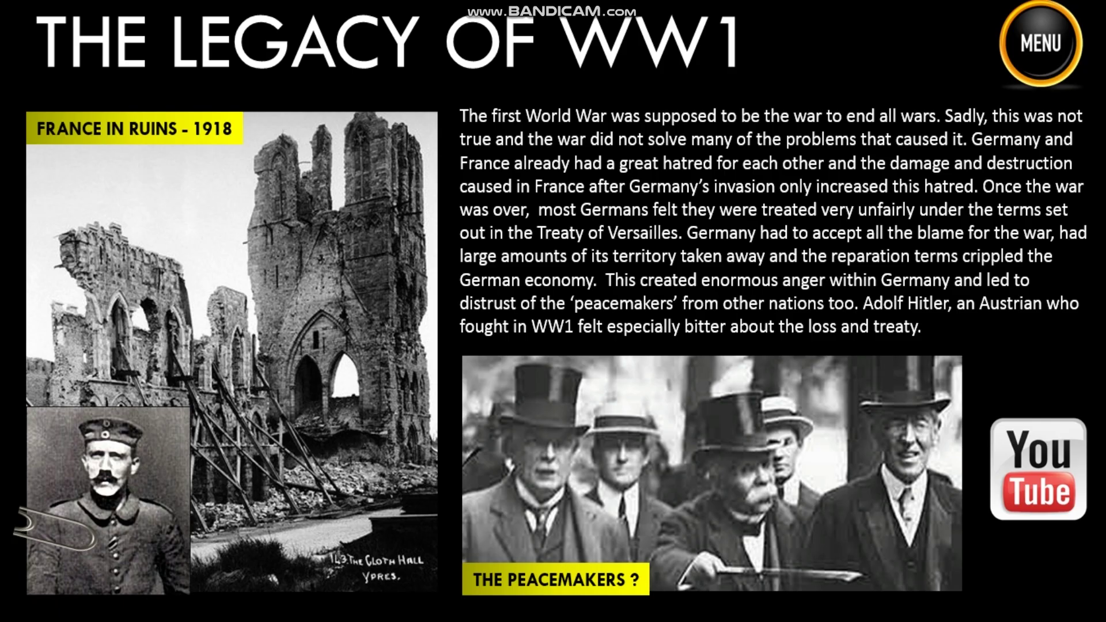
{"action": "key", "text": "super"}
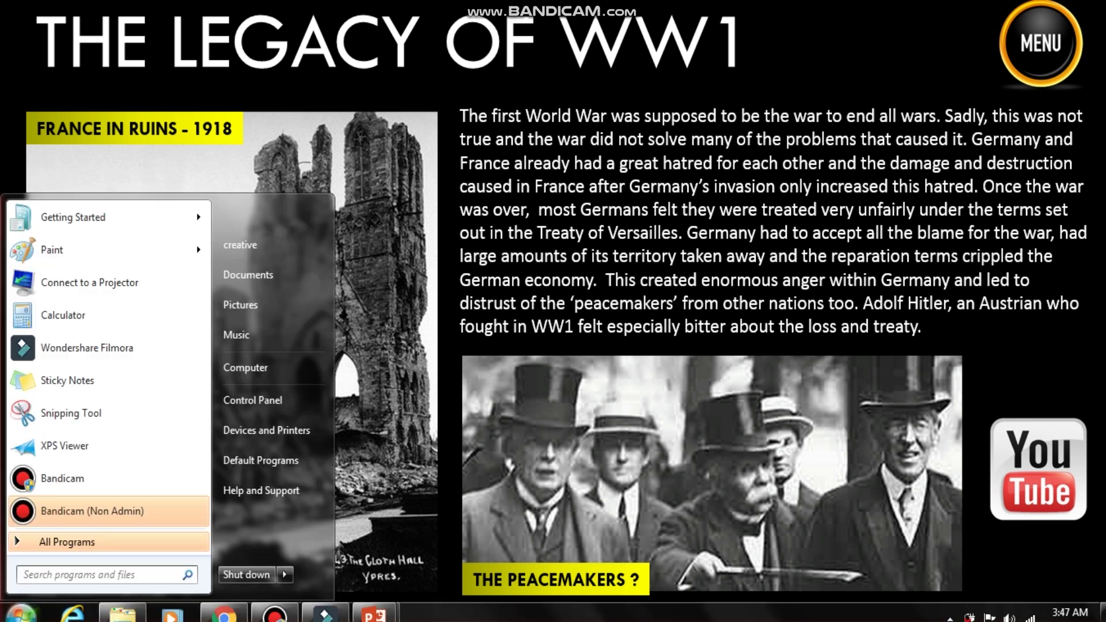
{"action": "type", "text": "PAINT"}
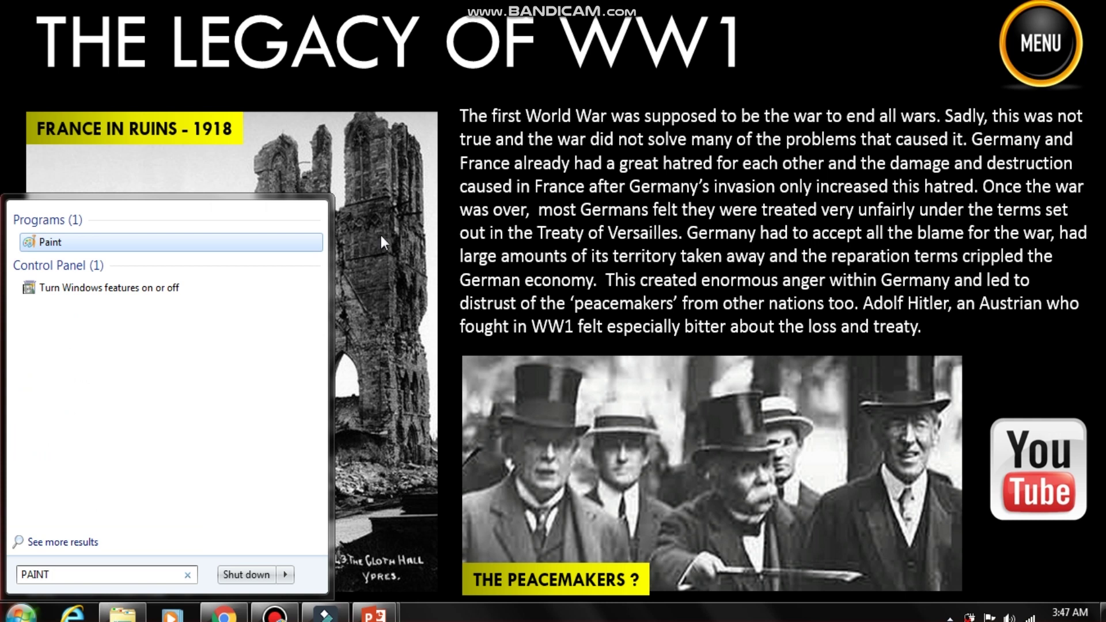
Launch Paint and paste the 1360×768 screenshot of THE LEGACY OF WW1 slide onto the canvas.
{"action": "left_click", "coordinate": [188, 243]}
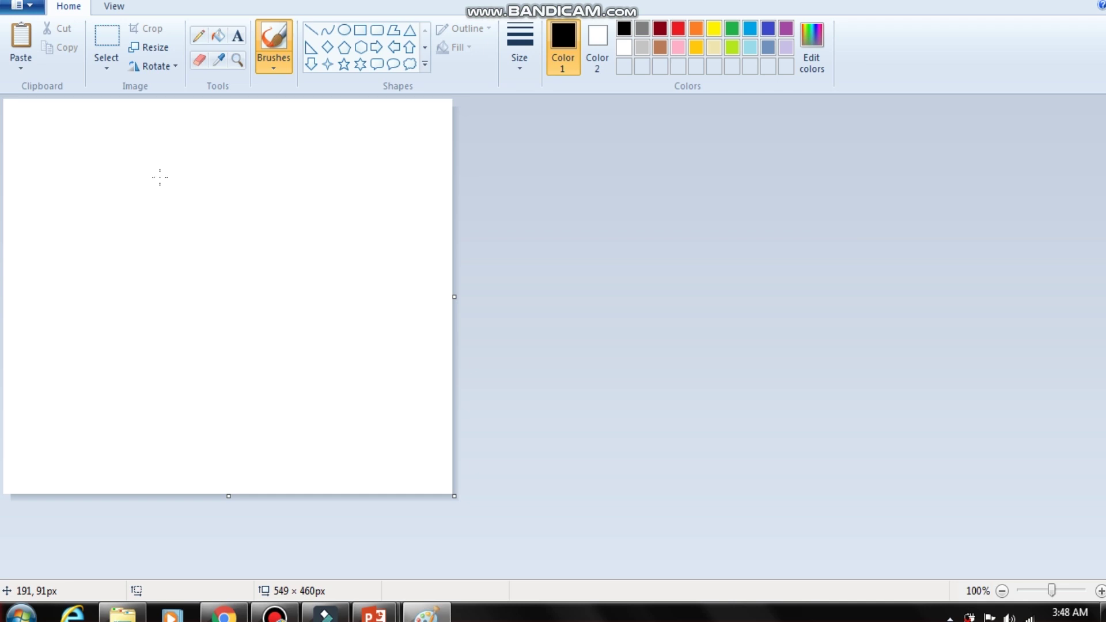
{"action": "key", "text": "ctrl+v"}
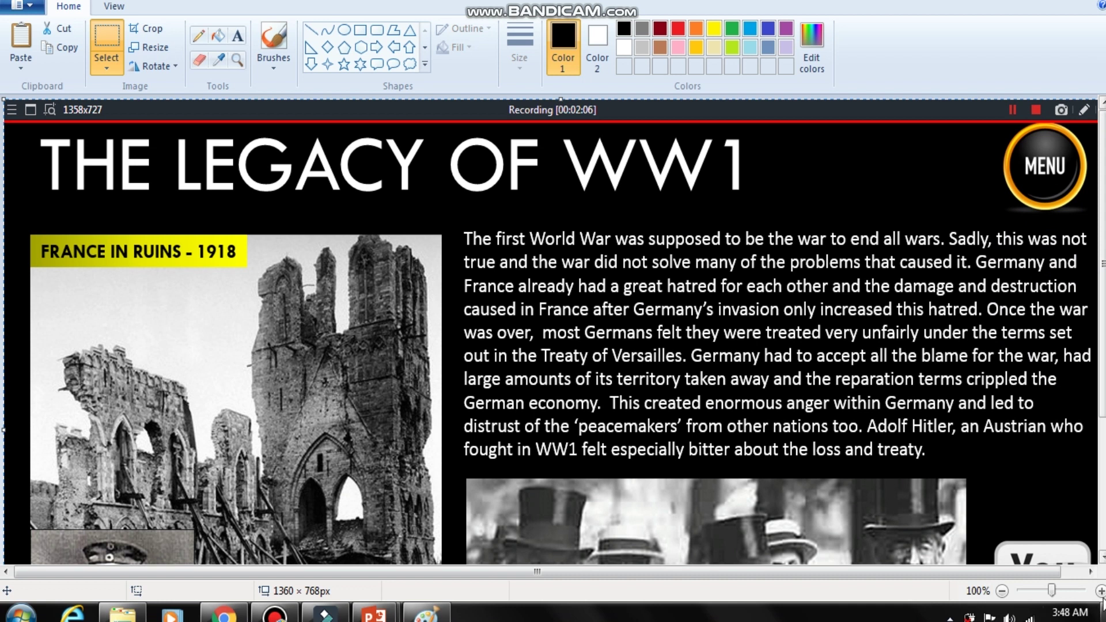
{"action": "scroll", "coordinate": [553, 332], "scroll_direction": "down", "scroll_amount": 3}
{"action": "left_click", "coordinate": [20, 5]}
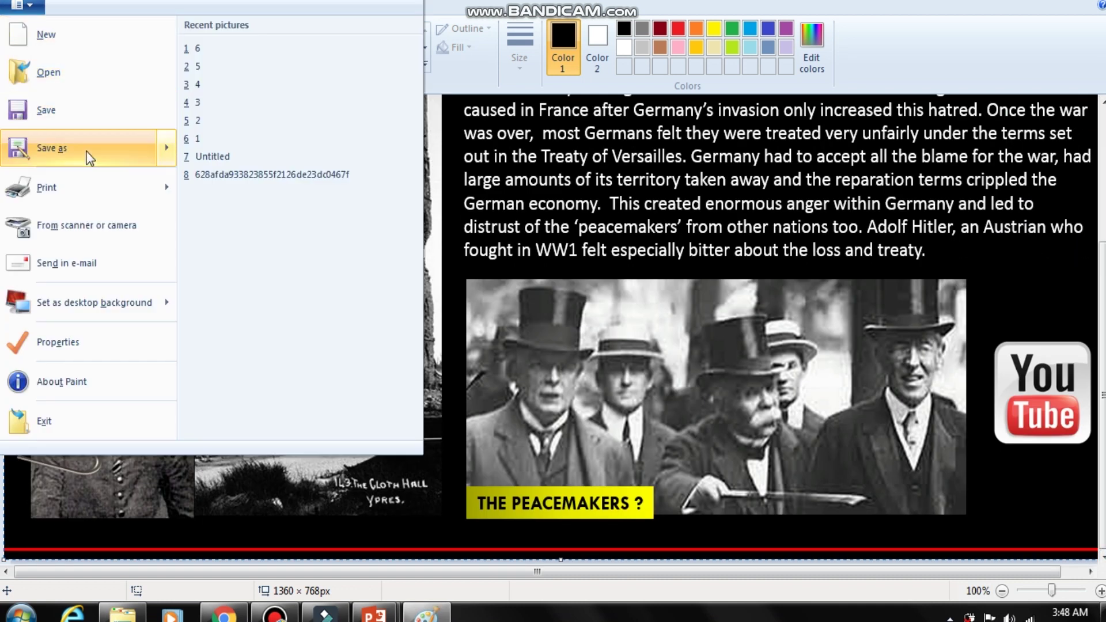
Save the slide screenshot in Paint as PNG file 'A', then select images 1–6 in Downloads.
{"action": "left_click", "coordinate": [80, 125]}
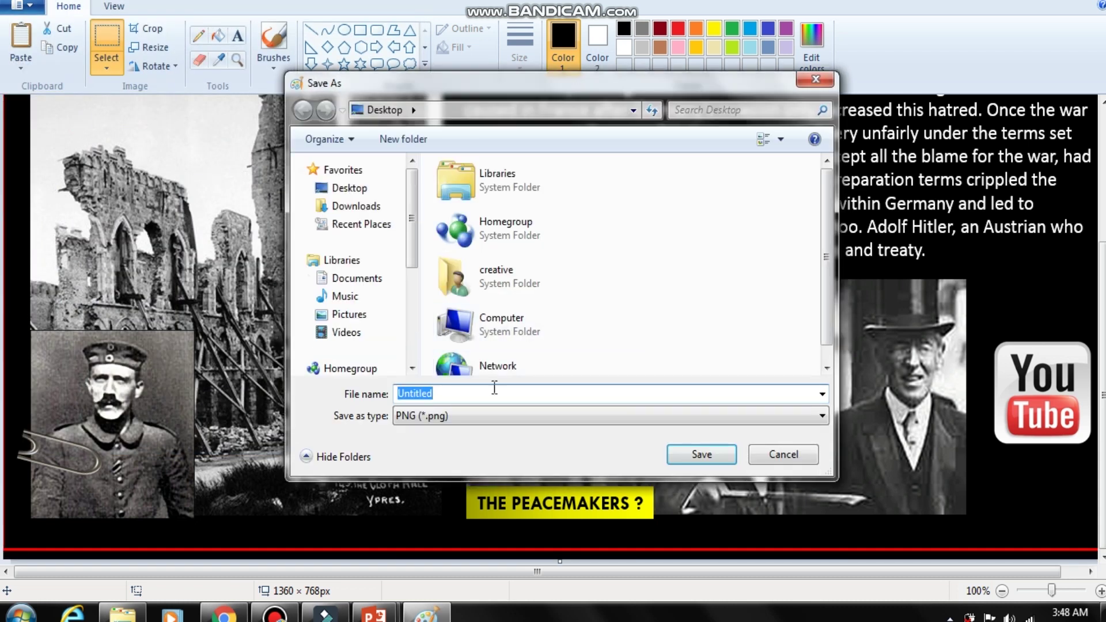
{"action": "left_click", "coordinate": [441, 395]}
{"action": "key", "text": "BackSpace"}
{"action": "key", "text": "BackSpace"}
{"action": "key", "text": "BackSpace"}
{"action": "key", "text": "BackSpace"}
{"action": "key", "text": "BackSpace"}
{"action": "key", "text": "BackSpace"}
{"action": "key", "text": "BackSpace"}
{"action": "key", "text": "BackSpace"}
{"action": "type", "text": "A"}
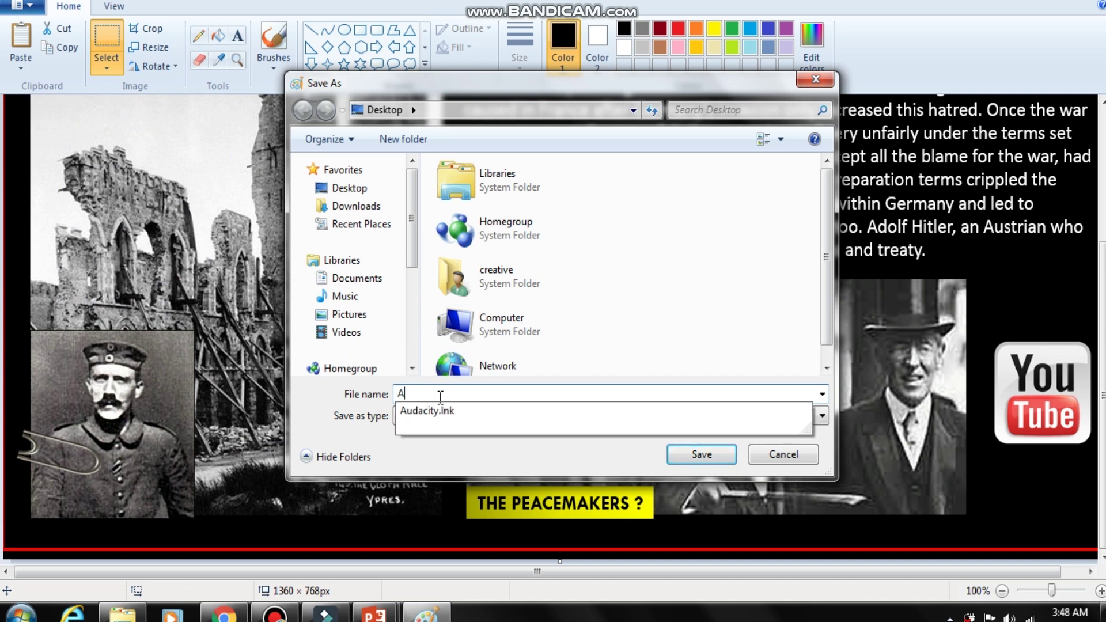
{"action": "left_click", "coordinate": [701, 453]}
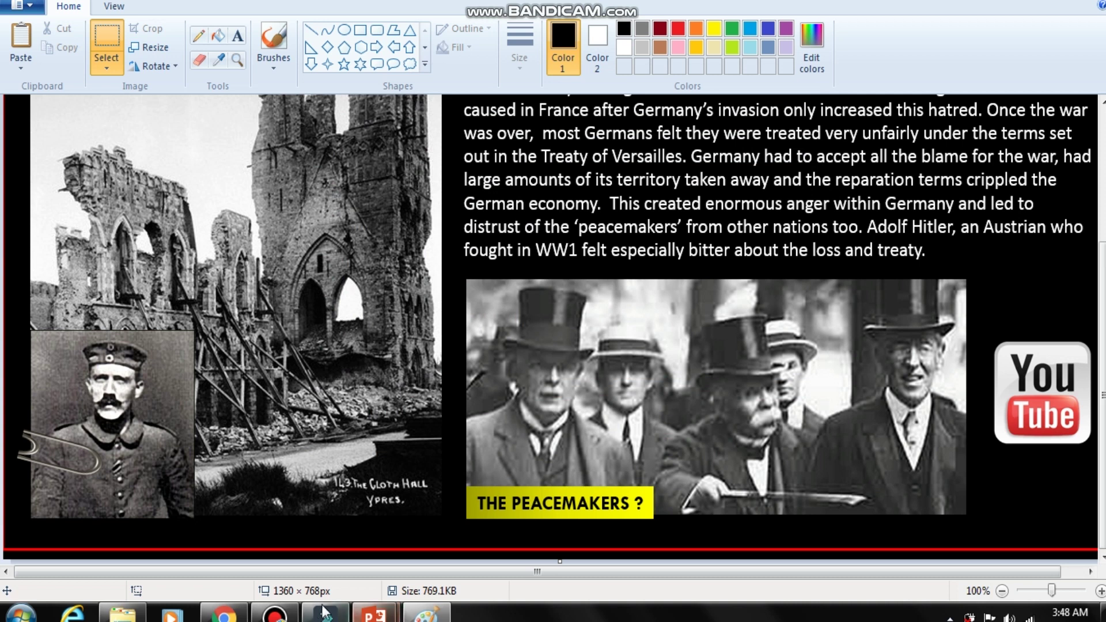
{"action": "left_click", "coordinate": [123, 615]}
{"action": "left_click_drag", "start_coordinate": [638, 194], "coordinate": [58, 306]}
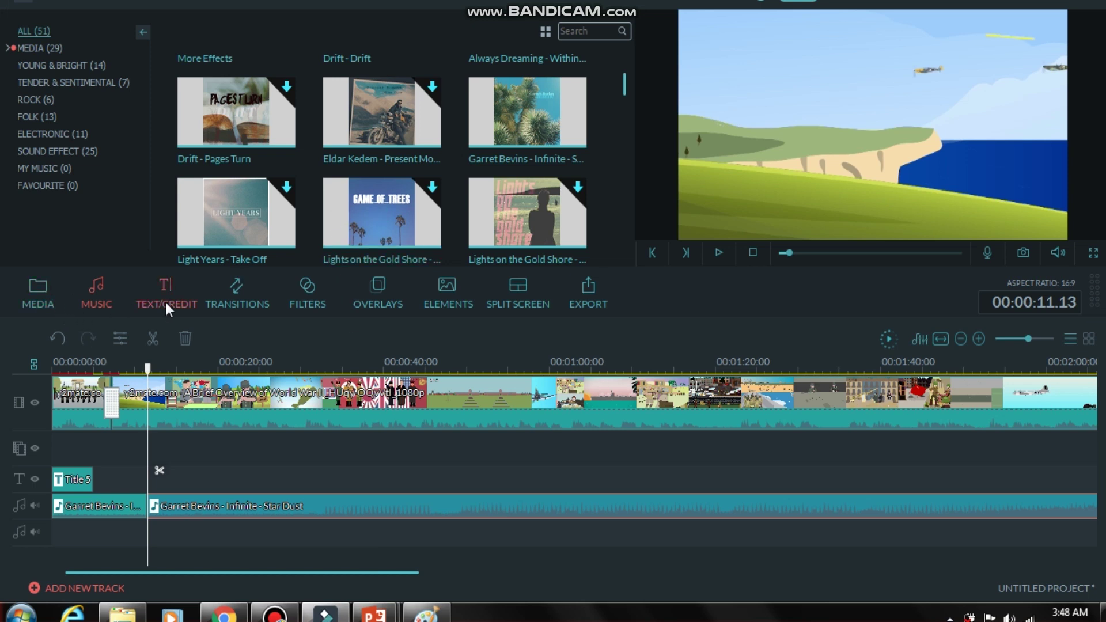
Drag the six numbered slide images from Downloads into Filmora's My Album media library.
{"action": "left_click", "coordinate": [38, 300]}
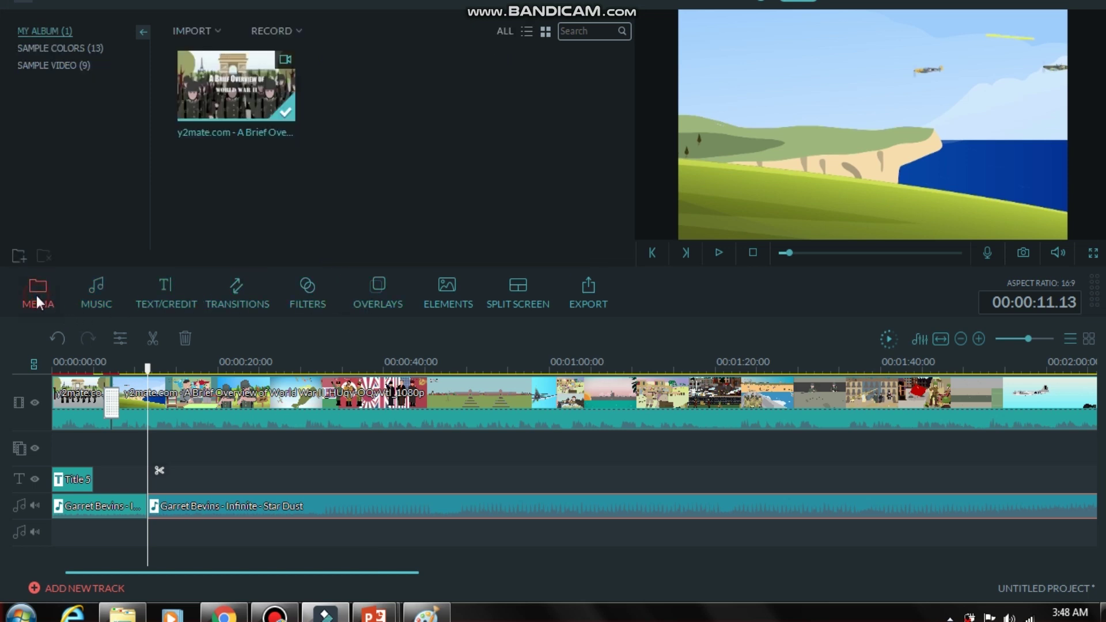
{"action": "key", "text": "alt+Tab"}
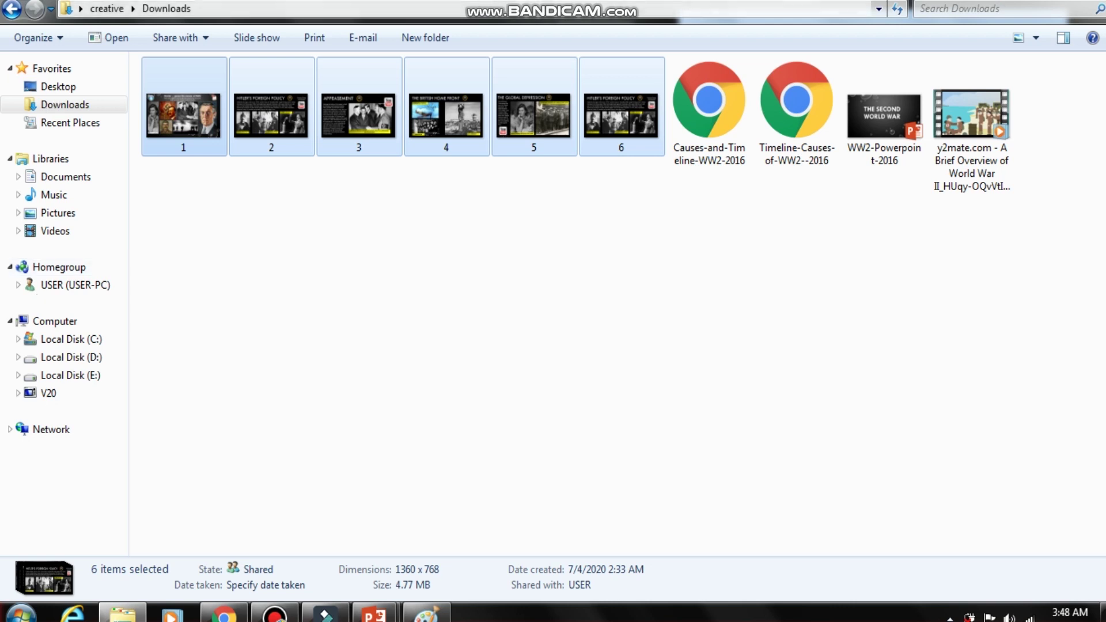
{"action": "left_click_drag", "start_coordinate": [178, 103], "coordinate": [395, 171]}
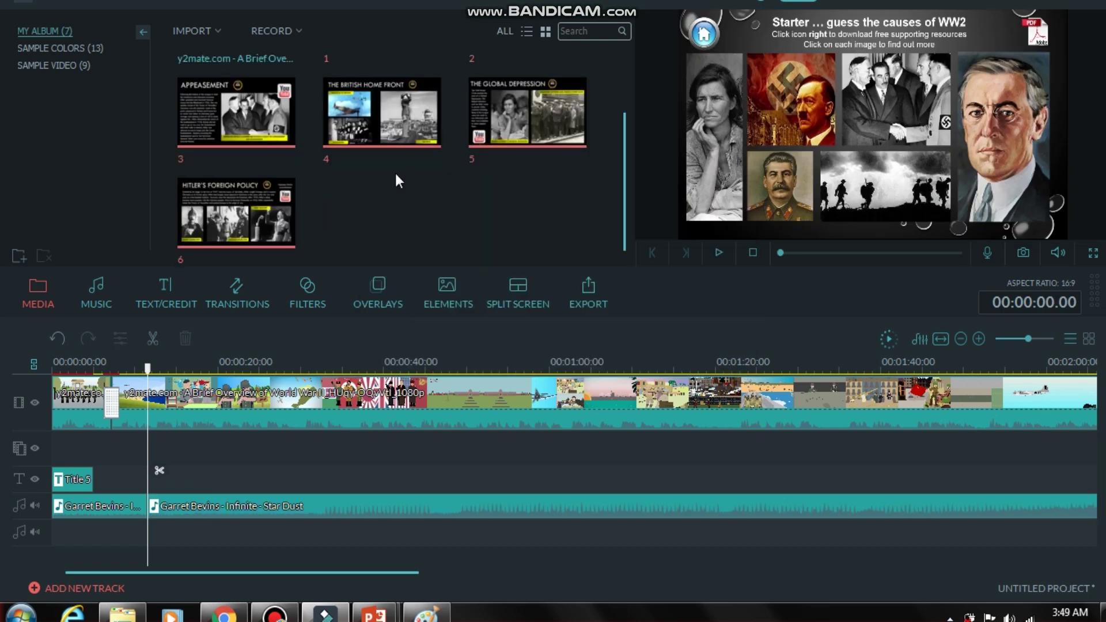
Split the video at 00:00:11.22, insert The British Home Front slide (image 4) there, and preview it.
{"action": "left_click", "coordinate": [149, 369]}
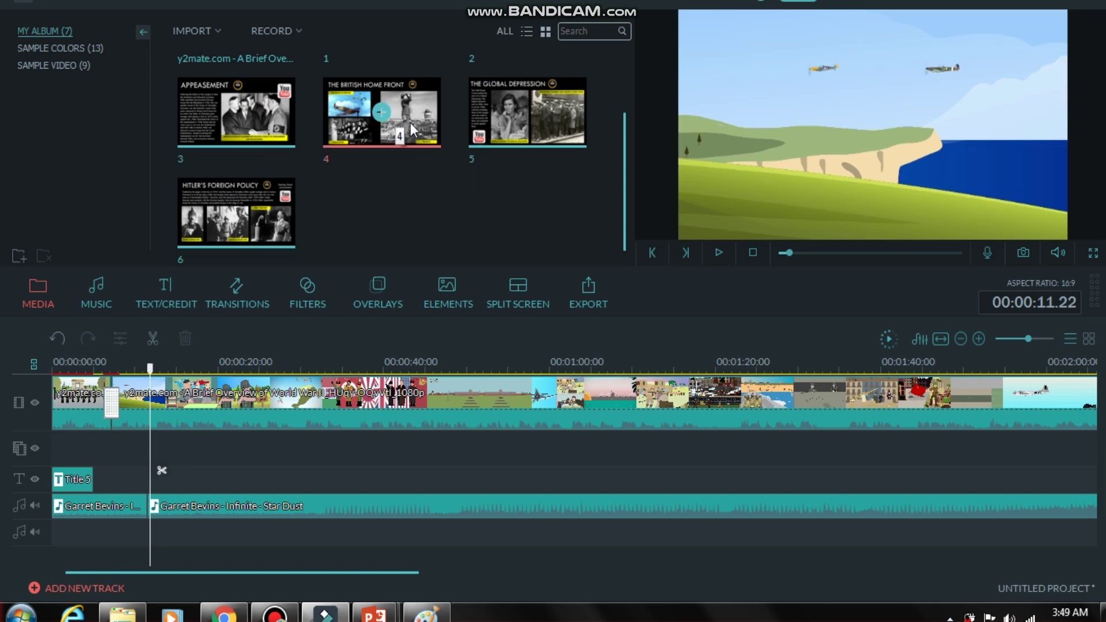
{"action": "left_click", "coordinate": [154, 337]}
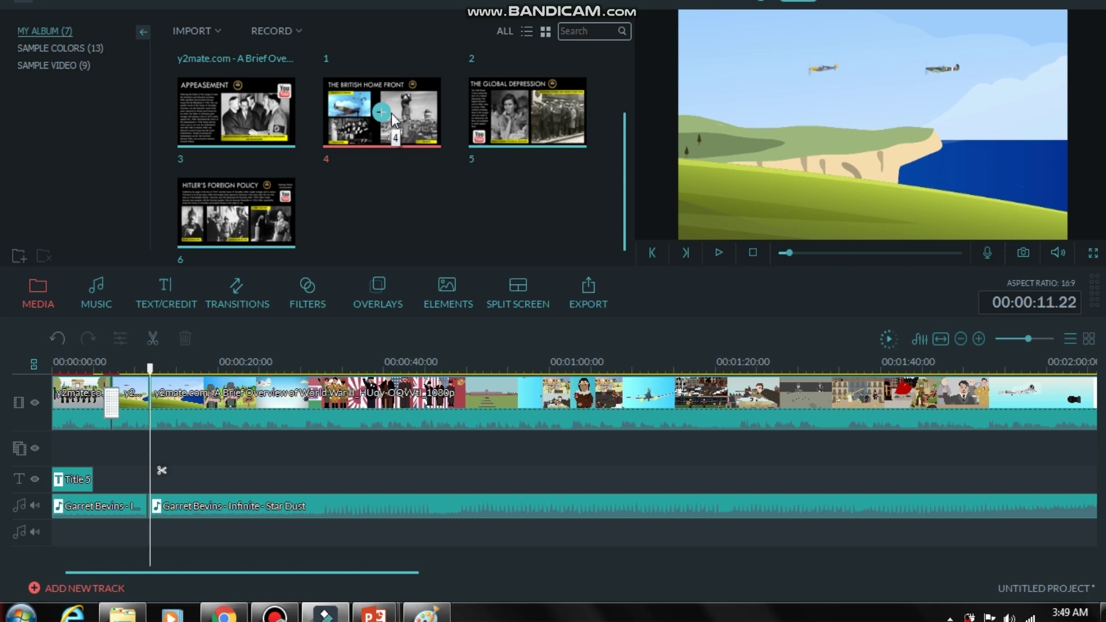
{"action": "left_click_drag", "start_coordinate": [417, 112], "coordinate": [148, 407]}
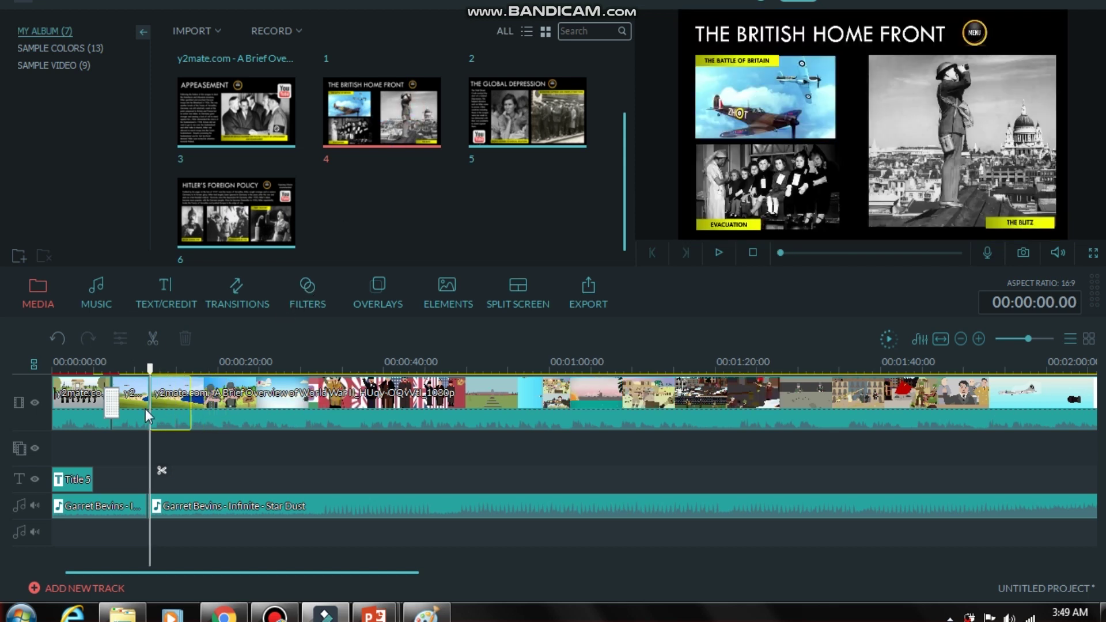
{"action": "left_click_drag", "start_coordinate": [154, 373], "coordinate": [134, 373]}
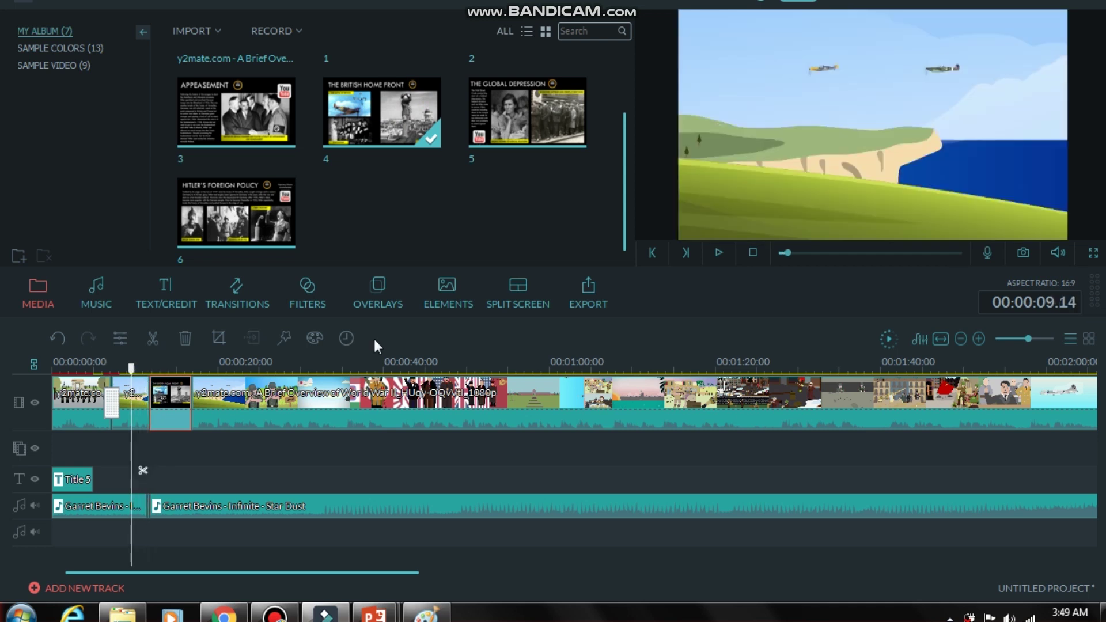
{"action": "left_click", "coordinate": [719, 254]}
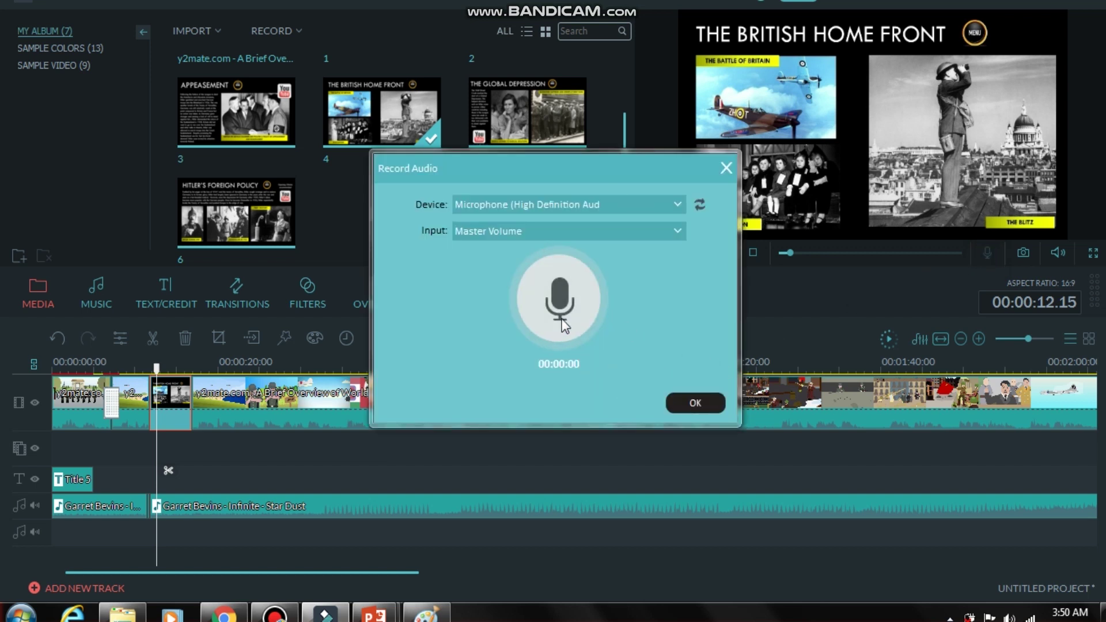
Record a short voiceover, place it on the second audio track at about 11 seconds, and play it back.
{"action": "left_click", "coordinate": [561, 308]}
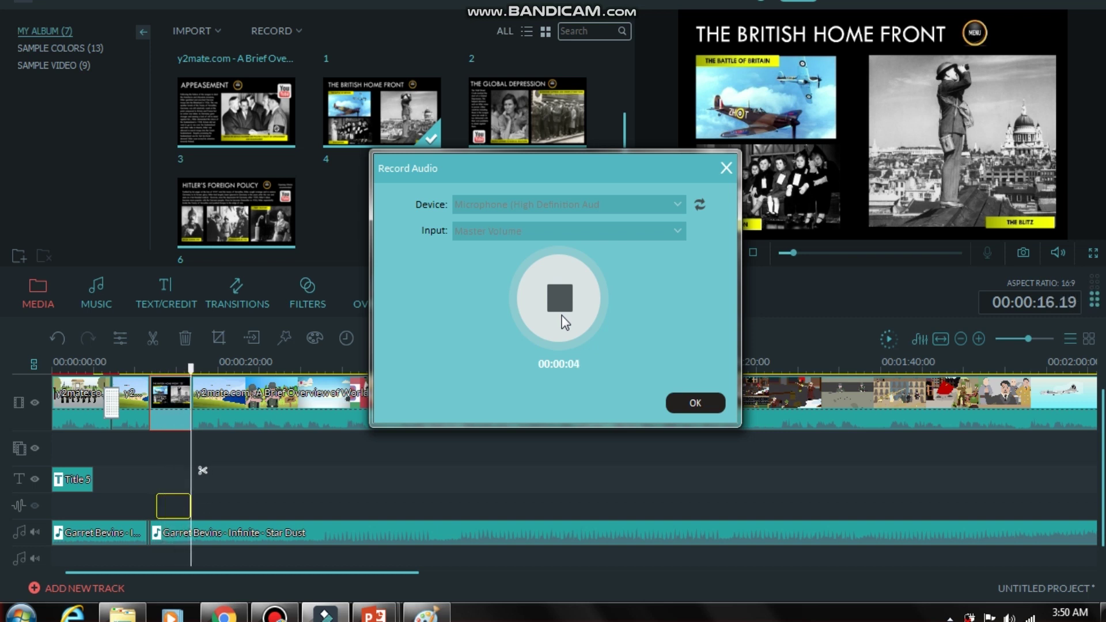
{"action": "left_click", "coordinate": [564, 322]}
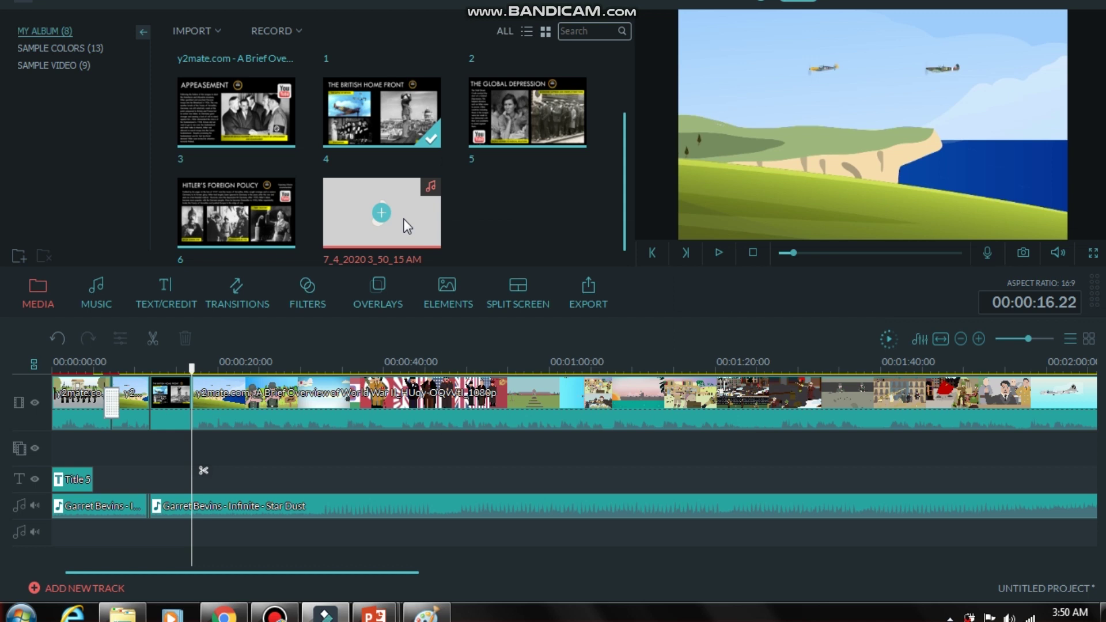
{"action": "left_click_drag", "start_coordinate": [382, 213], "coordinate": [146, 542]}
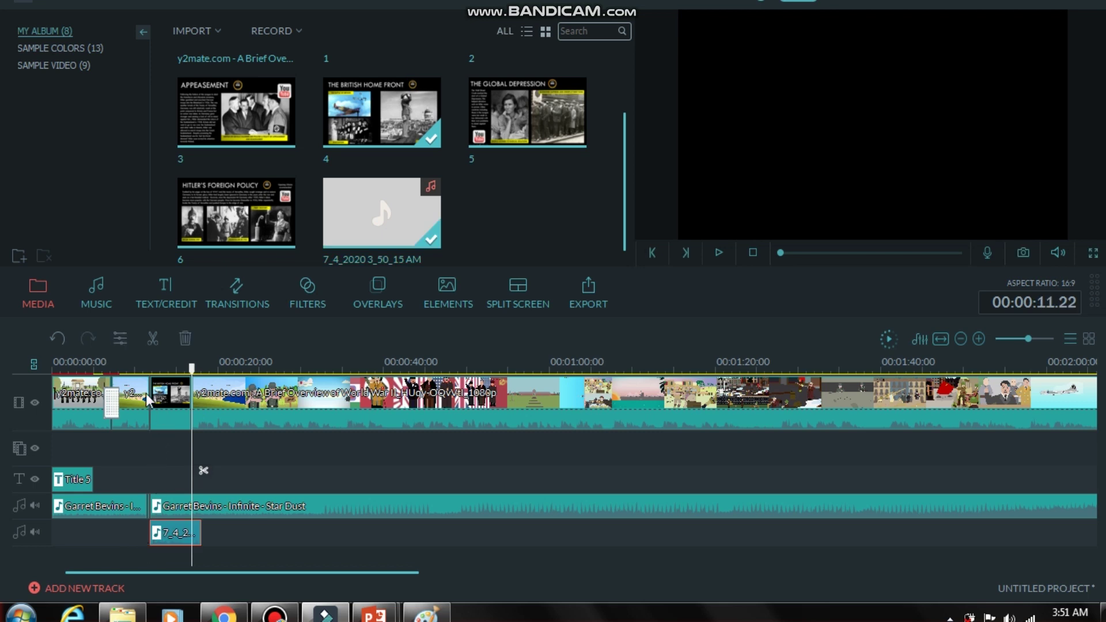
{"action": "left_click", "coordinate": [151, 434]}
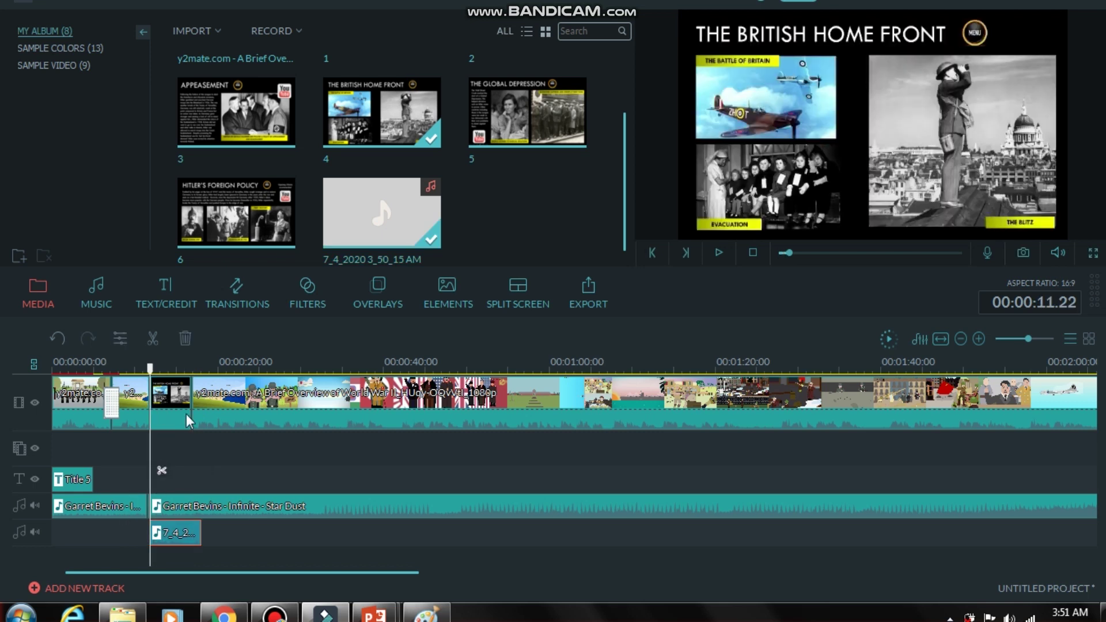
{"action": "key", "text": "space"}
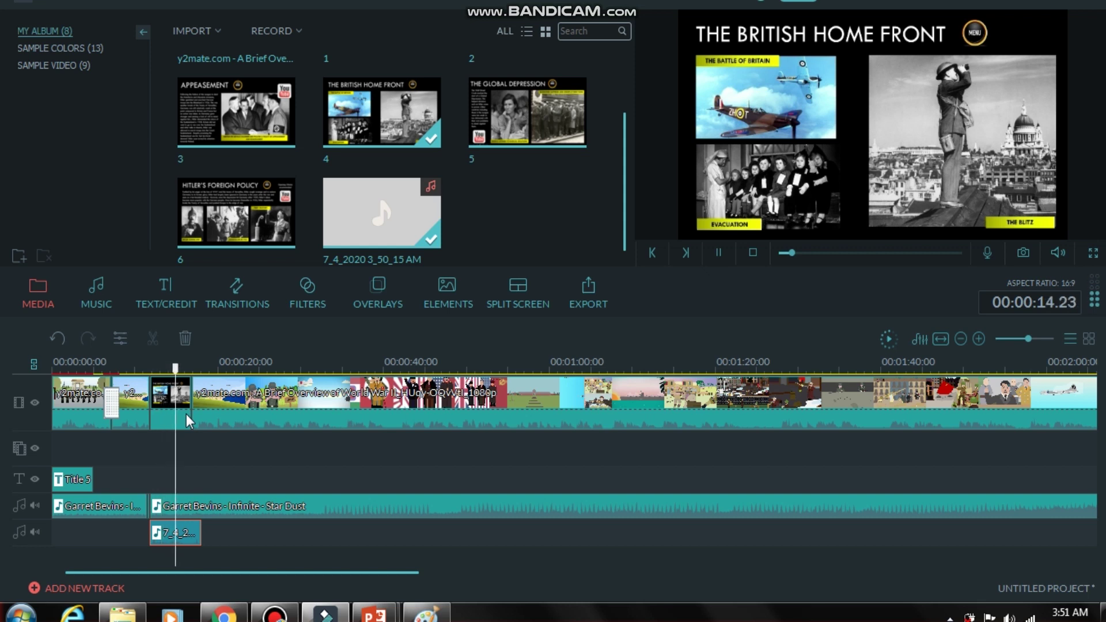
{"action": "key", "text": "space"}
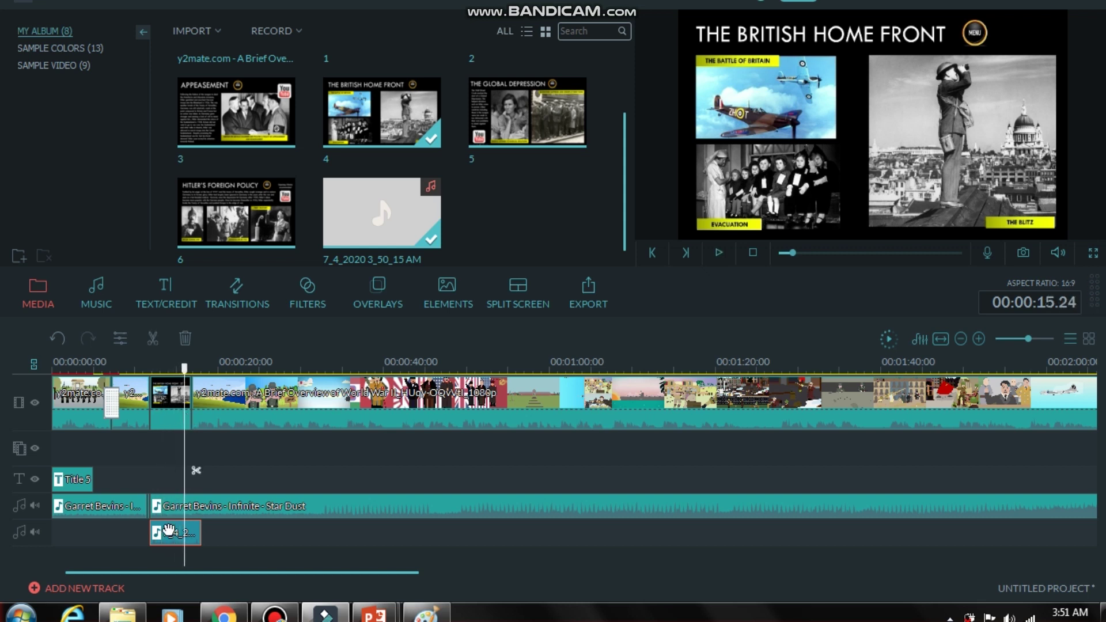
Raise the voiceover clip's volume from 100 to 140 and replay it over the slide.
{"action": "double_click", "coordinate": [169, 533]}
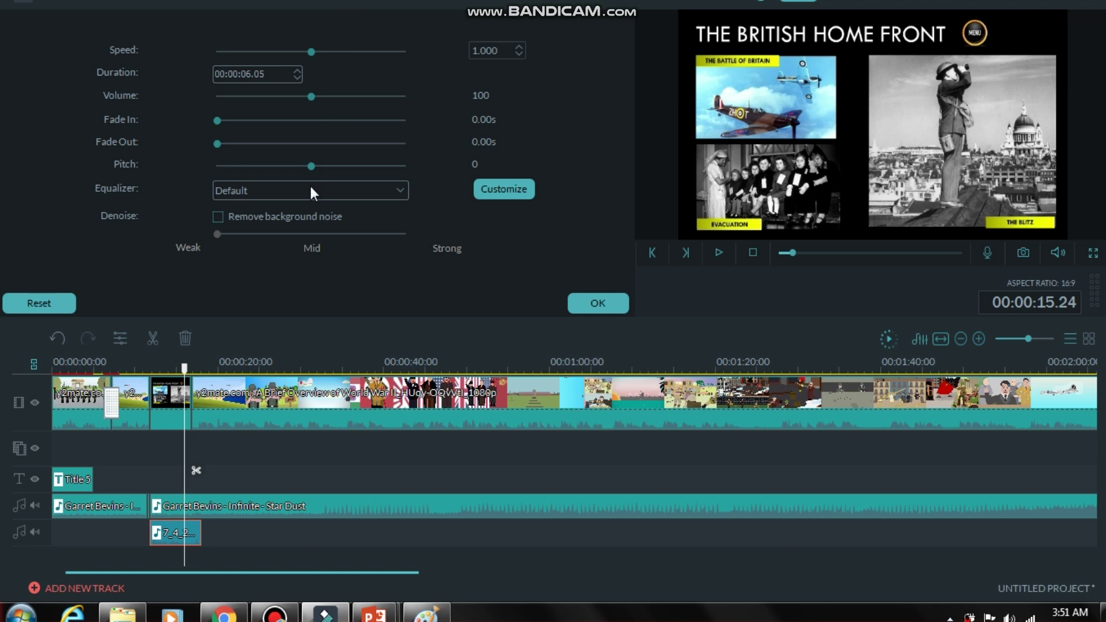
{"action": "left_click_drag", "start_coordinate": [311, 103], "coordinate": [349, 107]}
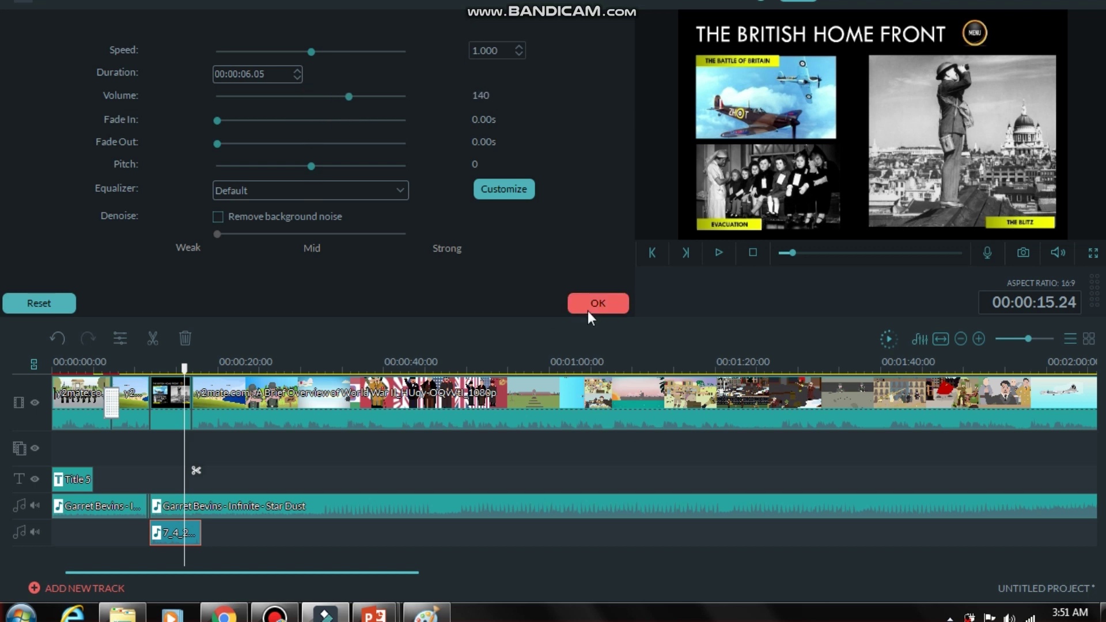
{"action": "left_click", "coordinate": [588, 310]}
{"action": "left_click_drag", "start_coordinate": [185, 367], "coordinate": [152, 371]}
{"action": "key", "text": "space"}
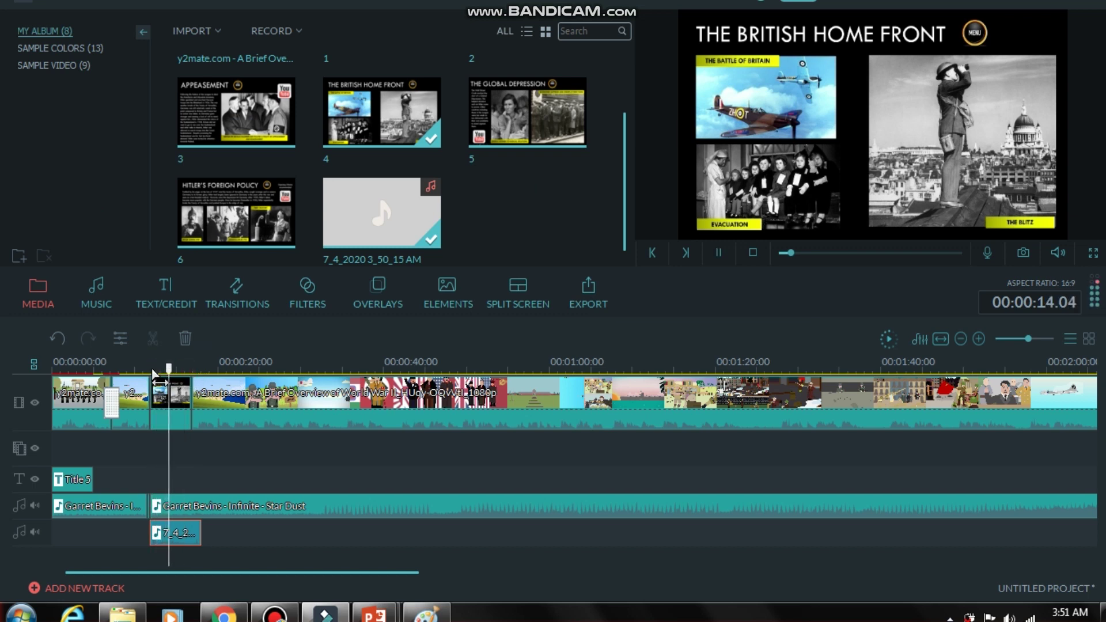
{"action": "key", "text": "space"}
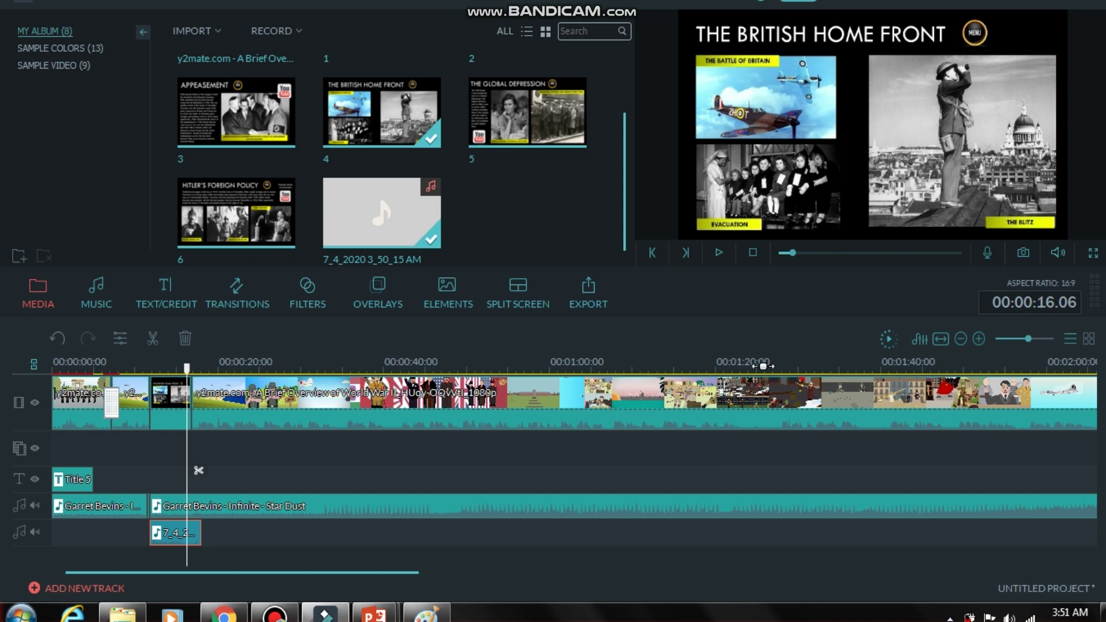
Split the Star Dust music at the video's end (00:02:41.22) and delete the leftover part.
{"action": "left_click_drag", "start_coordinate": [812, 365], "coordinate": [356, 392]}
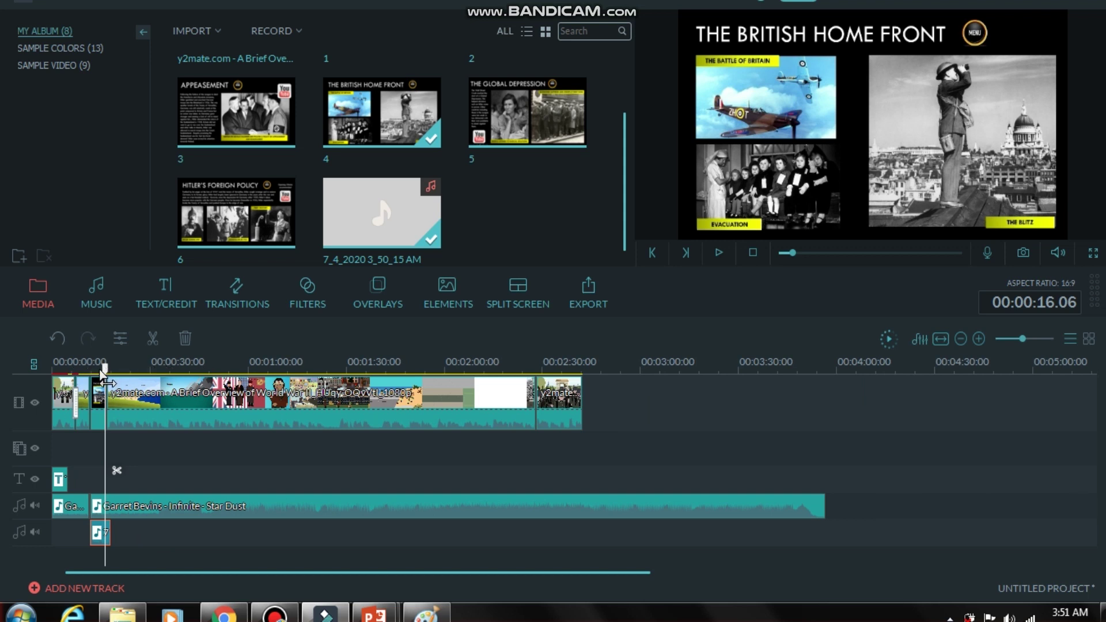
{"action": "left_click_drag", "start_coordinate": [105, 370], "coordinate": [363, 367]}
{"action": "left_click_drag", "start_coordinate": [552, 361], "coordinate": [582, 364]}
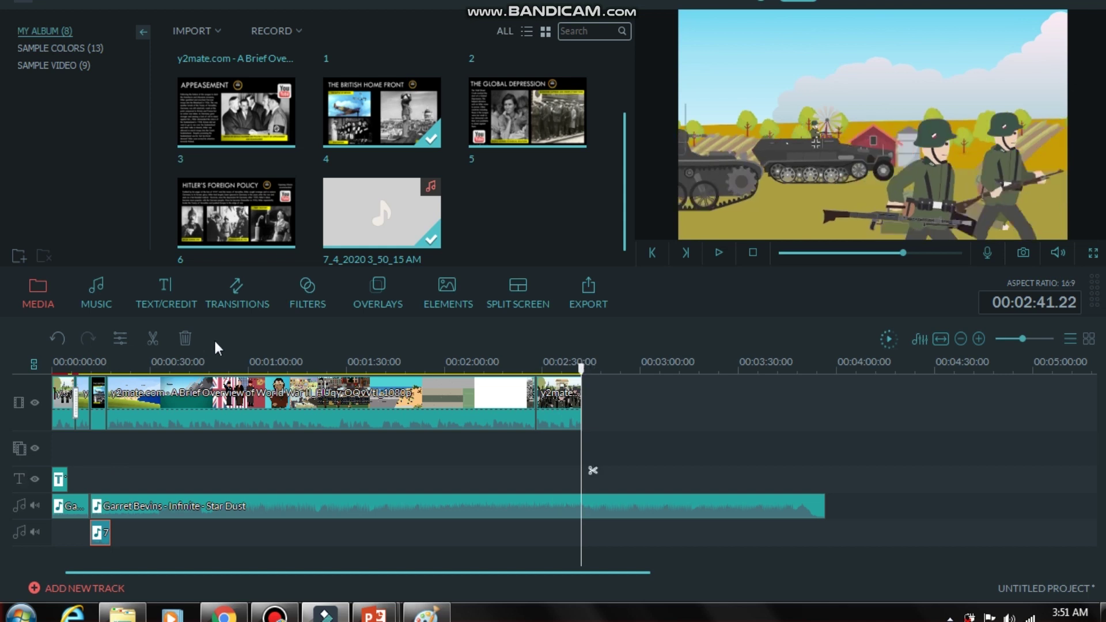
{"action": "left_click", "coordinate": [151, 340]}
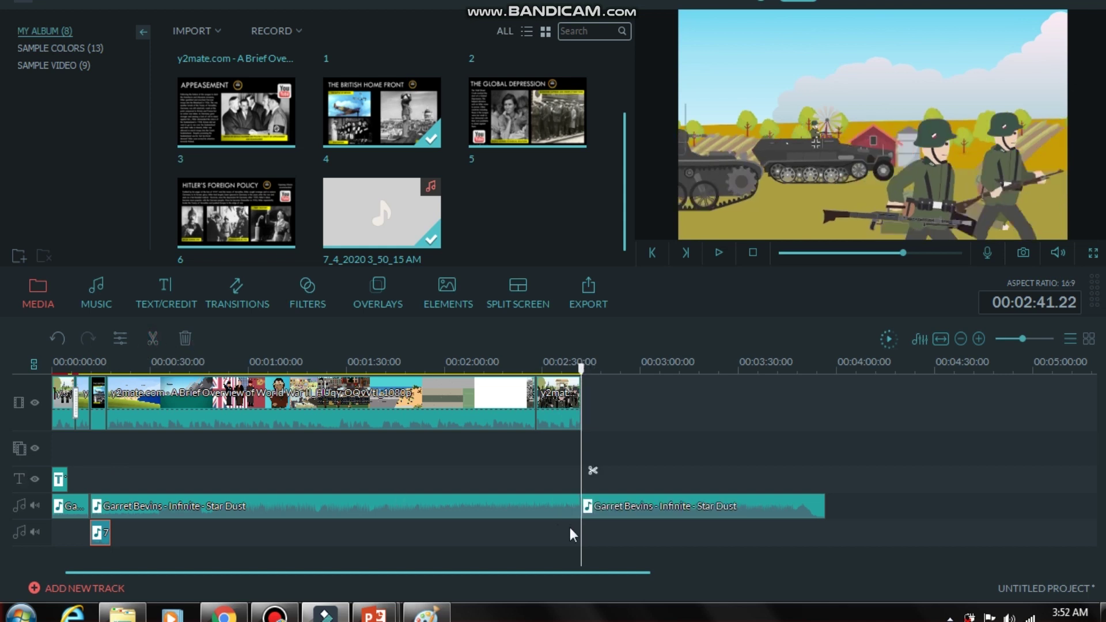
{"action": "left_click", "coordinate": [593, 511]}
{"action": "key", "text": "Delete"}
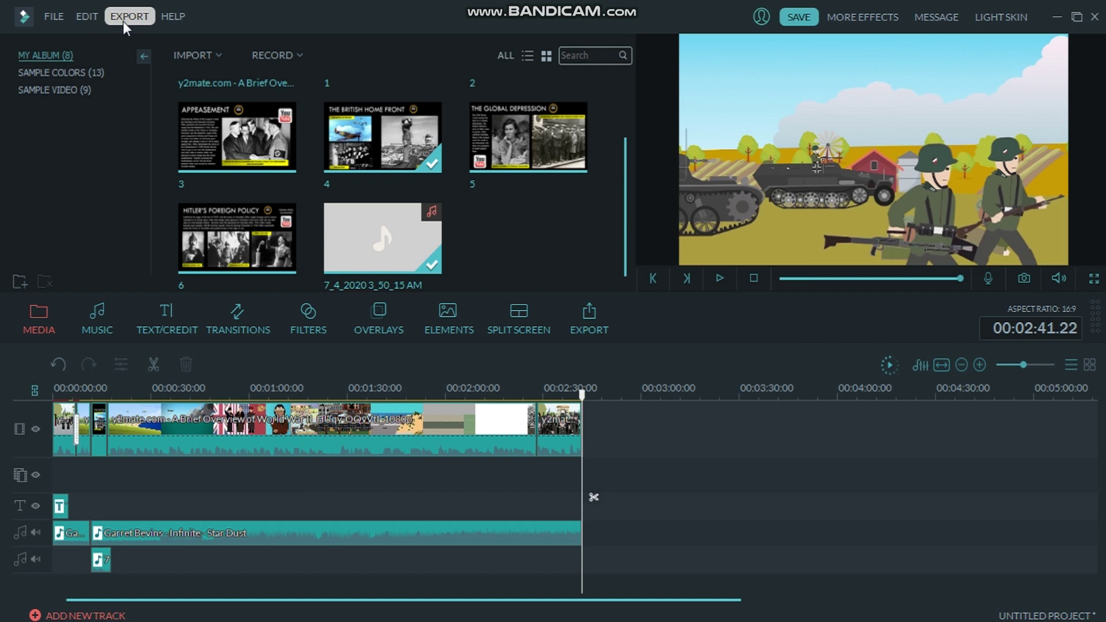
Start an MP4 export and name the output file 'HISTORY CLASS 1'.
{"action": "left_click", "coordinate": [122, 18]}
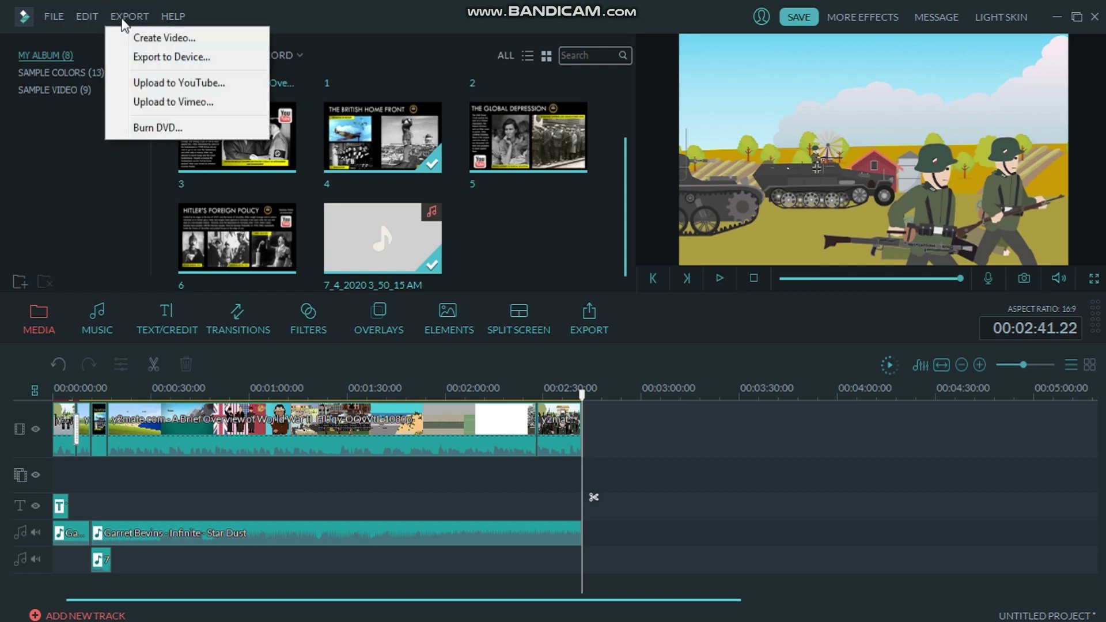
{"action": "left_click", "coordinate": [158, 41]}
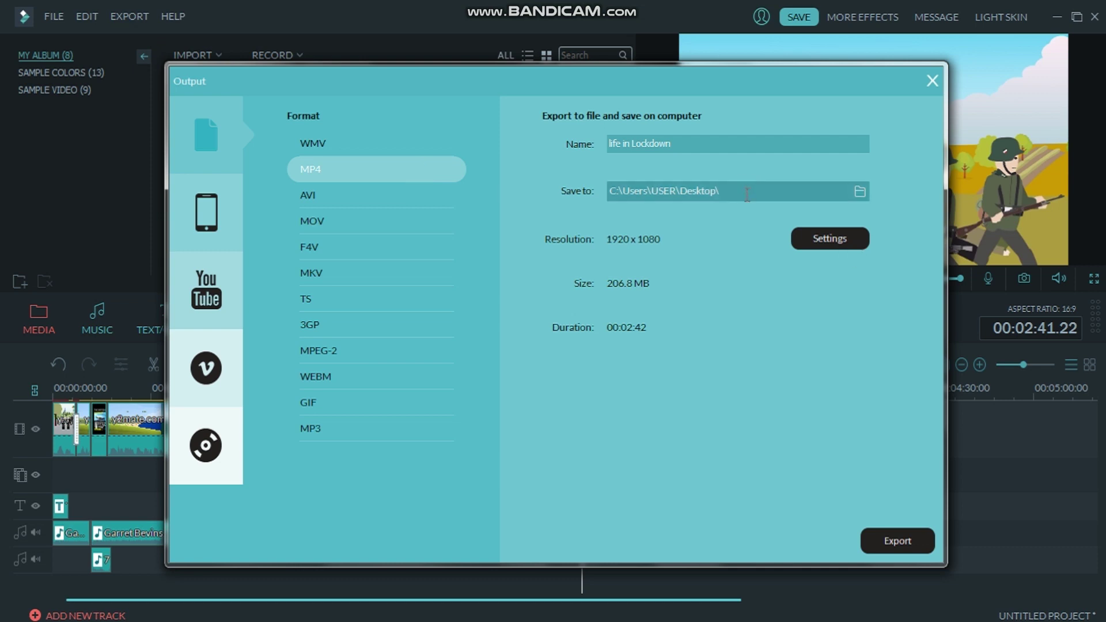
{"action": "left_click", "coordinate": [691, 143]}
{"action": "key", "text": "BackSpace"}
{"action": "key", "text": "BackSpace"}
{"action": "key", "text": "BackSpace"}
{"action": "key", "text": "BackSpace"}
{"action": "key", "text": "BackSpace"}
{"action": "key", "text": "BackSpace"}
{"action": "key", "text": "BackSpace"}
{"action": "key", "text": "BackSpace"}
{"action": "key", "text": "BackSpace"}
{"action": "key", "text": "BackSpace"}
{"action": "key", "text": "BackSpace"}
{"action": "key", "text": "BackSpace"}
{"action": "key", "text": "BackSpace"}
{"action": "key", "text": "BackSpace"}
{"action": "key", "text": "BackSpace"}
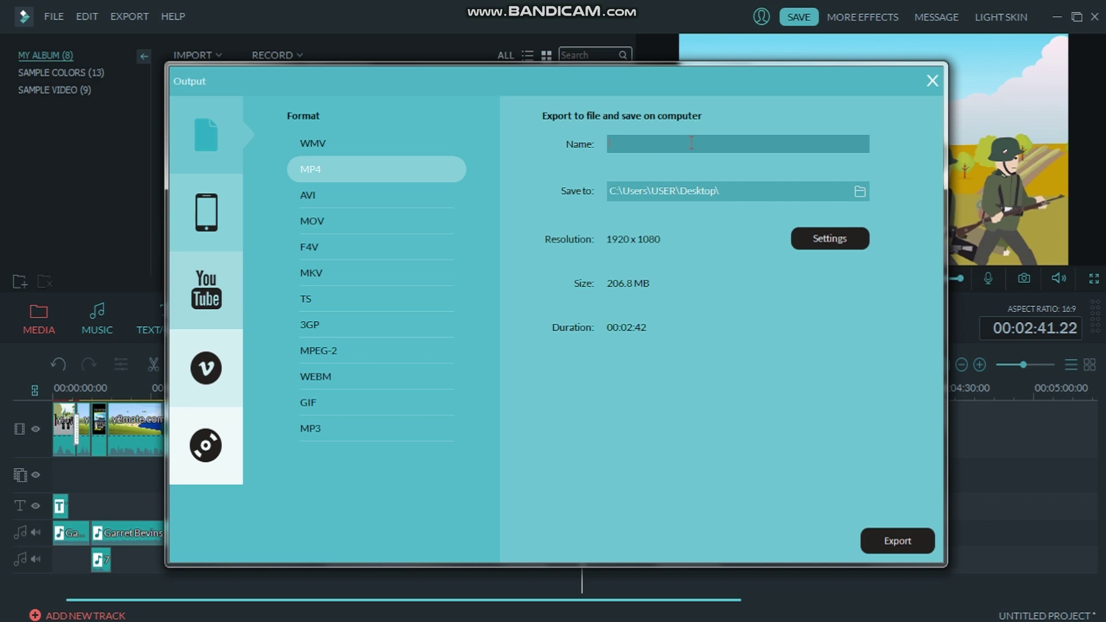
{"action": "type", "text": "HISTORY CLASS 1"}
Set the export's frame rate to 24 fps, keep Best quality, and confirm the settings.
{"action": "left_click", "coordinate": [824, 238]}
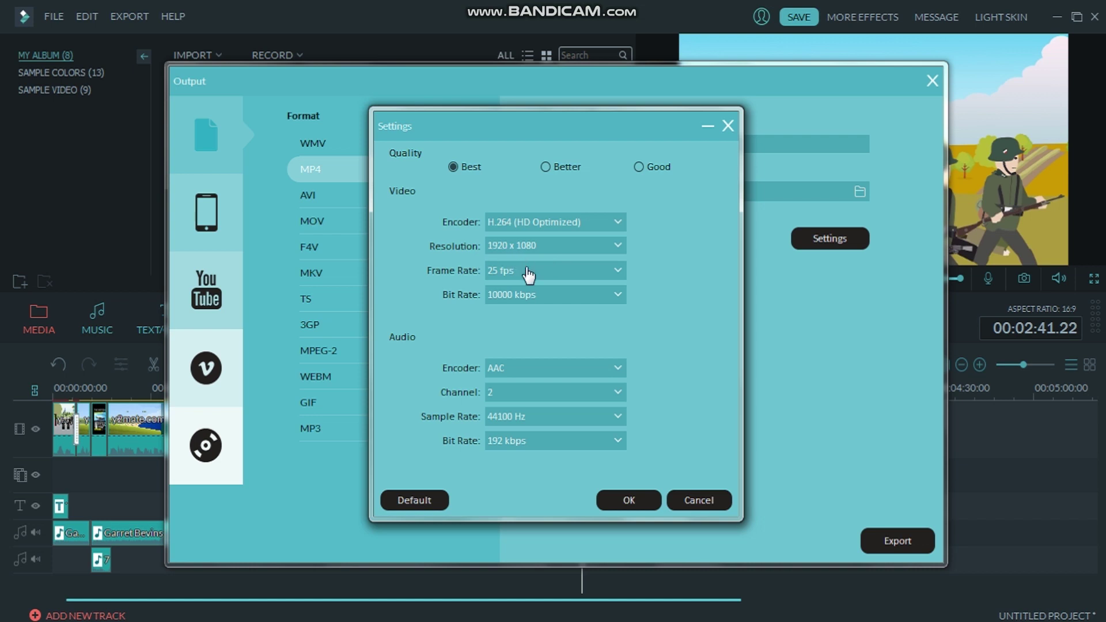
{"action": "left_click", "coordinate": [527, 268]}
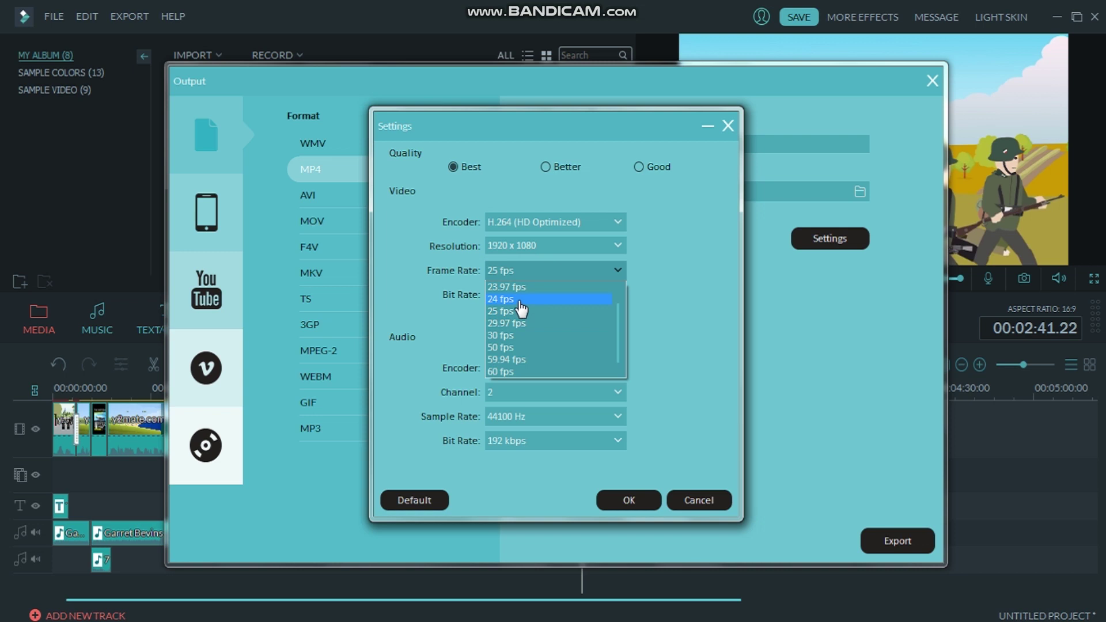
{"action": "left_click", "coordinate": [520, 300]}
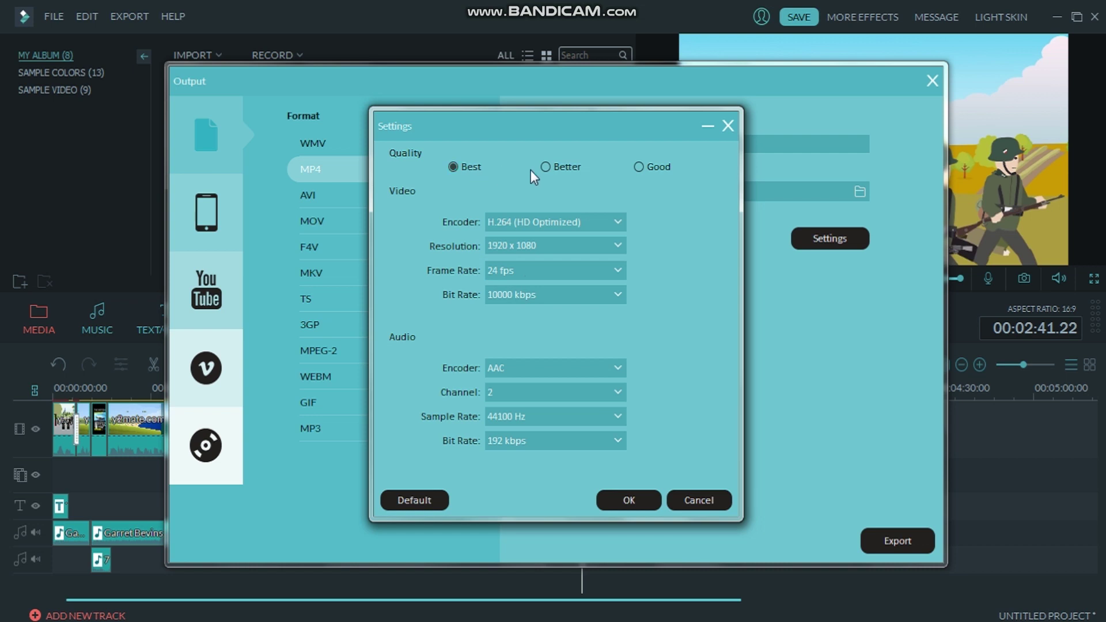
{"action": "left_click", "coordinate": [650, 174]}
{"action": "left_click", "coordinate": [461, 164]}
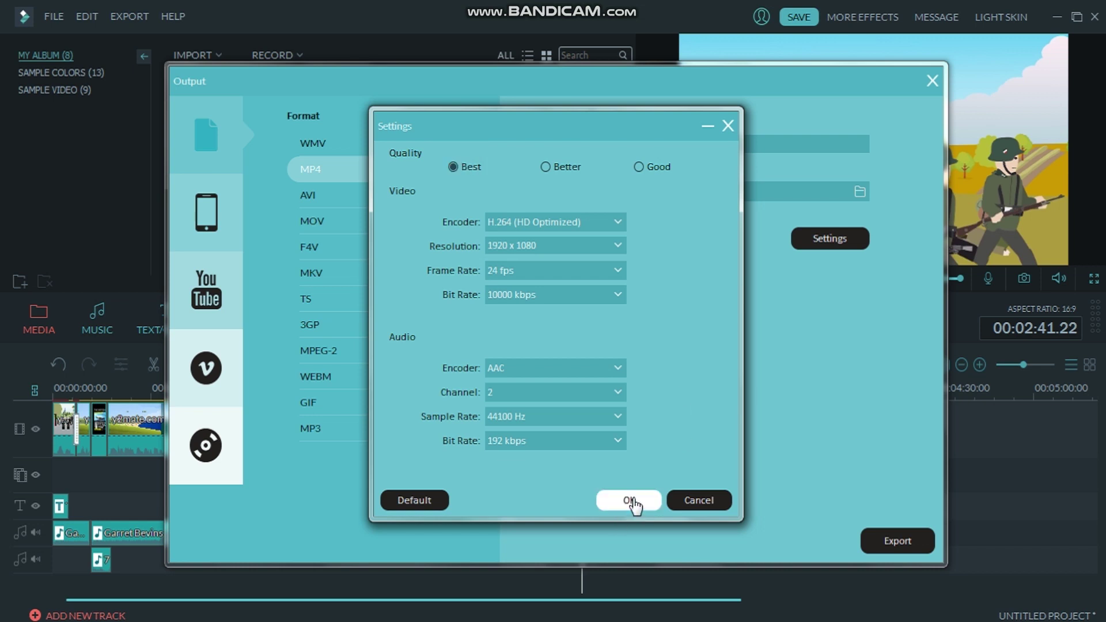
{"action": "left_click", "coordinate": [630, 501]}
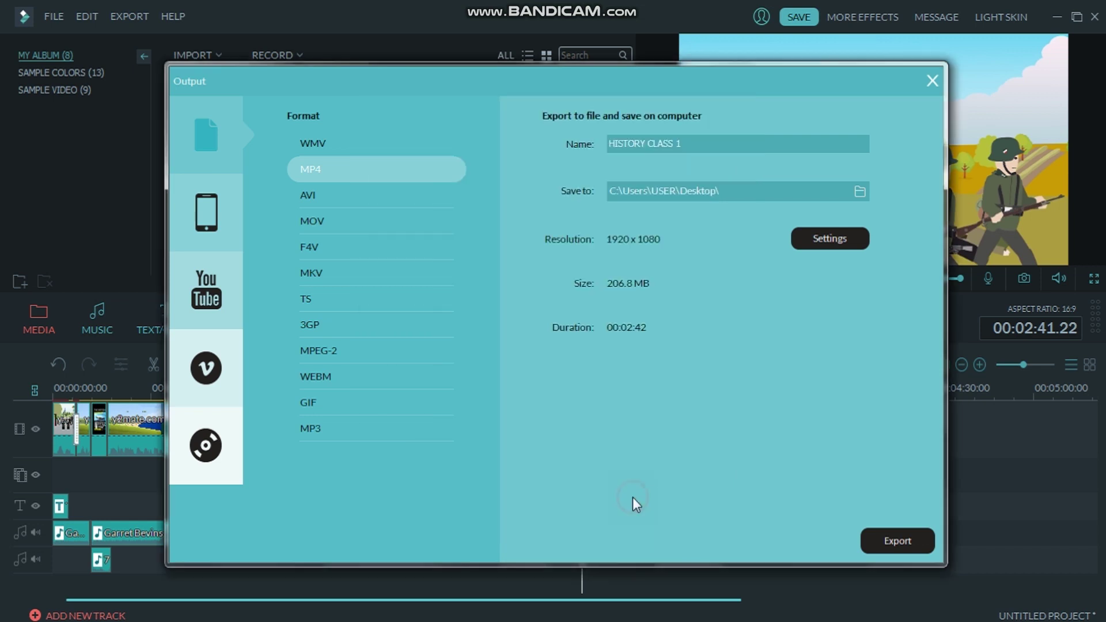
{"action": "left_click", "coordinate": [905, 542]}
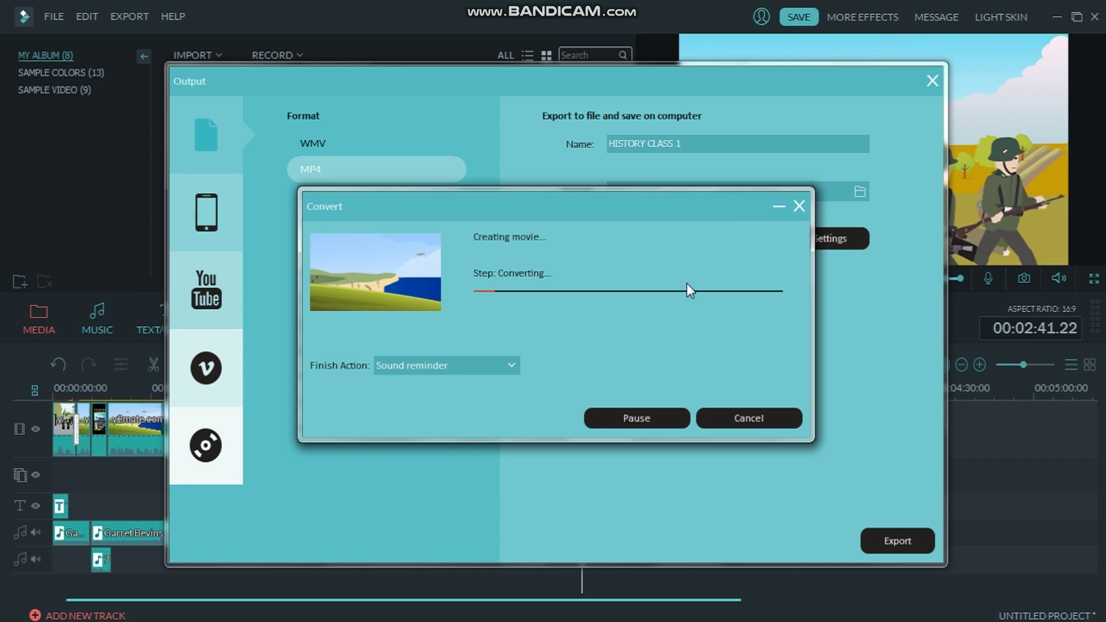
{"action": "left_click", "coordinate": [752, 416]}
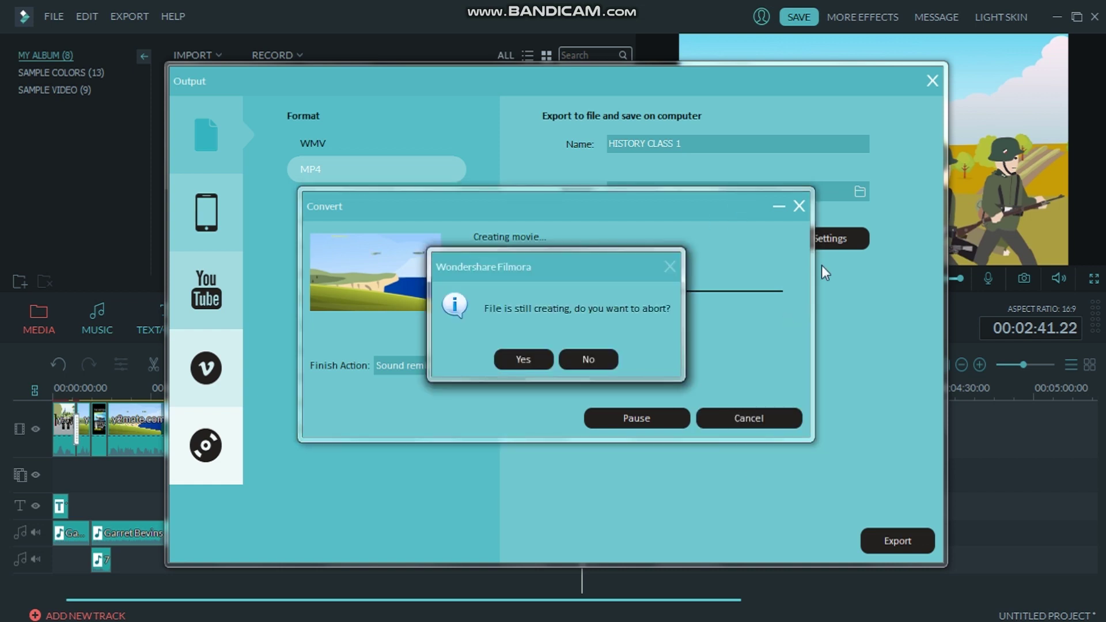
{"action": "left_click", "coordinate": [523, 359]}
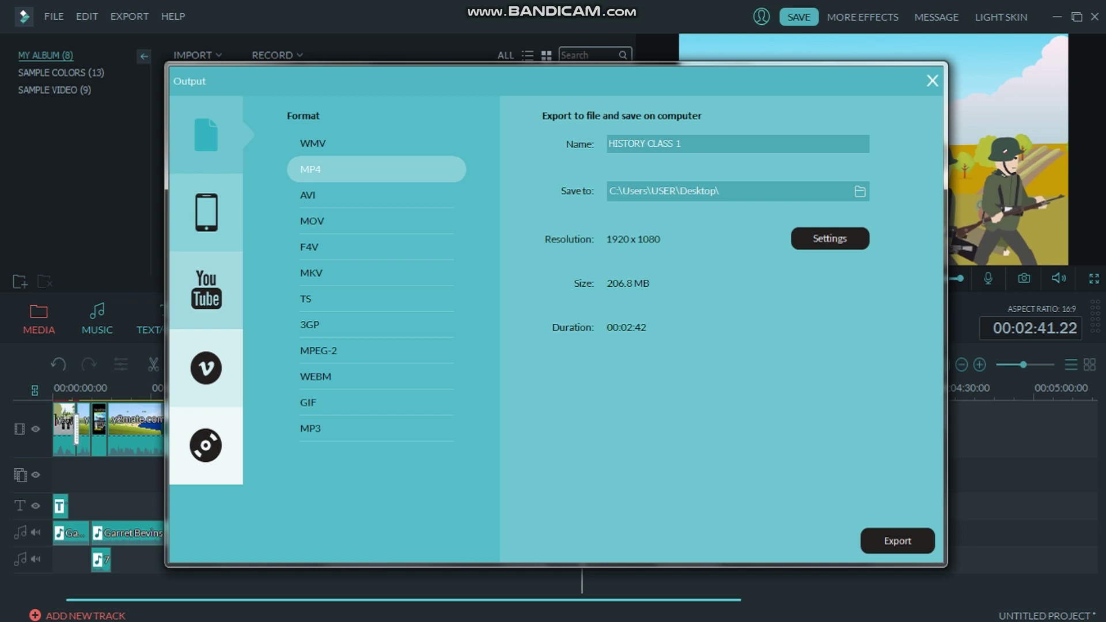
{"action": "key", "text": "alt+Tab"}
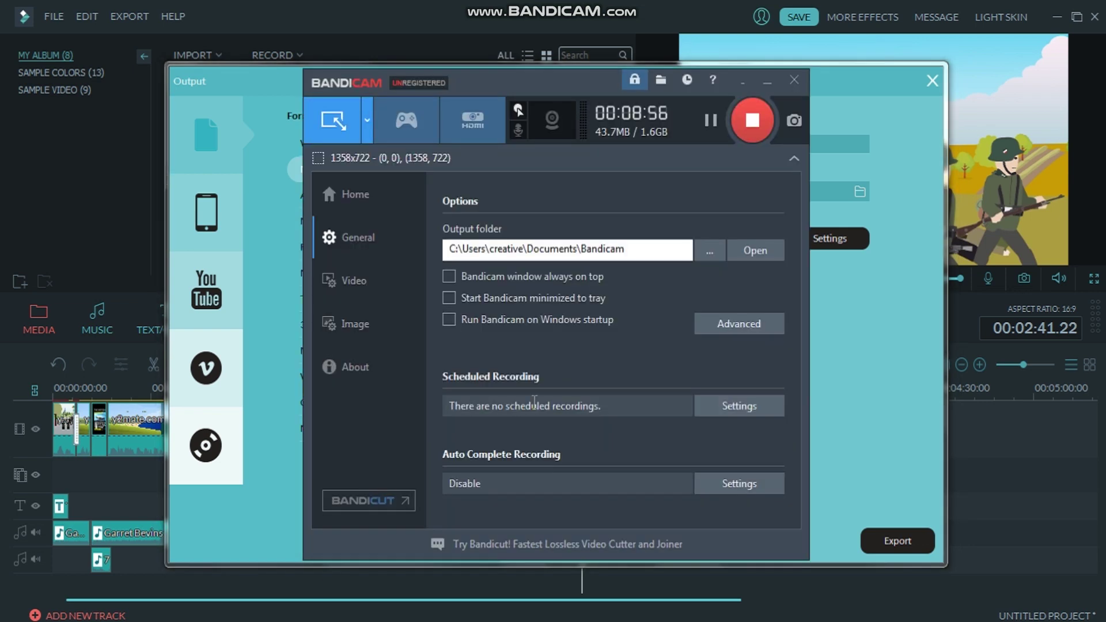